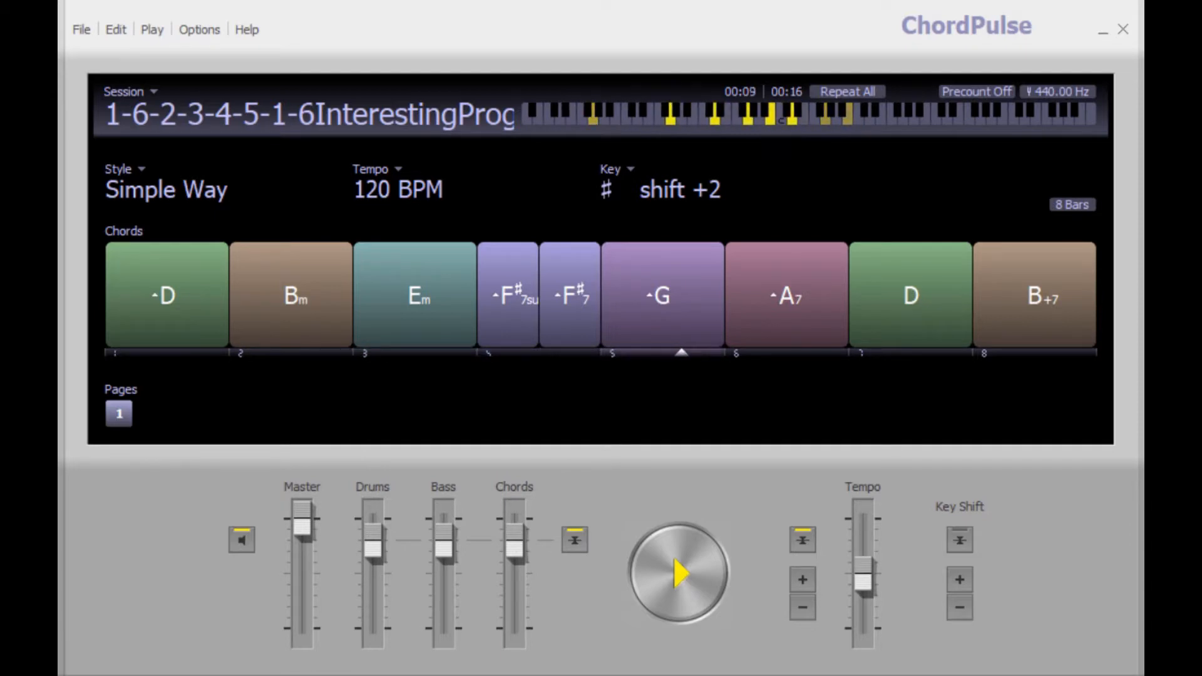
# Sort the Pop style list by time signature and stop playback
pyautogui.click(189, 189)
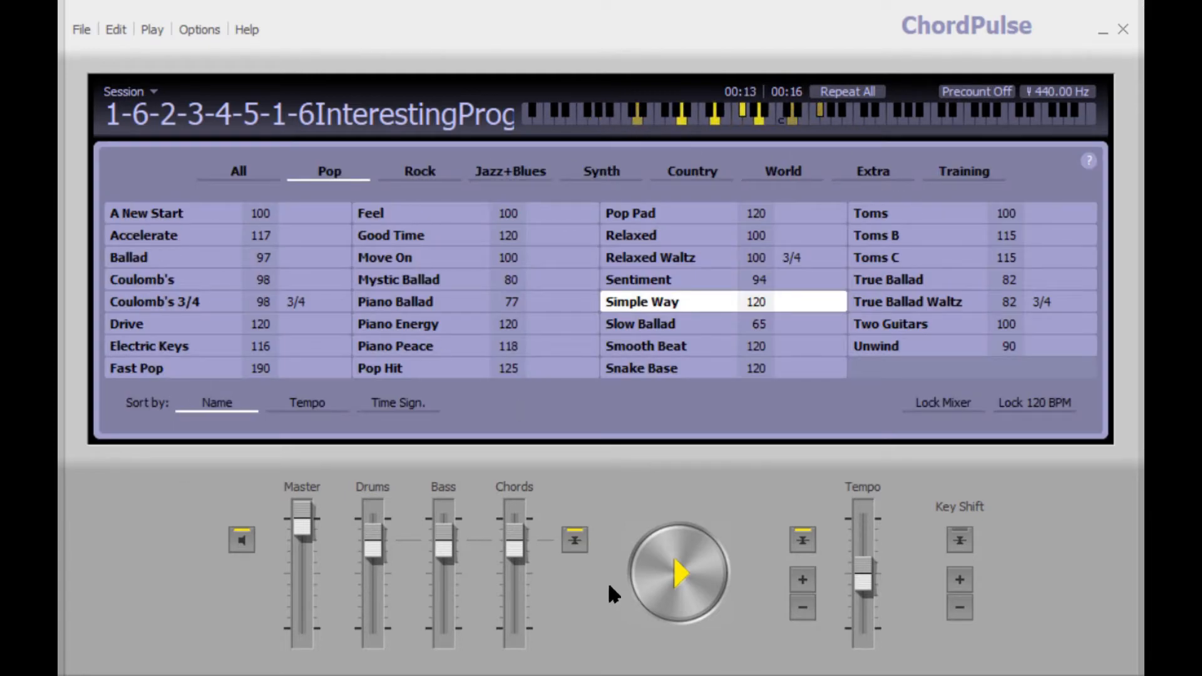
pyautogui.click(400, 404)
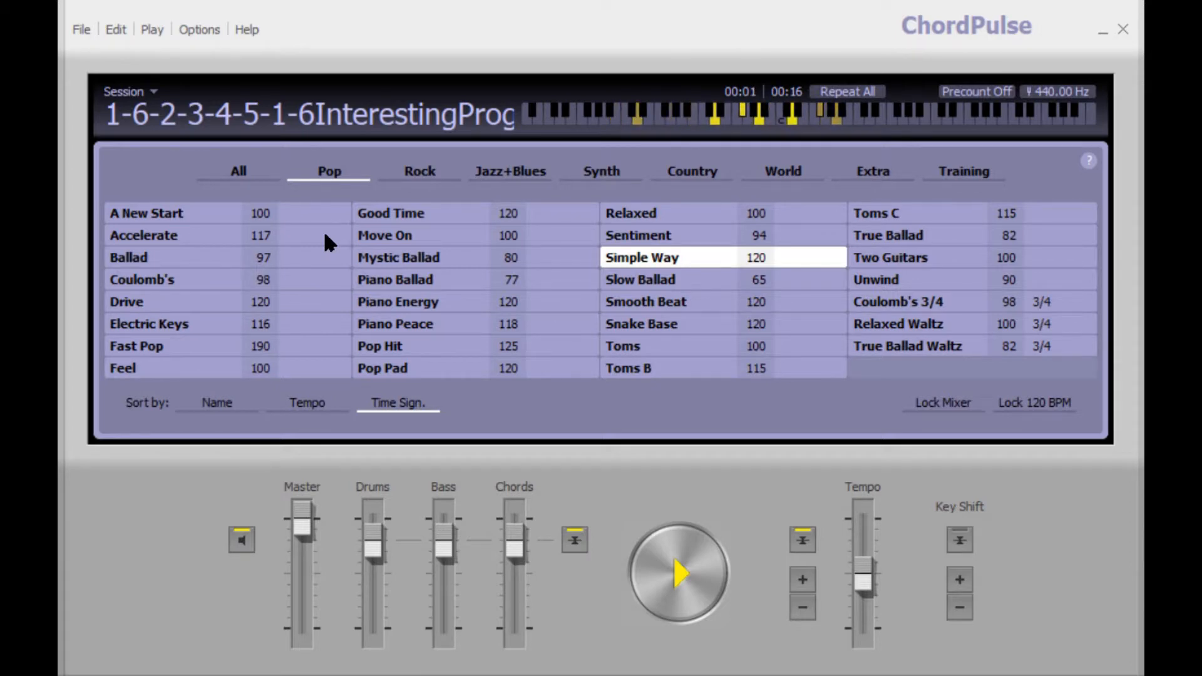
pyautogui.click(708, 572)
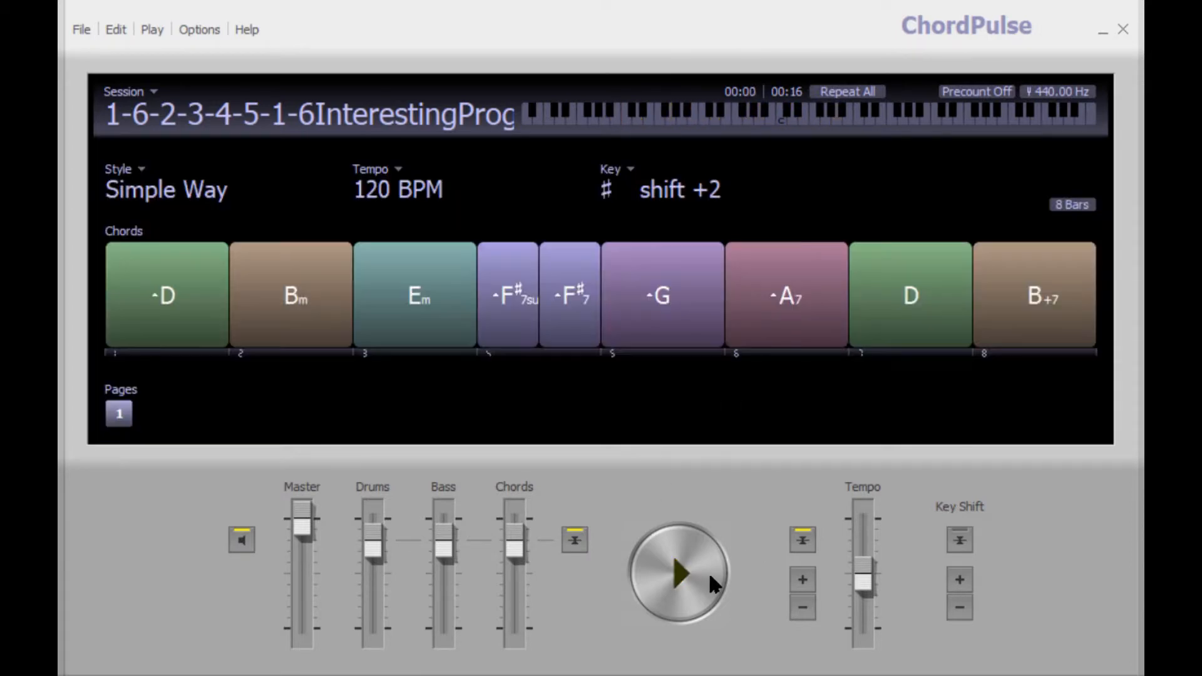
# Browse the full style list through to the 3/4 and 3/4 T entries, and briefly play the current progression in Simple Way
pyautogui.click(181, 195)
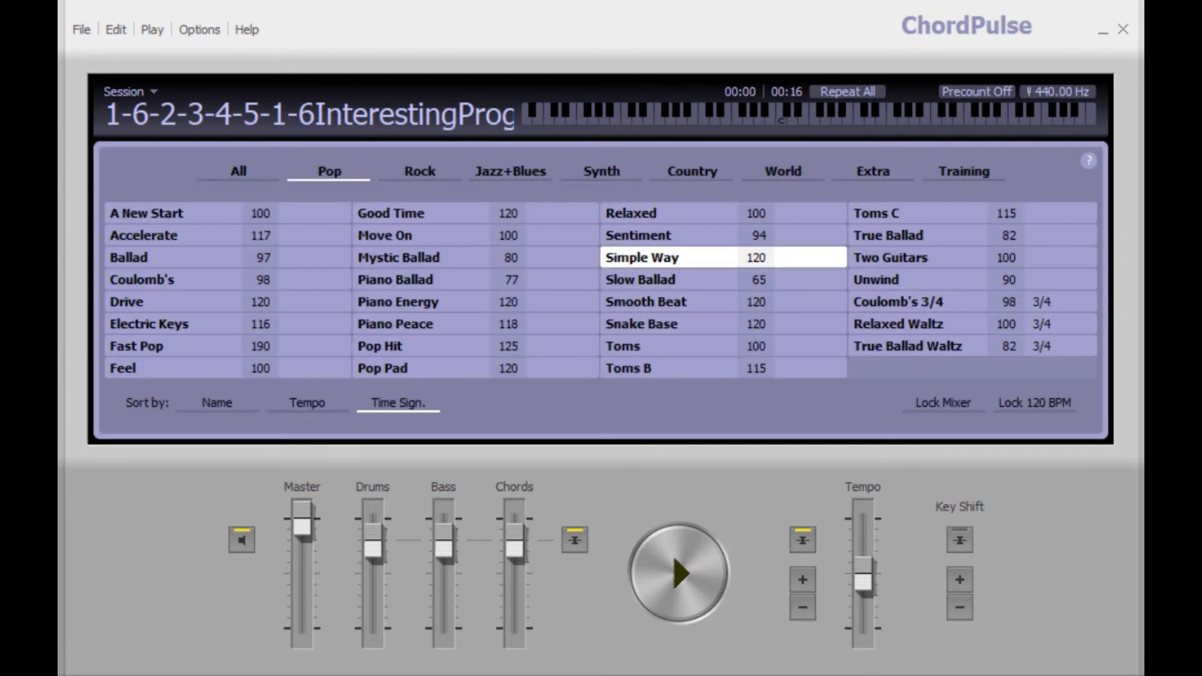
pyautogui.click(242, 182)
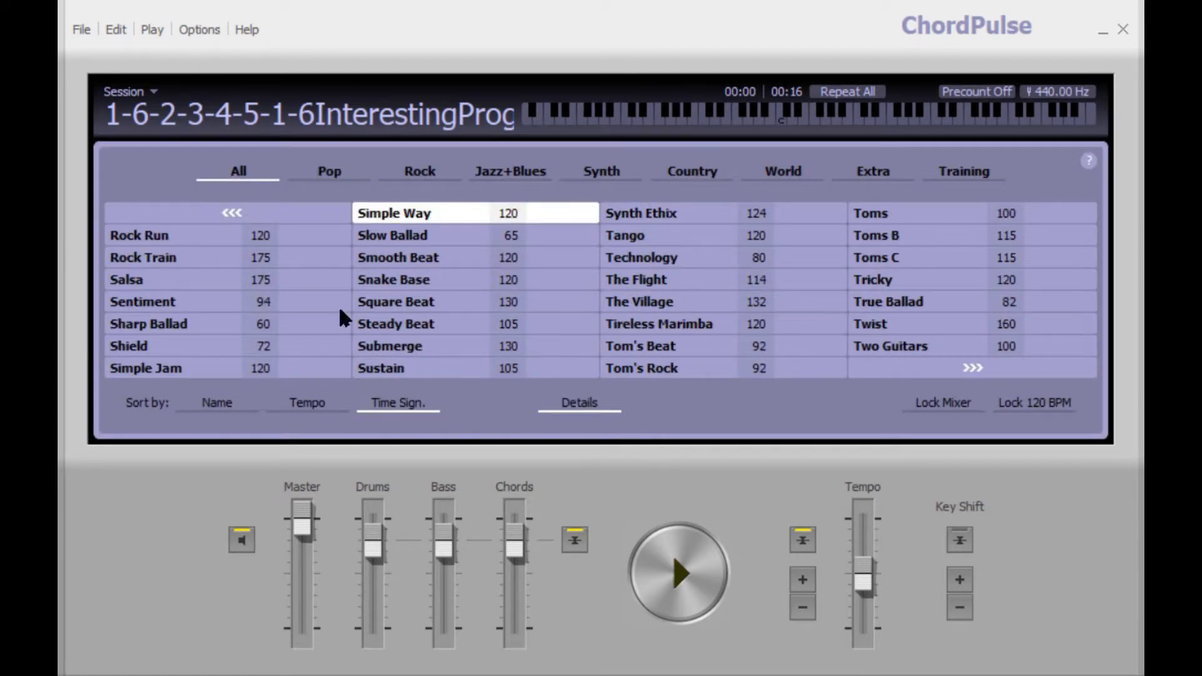
pyautogui.click(585, 412)
pyautogui.click(585, 412)
pyautogui.click(972, 369)
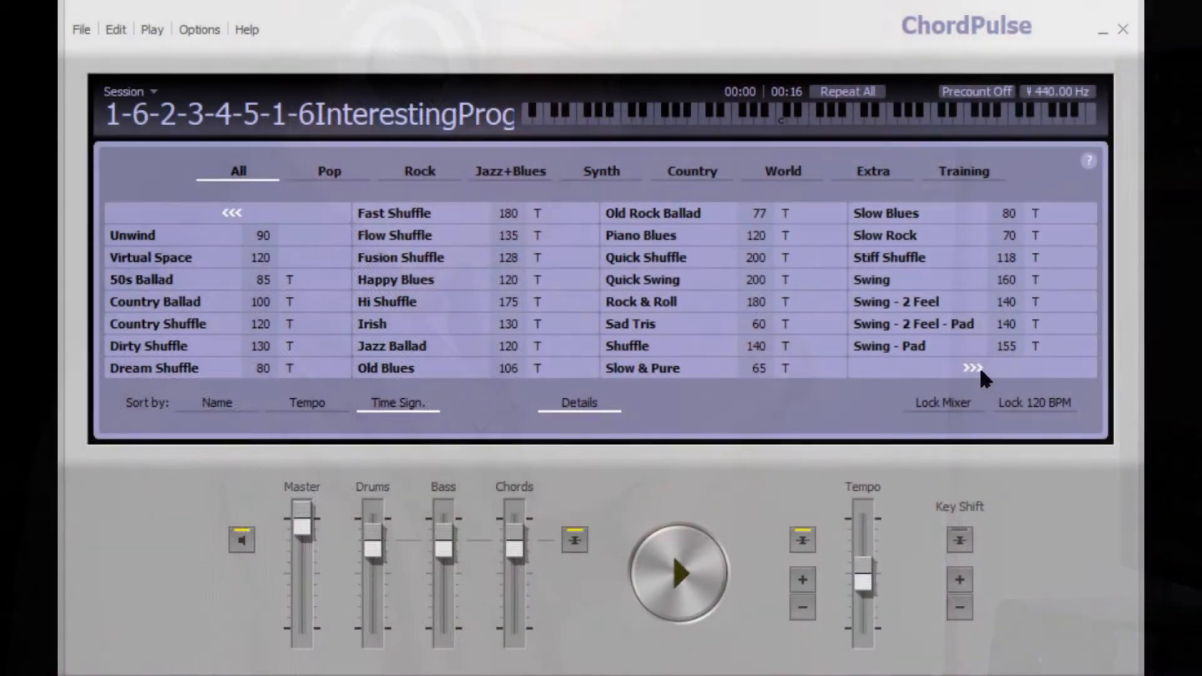
pyautogui.click(973, 368)
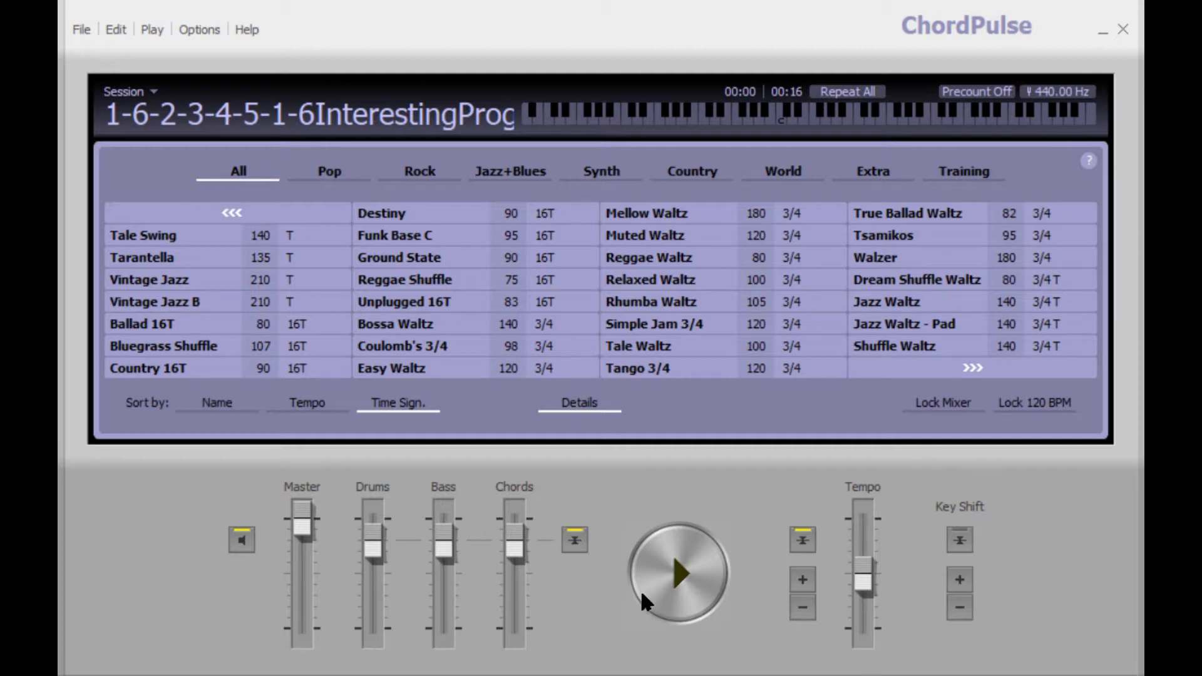
pyautogui.click(676, 564)
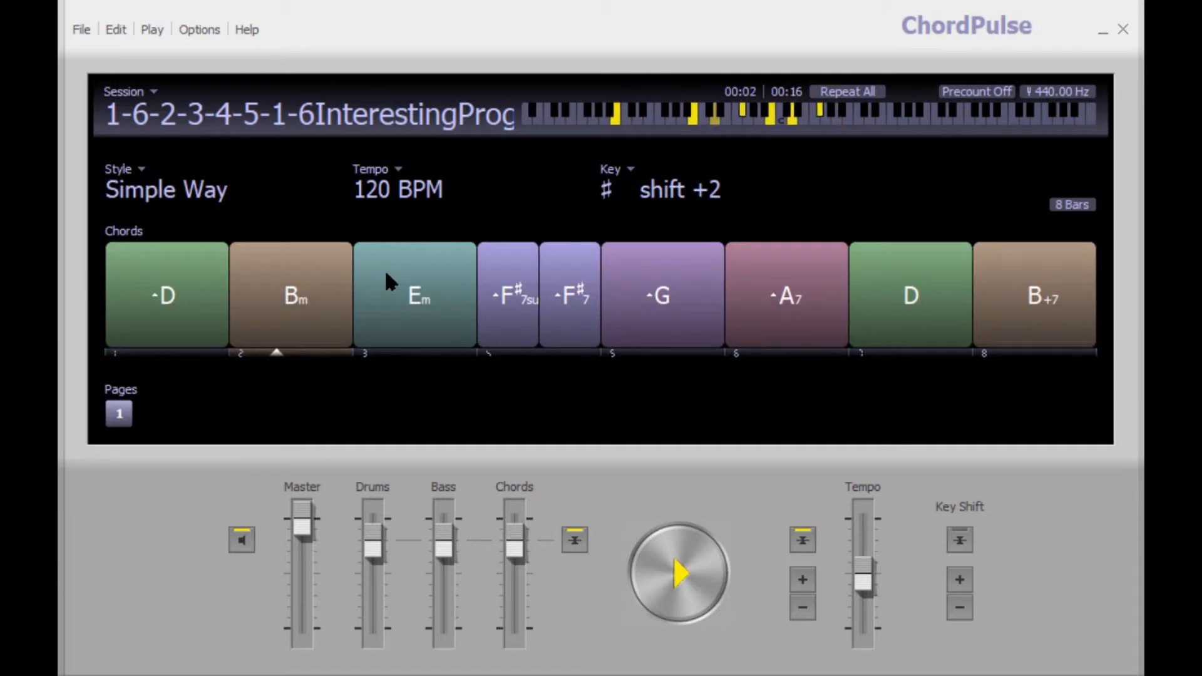
pyautogui.click(674, 571)
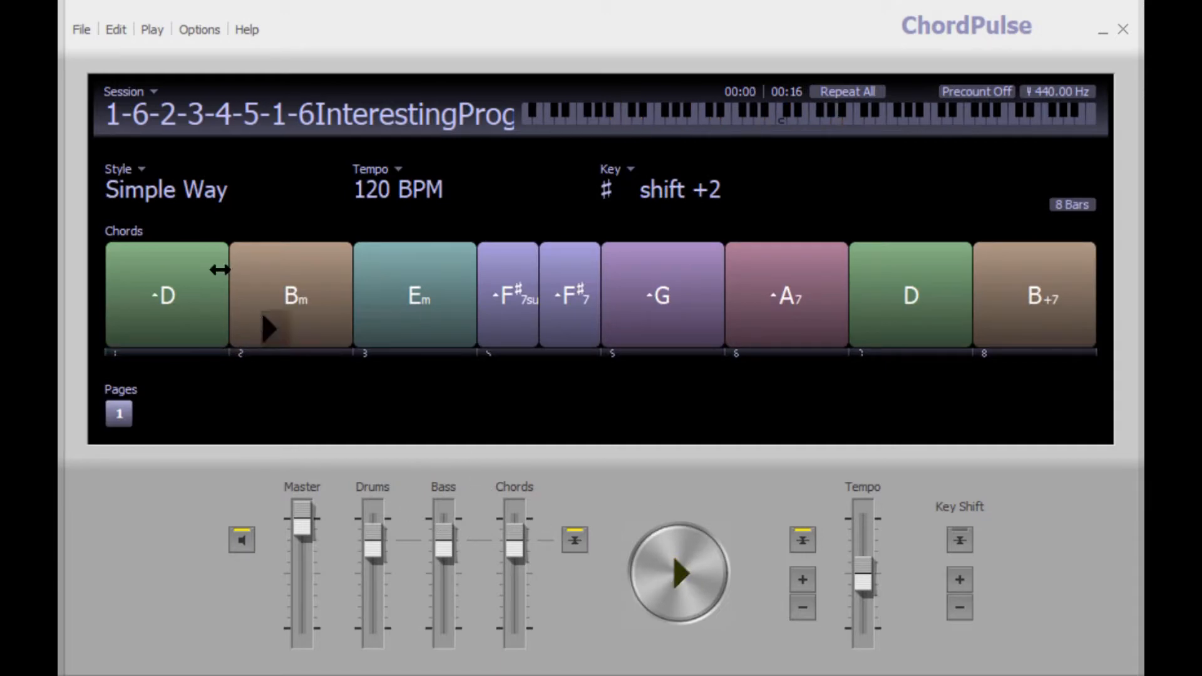
# Lock the tempo for style changes and set the playing session's tempo to 65 BPM
pyautogui.click(171, 194)
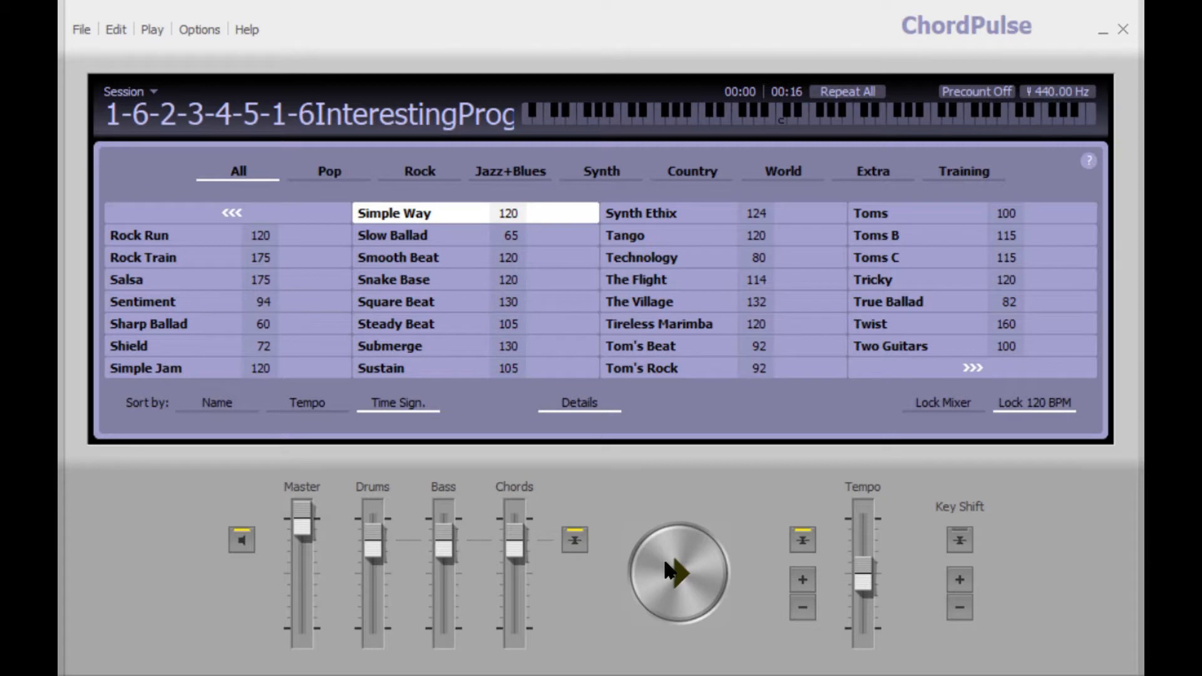
pyautogui.click(669, 568)
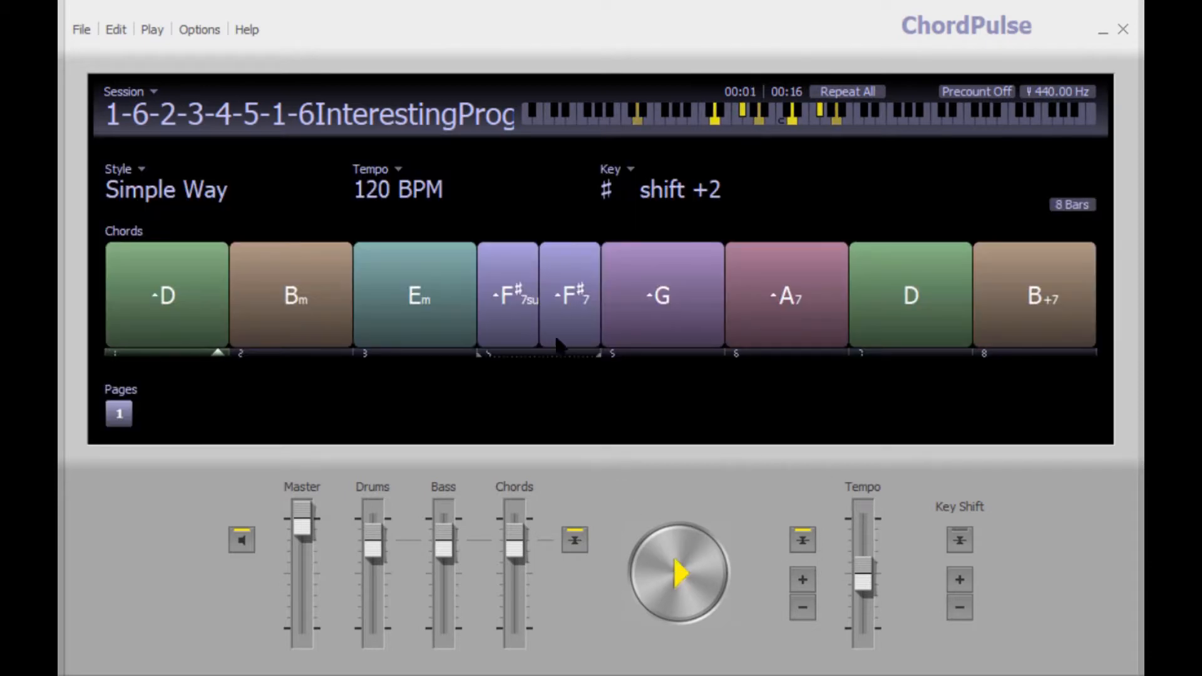
pyautogui.click(406, 189)
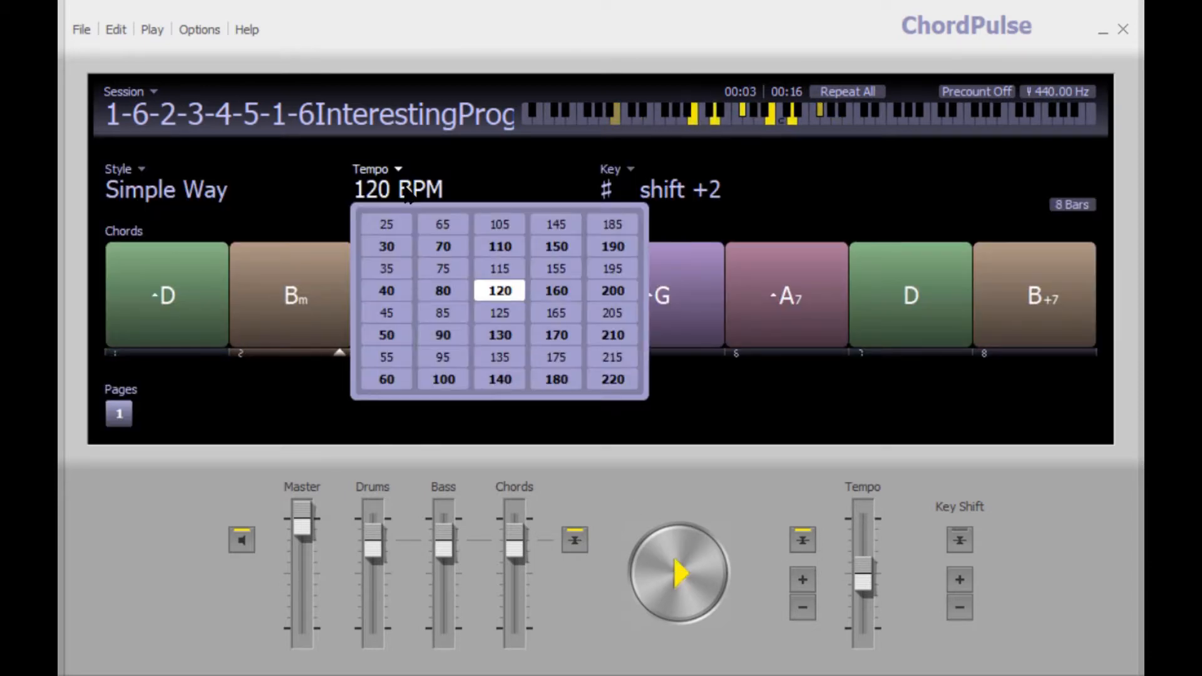
pyautogui.click(444, 226)
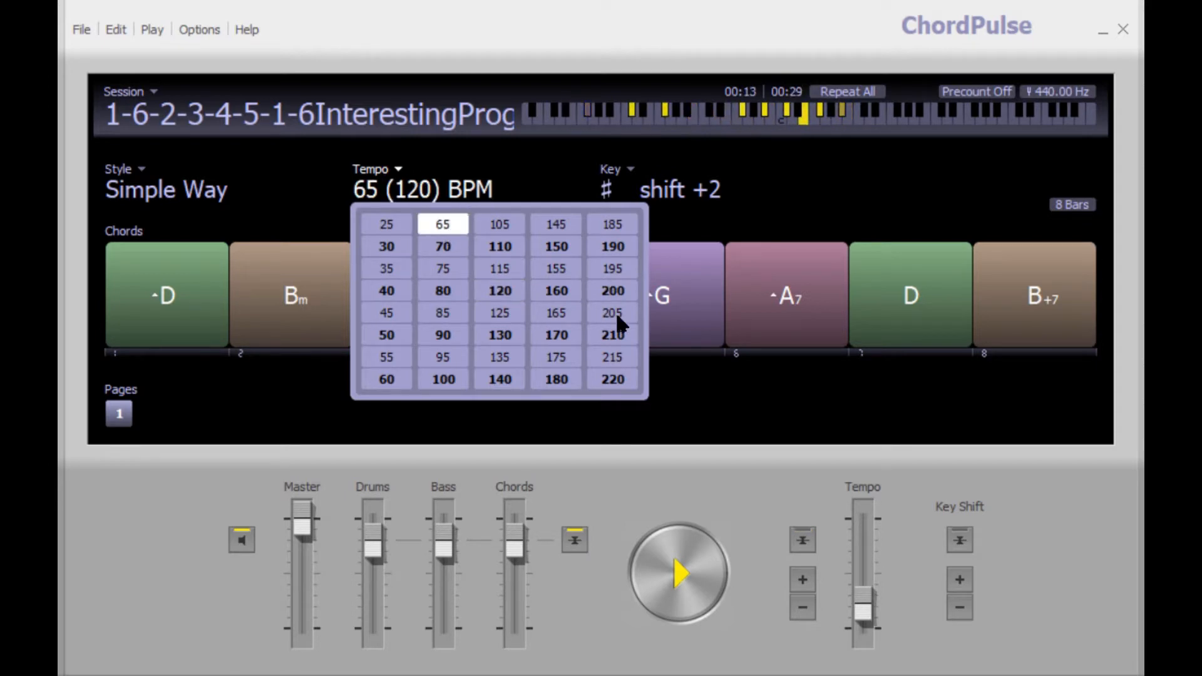
# Try the Dream Shuffle and Country 16T styles on the progression at the locked 65 BPM
pyautogui.click(191, 191)
pyautogui.click(191, 191)
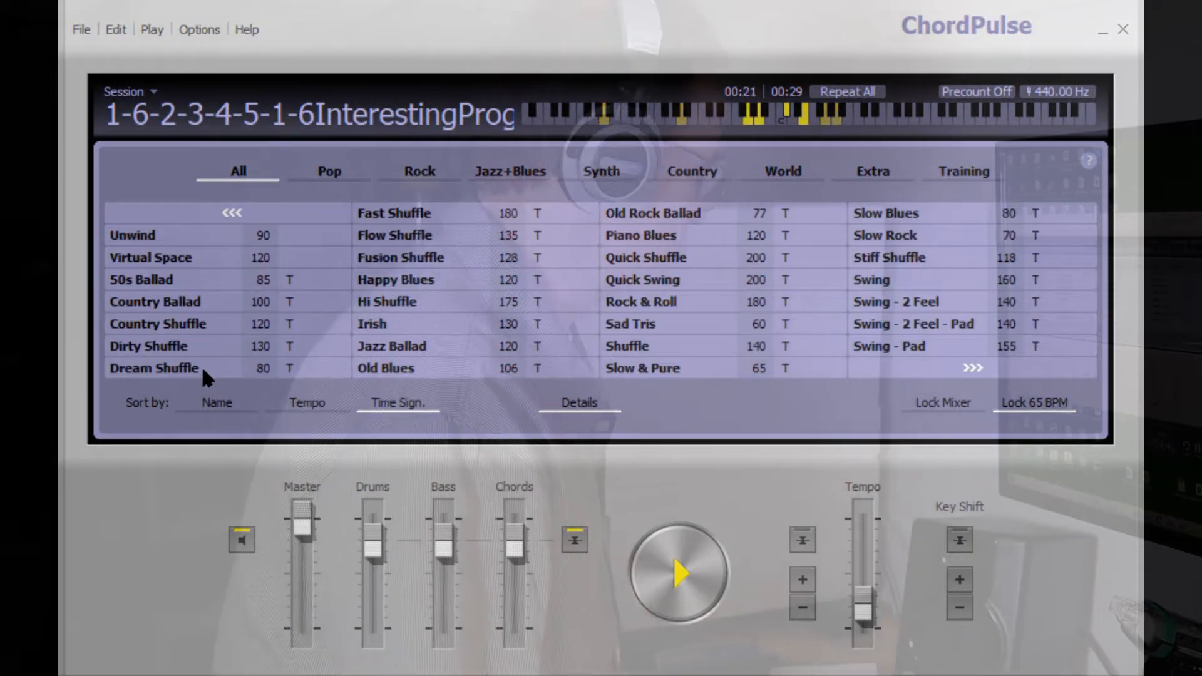
pyautogui.click(203, 369)
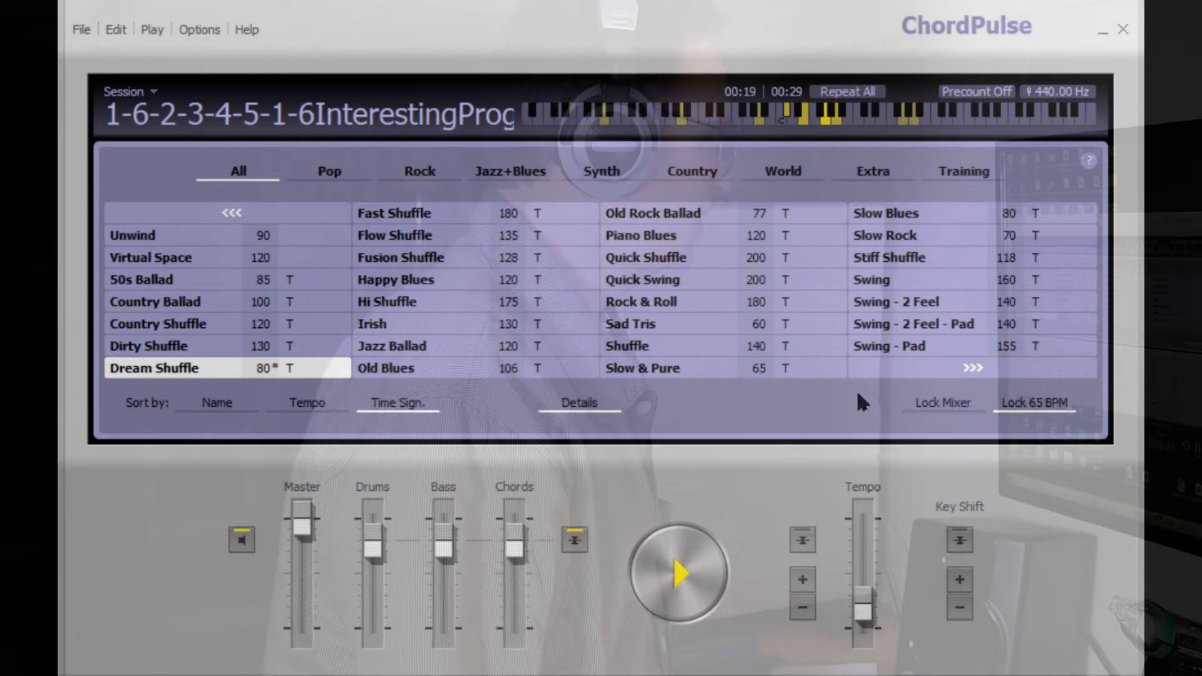
pyautogui.click(978, 367)
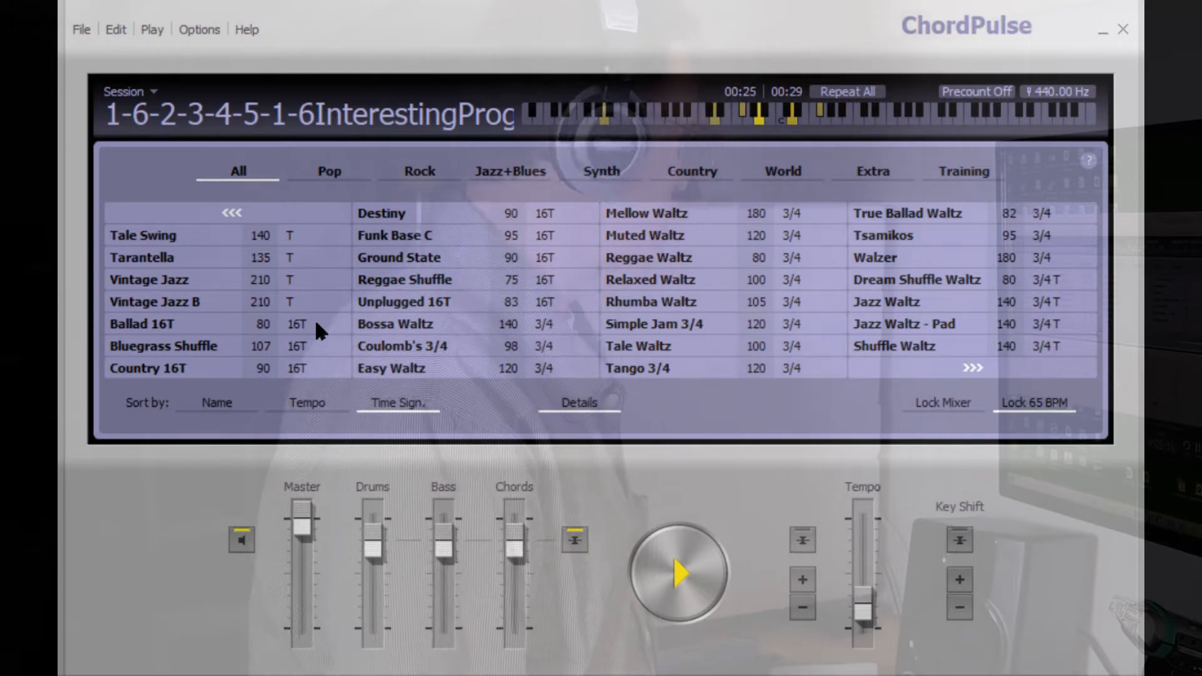
pyautogui.click(322, 366)
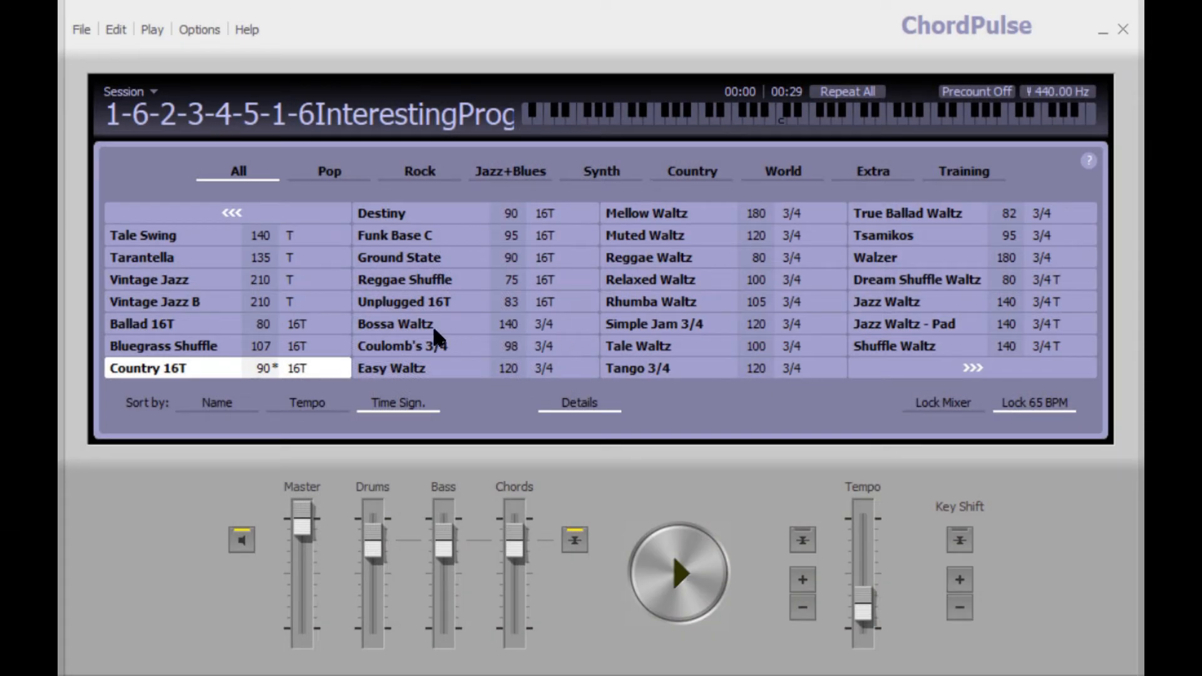
# Play the progression in the Coulomb's 3/4 style and switch to the Dream Shuffle Waltz style
pyautogui.click(461, 353)
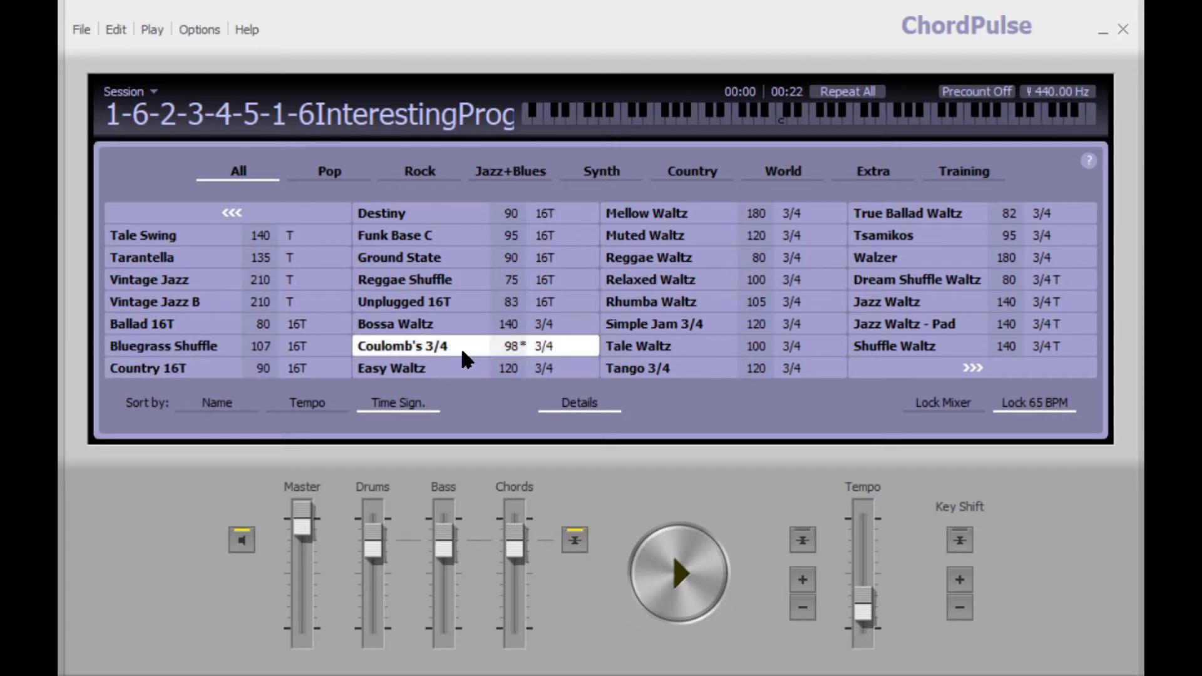
pyautogui.press('space')
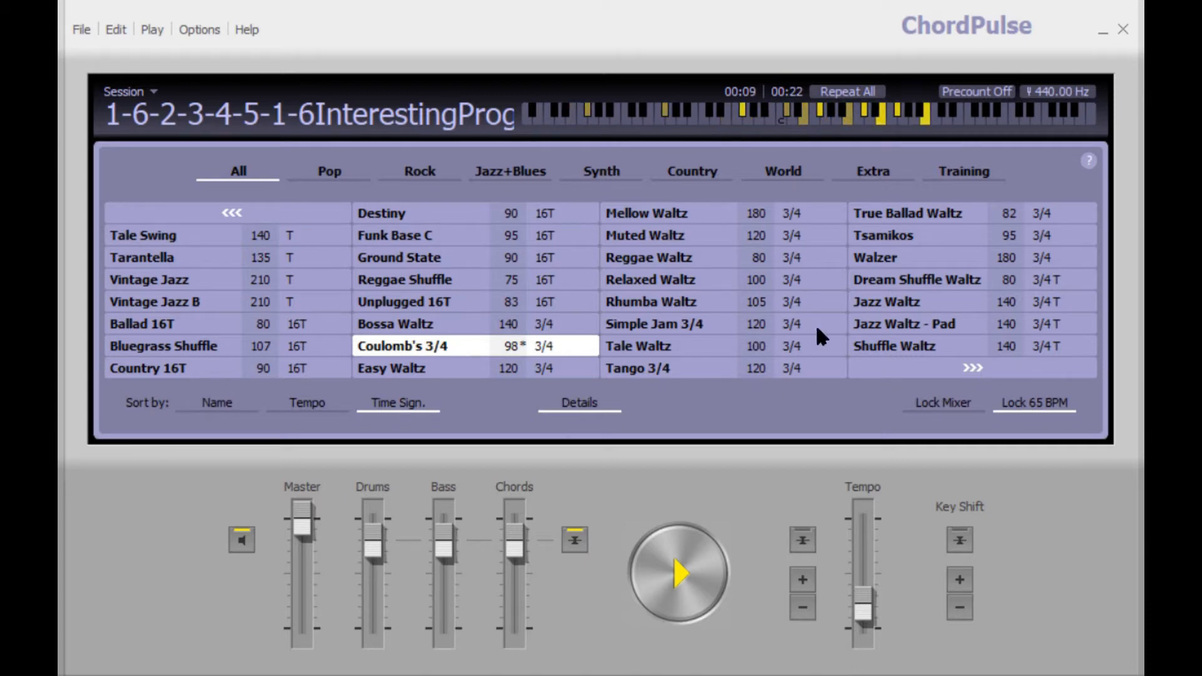
pyautogui.click(970, 280)
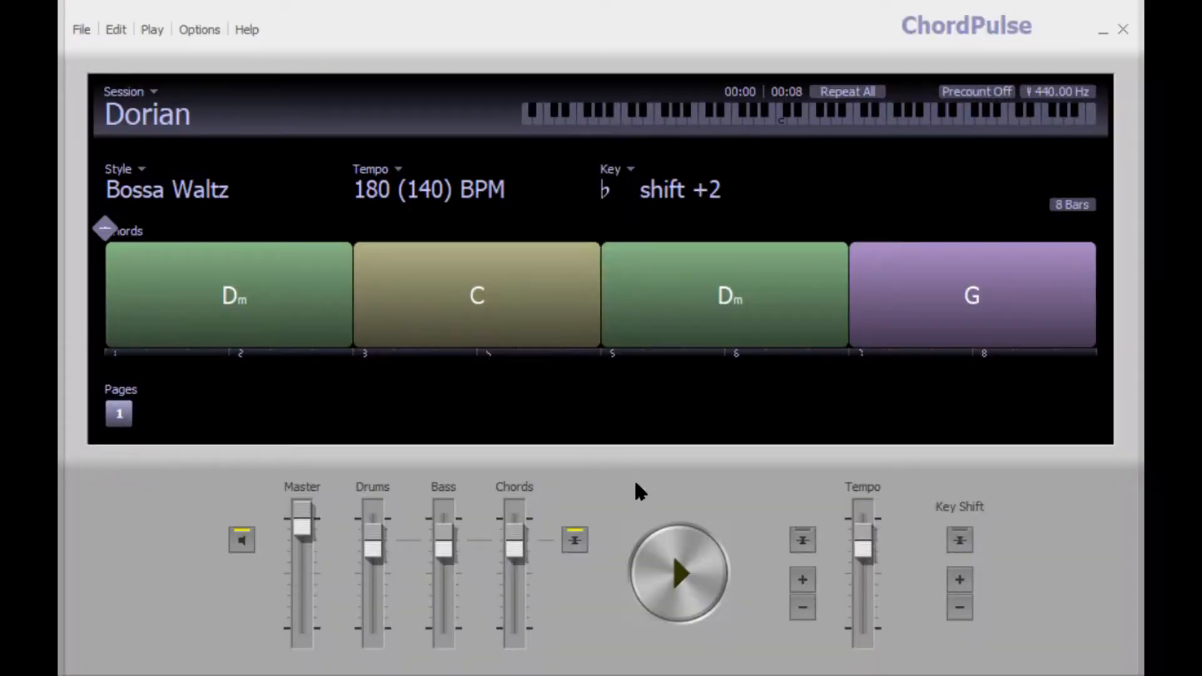
# Play the Dorian session and enter its page sequence as text: intro, v, c, v, c, b, e
pyautogui.click(681, 575)
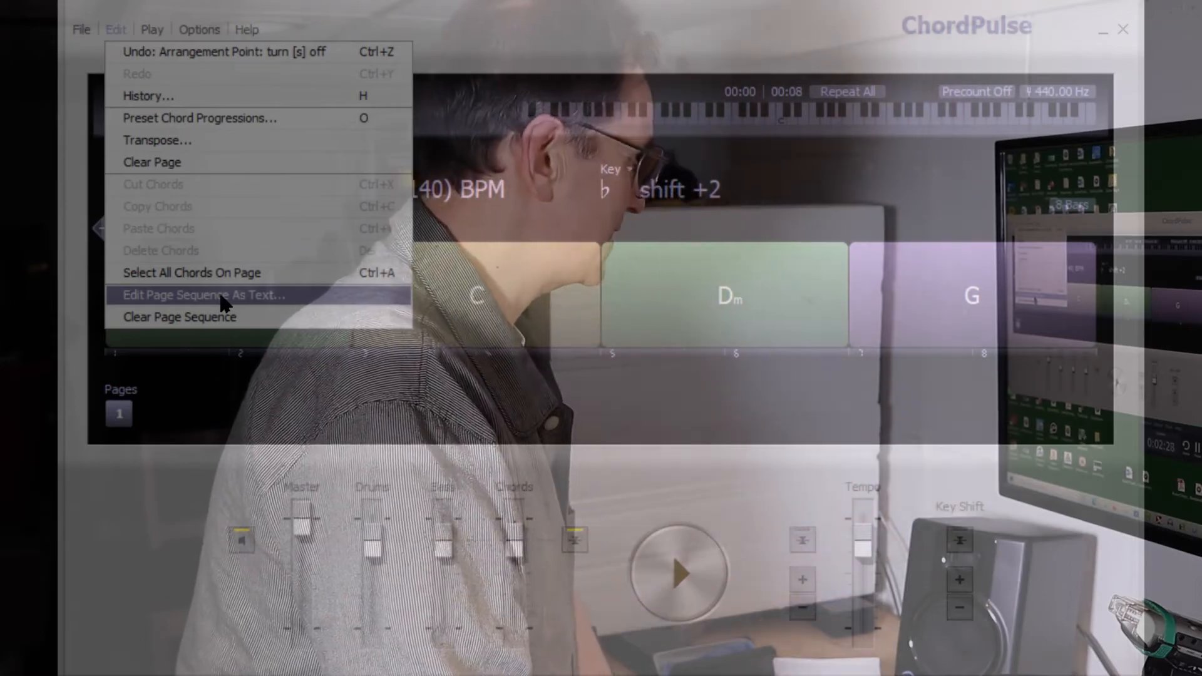
pyautogui.click(220, 295)
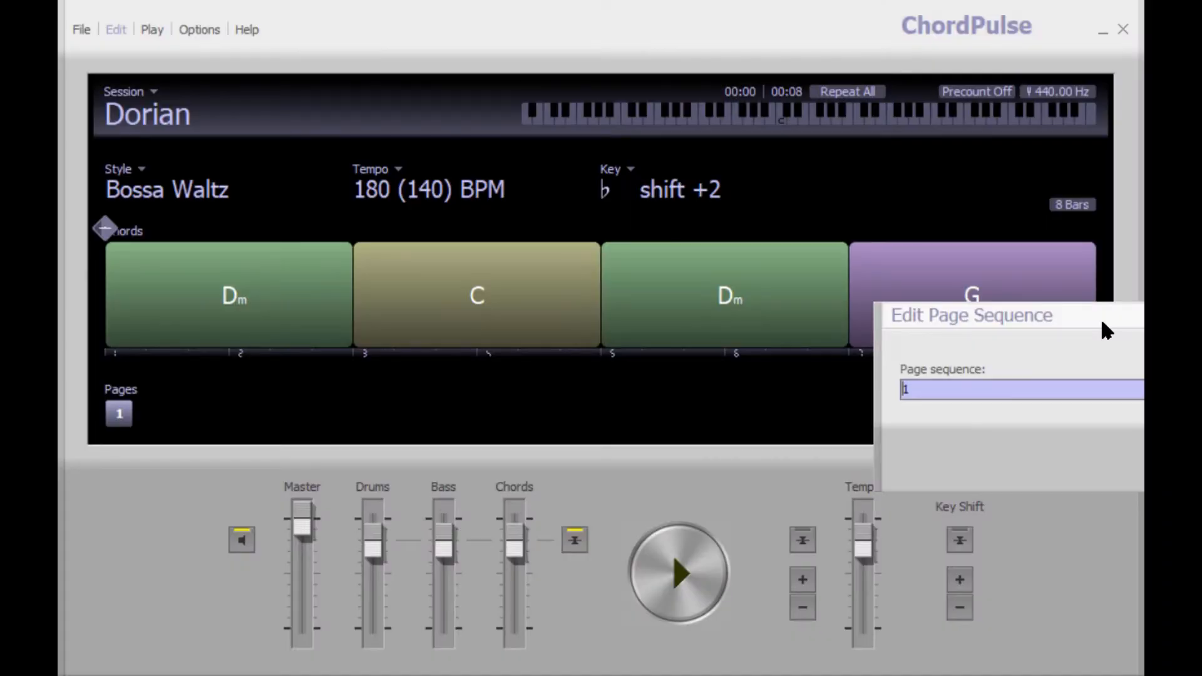
pyautogui.moveTo(1088, 325); pyautogui.dragTo(737, 351)
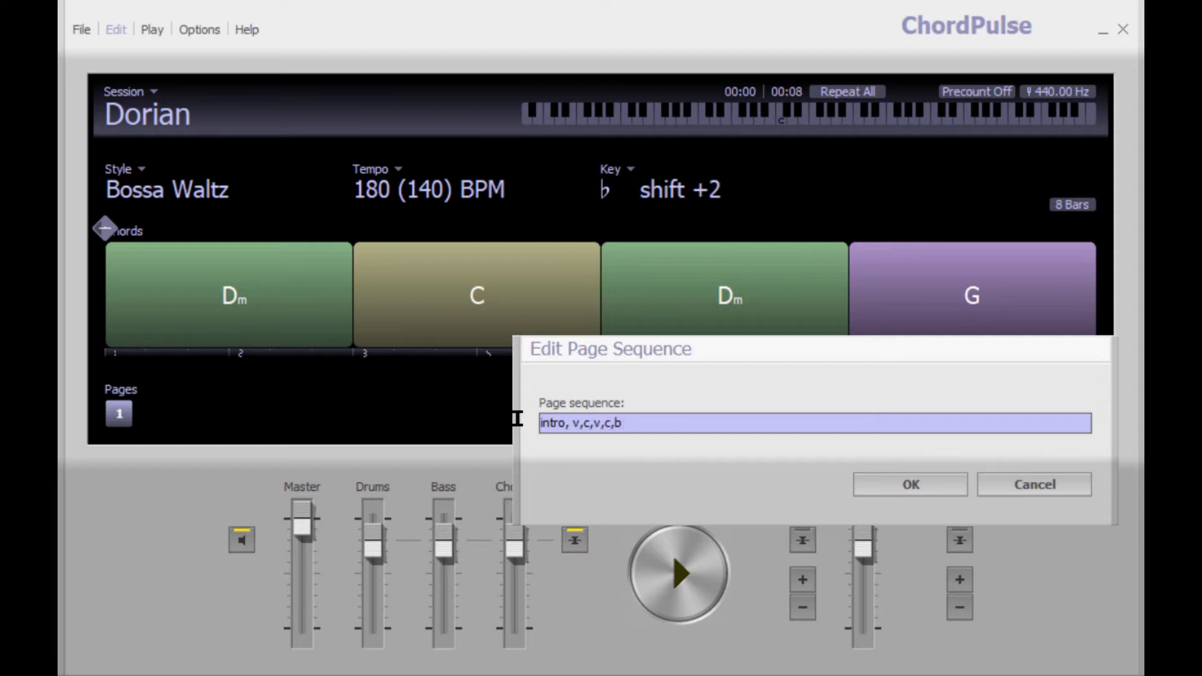
pyautogui.press('Return')
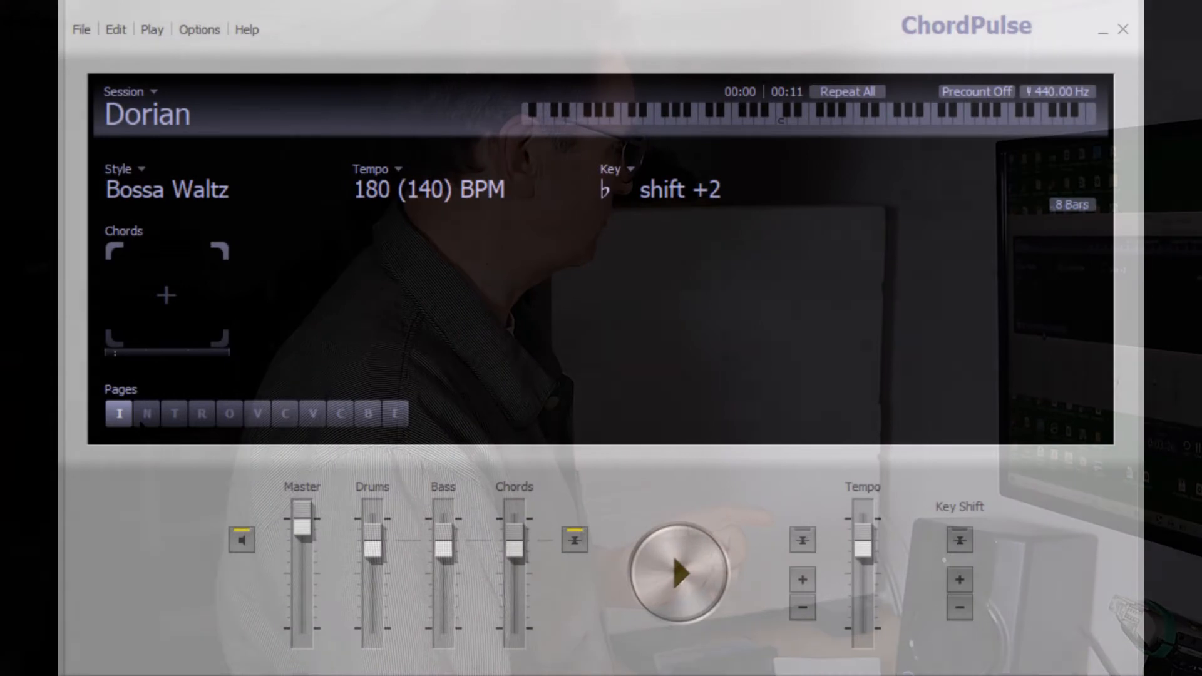
# Delete the extra N, T, R and O pages from the page sequence, leaving I, V, C, V, C, B, E
pyautogui.press('Delete')
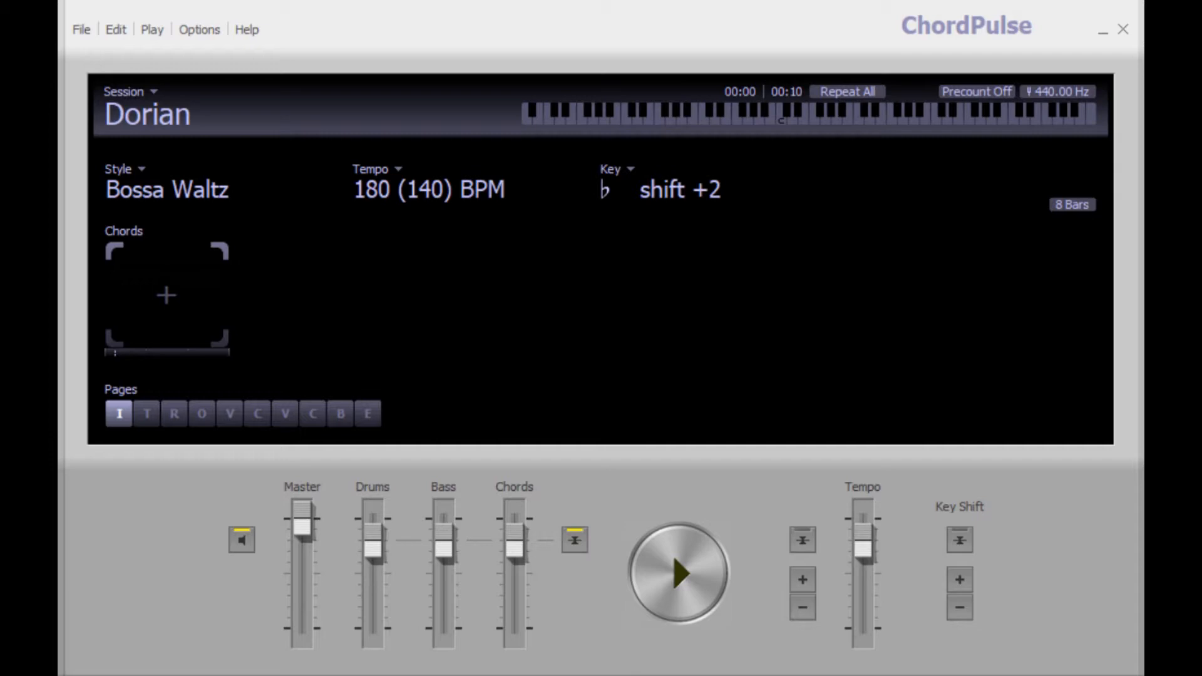
pyautogui.click(146, 417)
pyautogui.rightClick(151, 422)
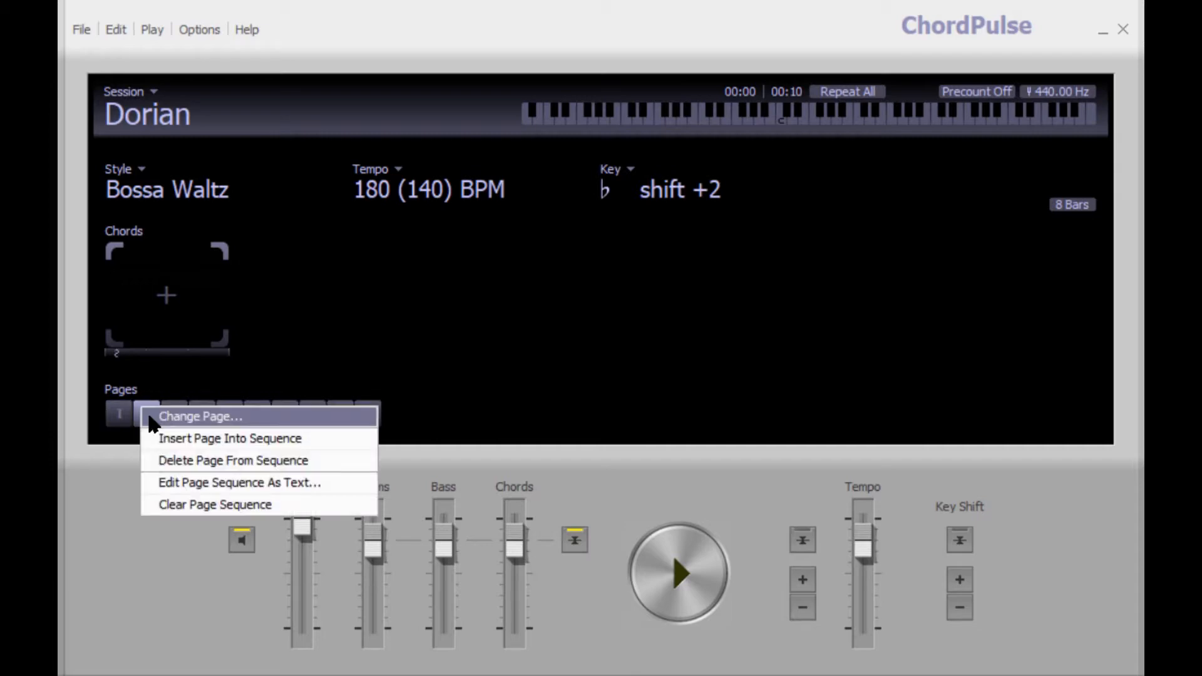
pyautogui.click(187, 462)
pyautogui.rightClick(148, 419)
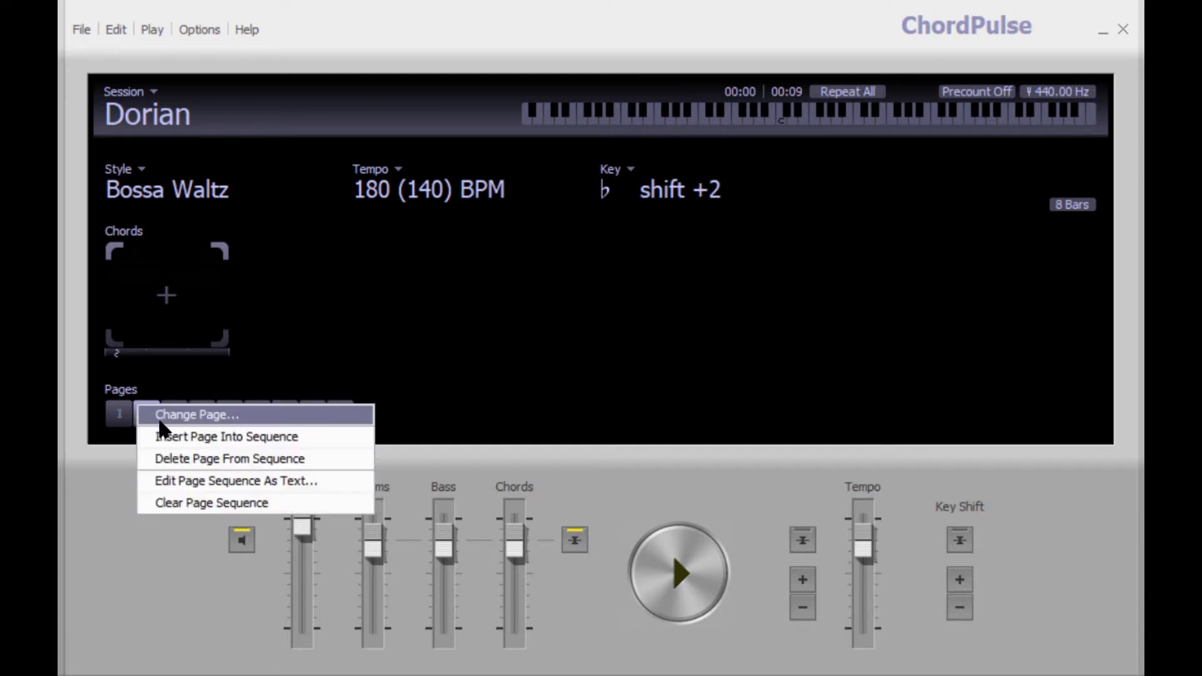
pyautogui.click(196, 460)
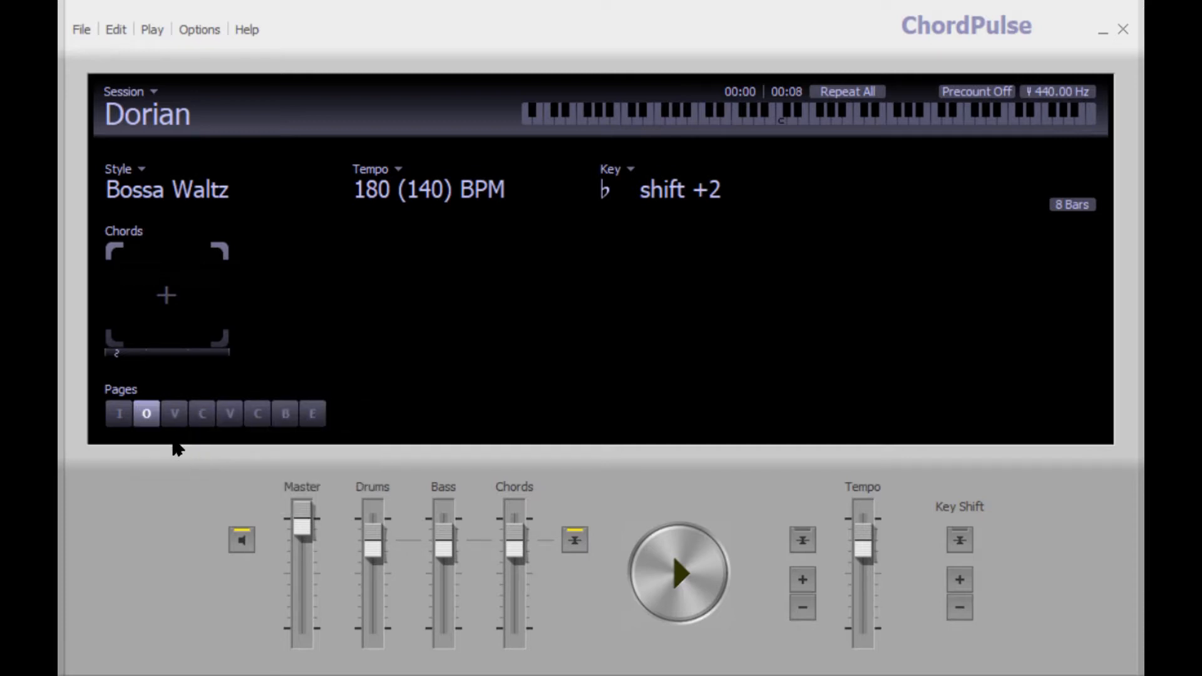
pyautogui.rightClick(151, 418)
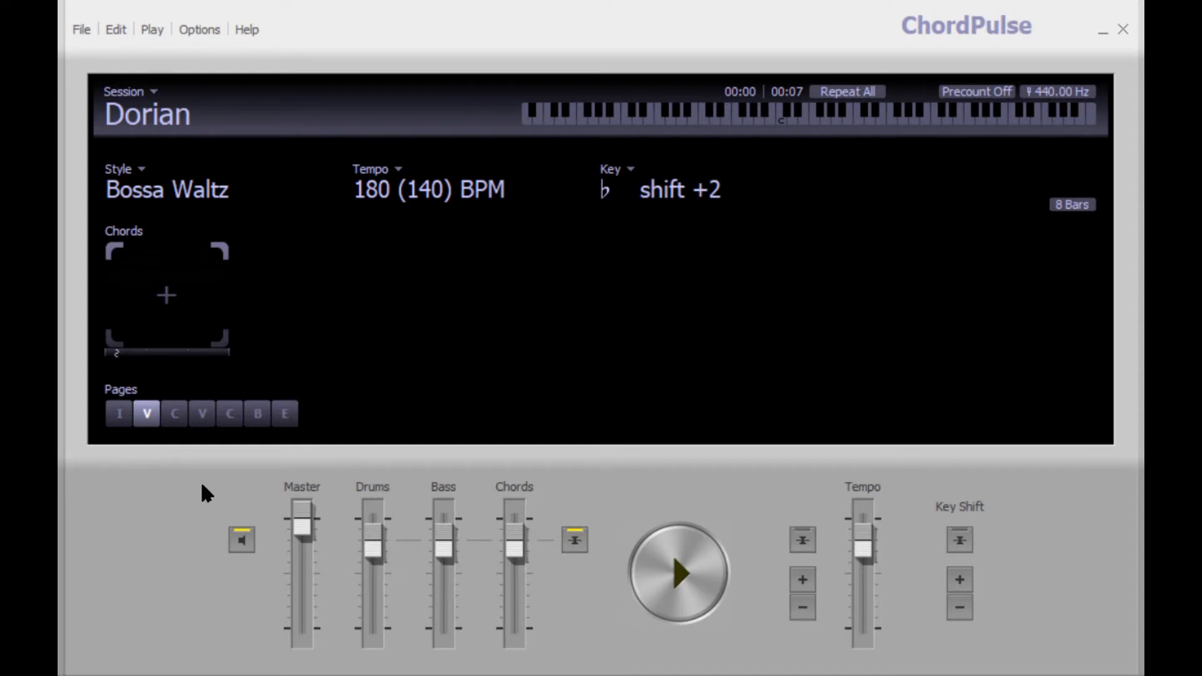
# Fill the intro page with the chords C, D, G and G
pyautogui.click(119, 415)
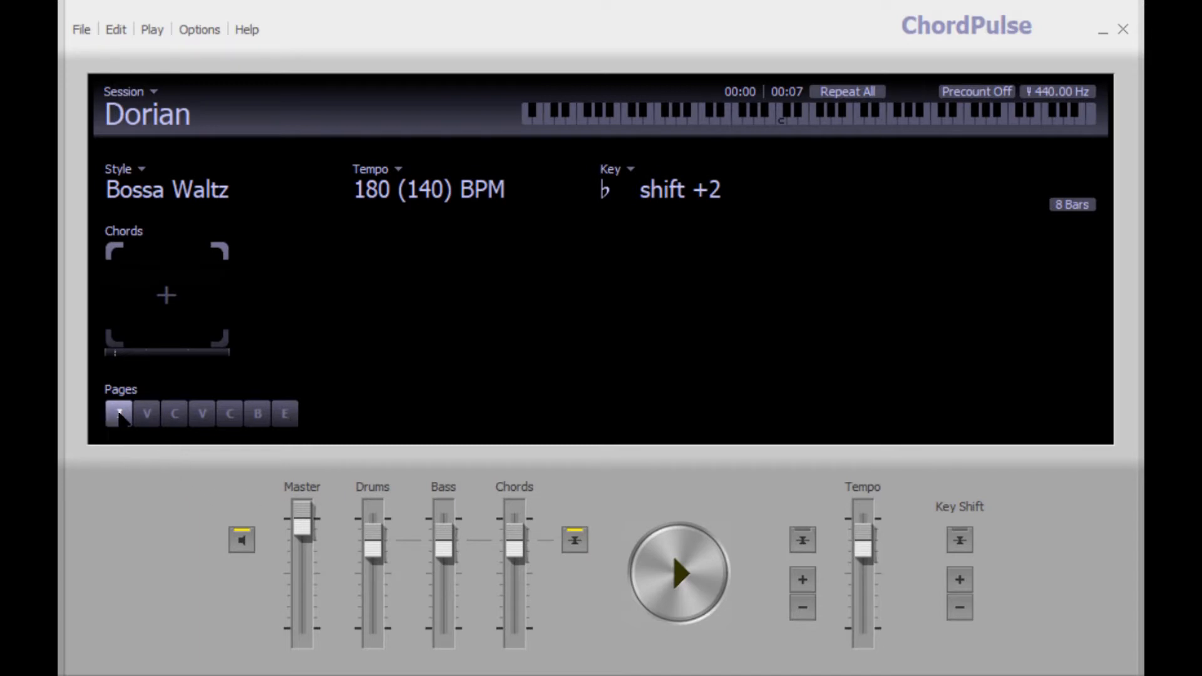
pyautogui.click(166, 299)
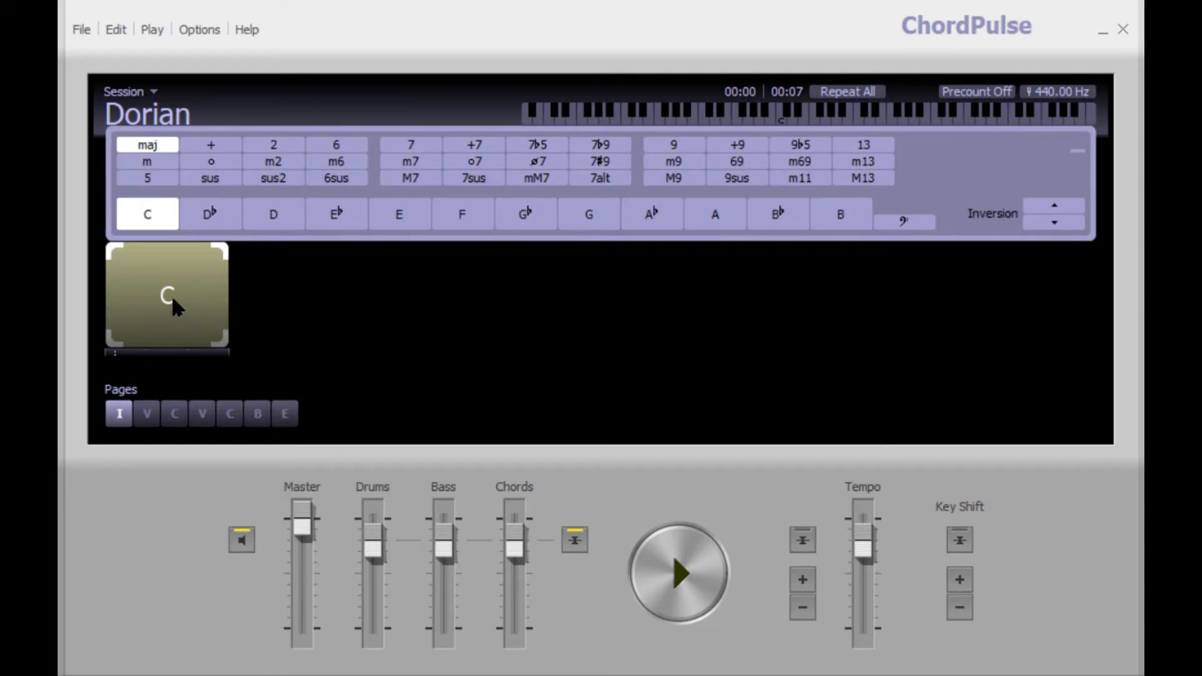
pyautogui.click(171, 301)
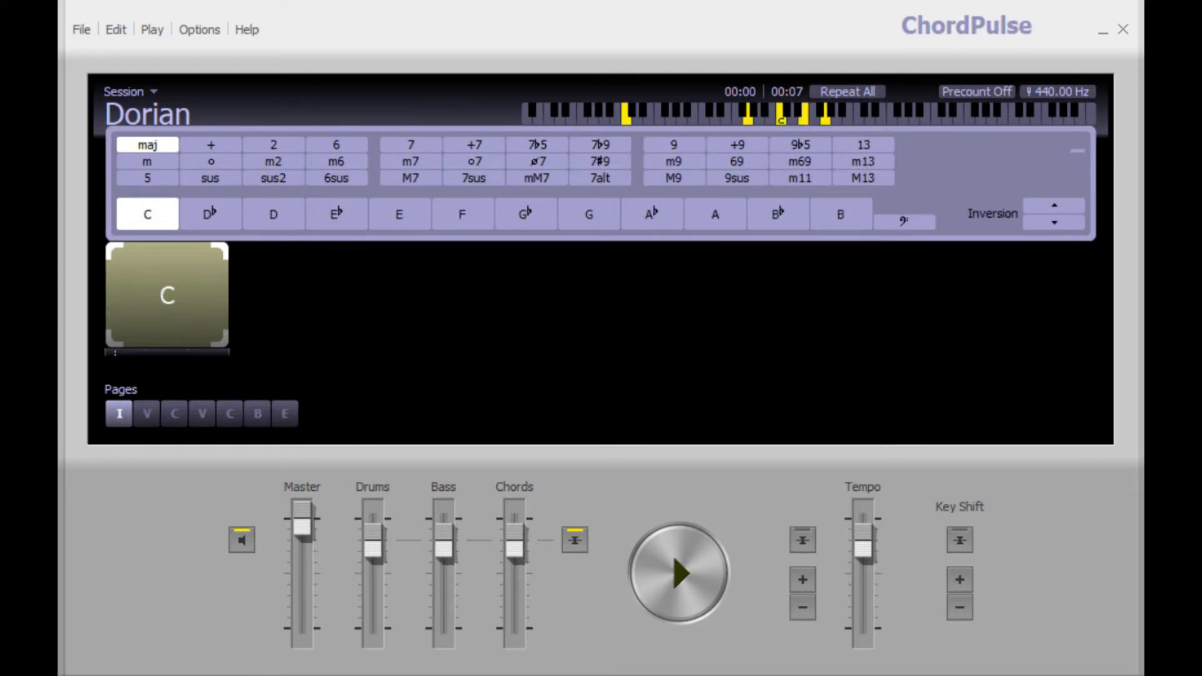
pyautogui.click(292, 291)
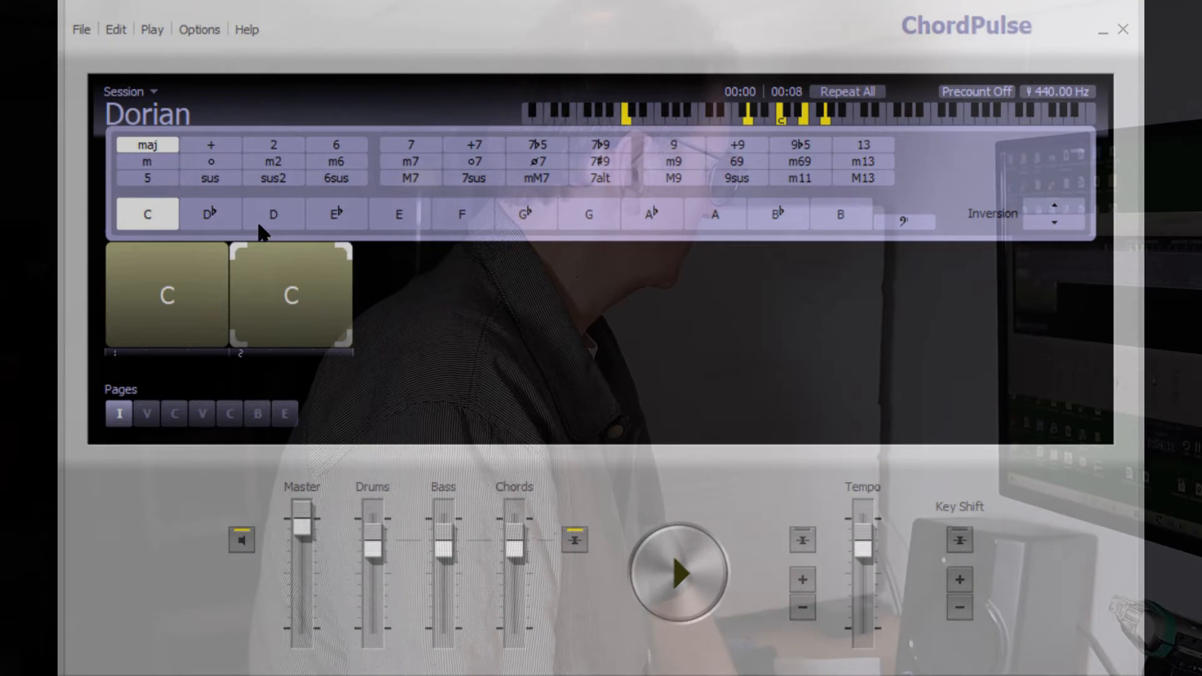
pyautogui.click(265, 221)
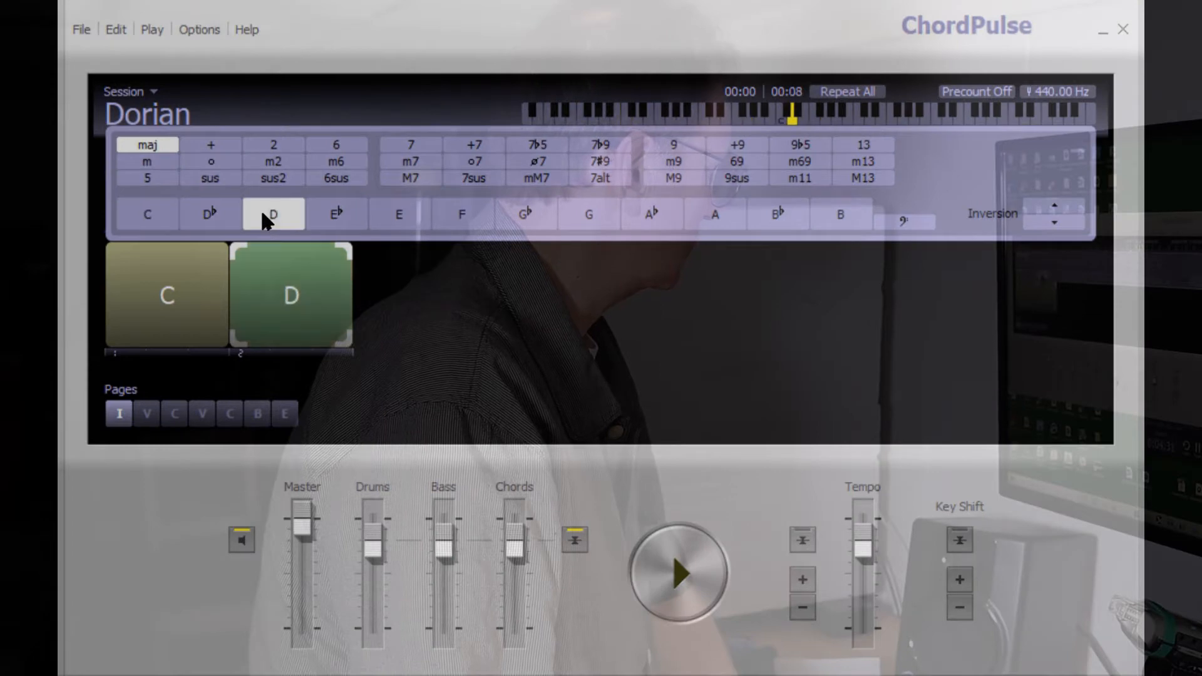
pyautogui.click(153, 298)
pyautogui.click(375, 306)
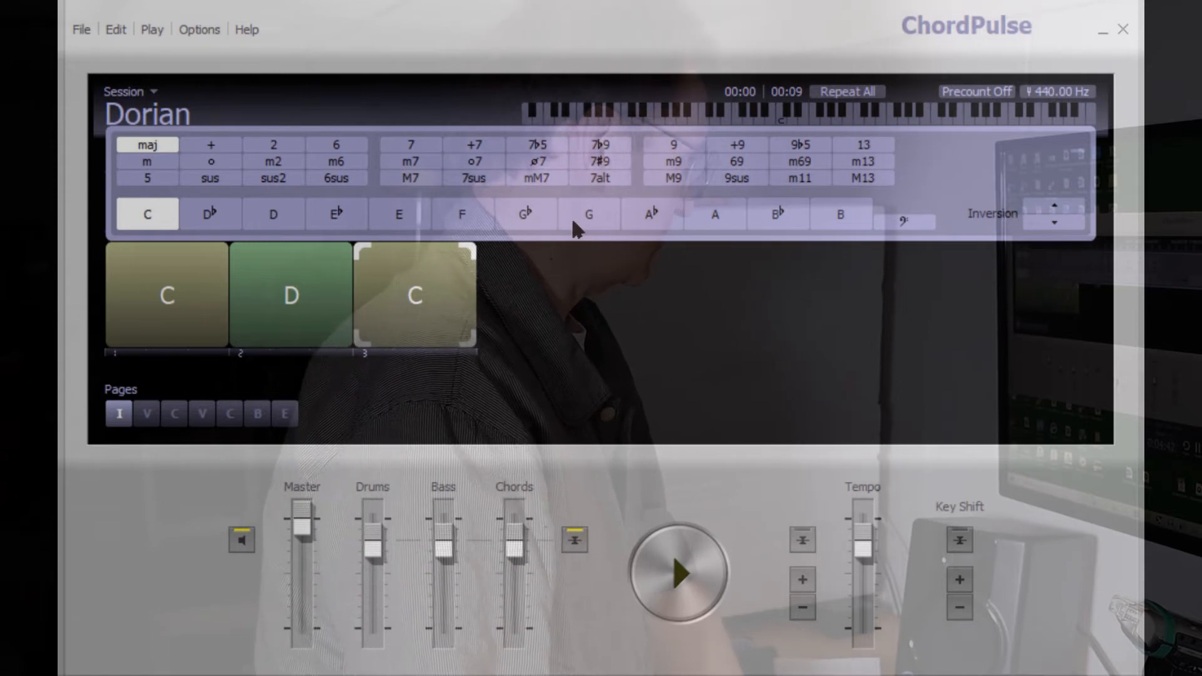
pyautogui.click(590, 216)
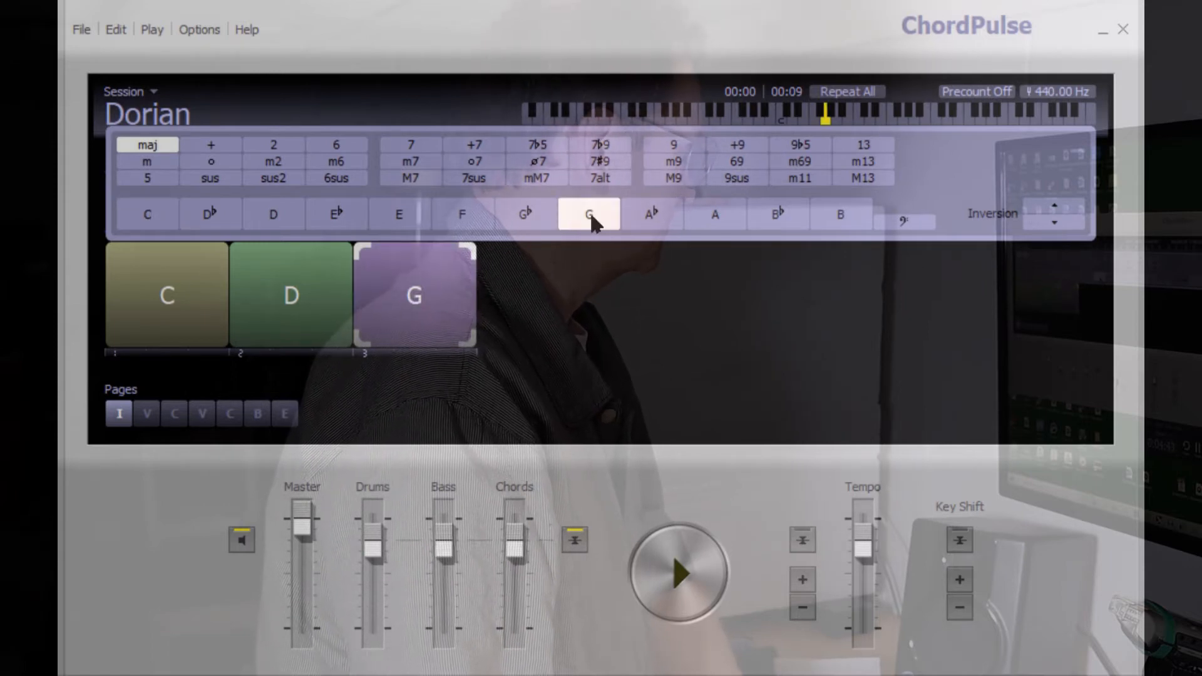
pyautogui.click(529, 291)
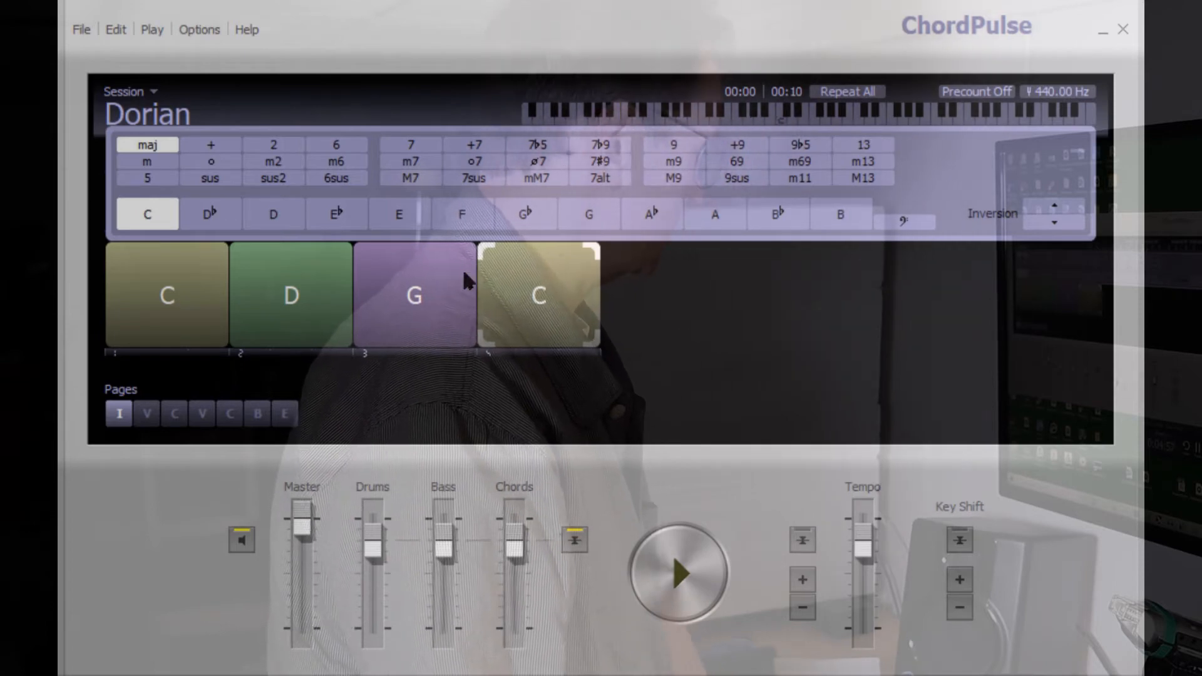
pyautogui.click(586, 215)
pyautogui.click(119, 414)
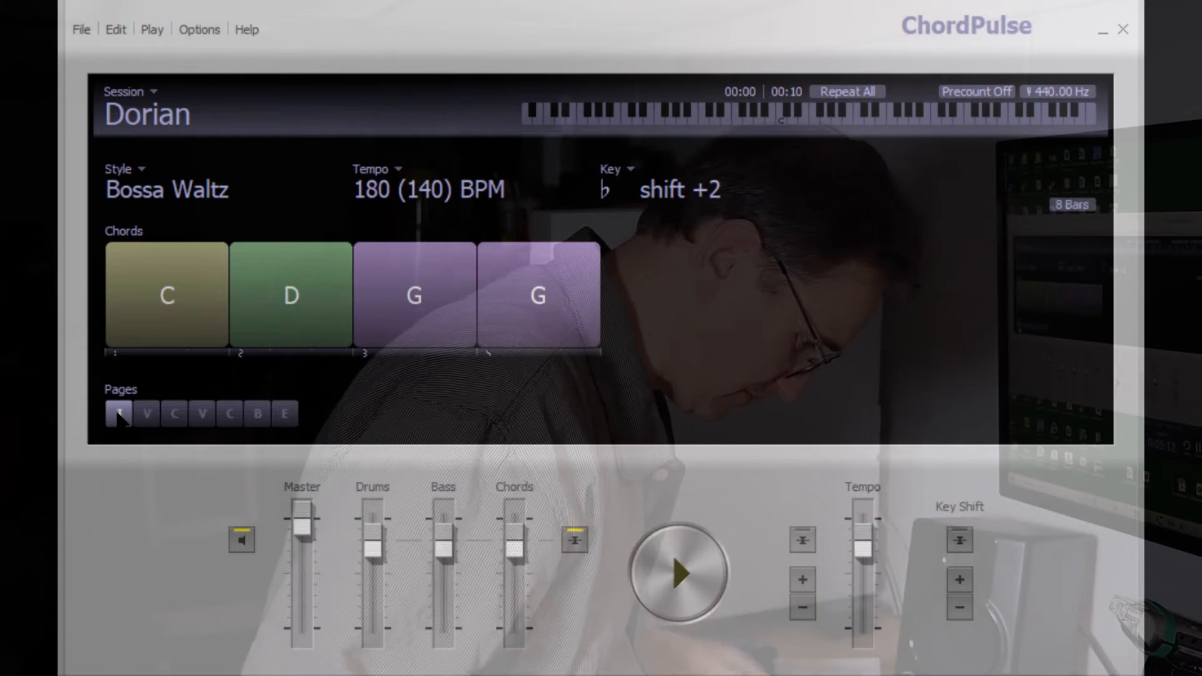
# Add the chords C and G to the first verse page and play them back briefly
pyautogui.click(148, 414)
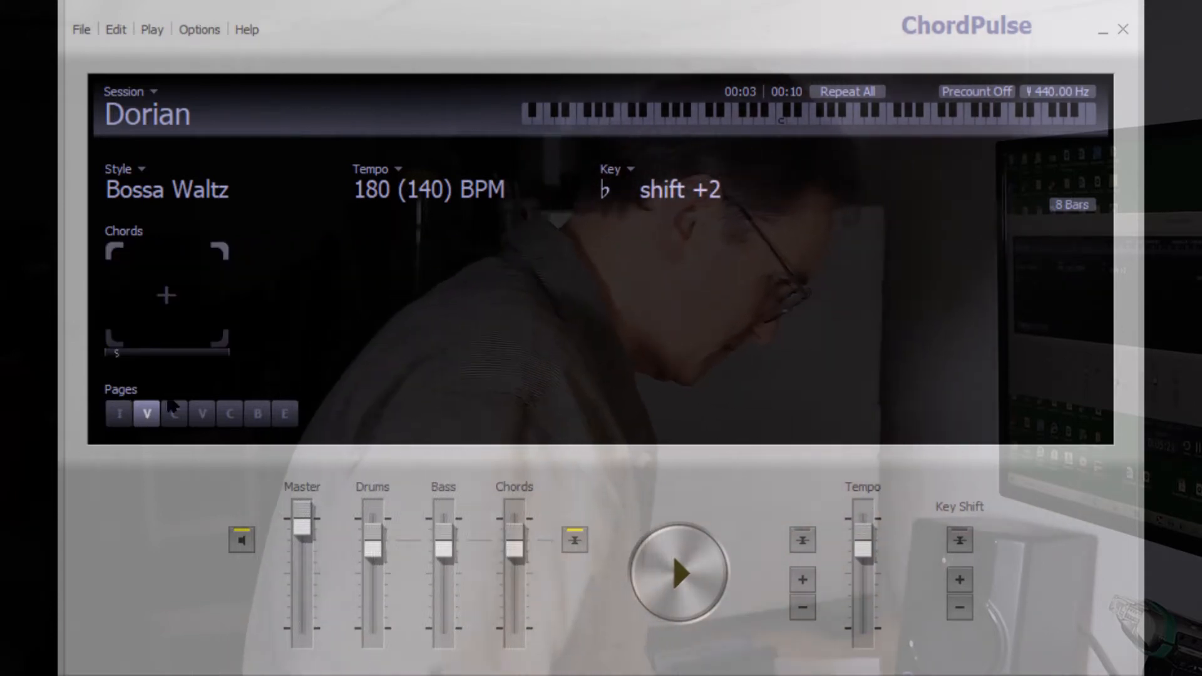
pyautogui.click(181, 287)
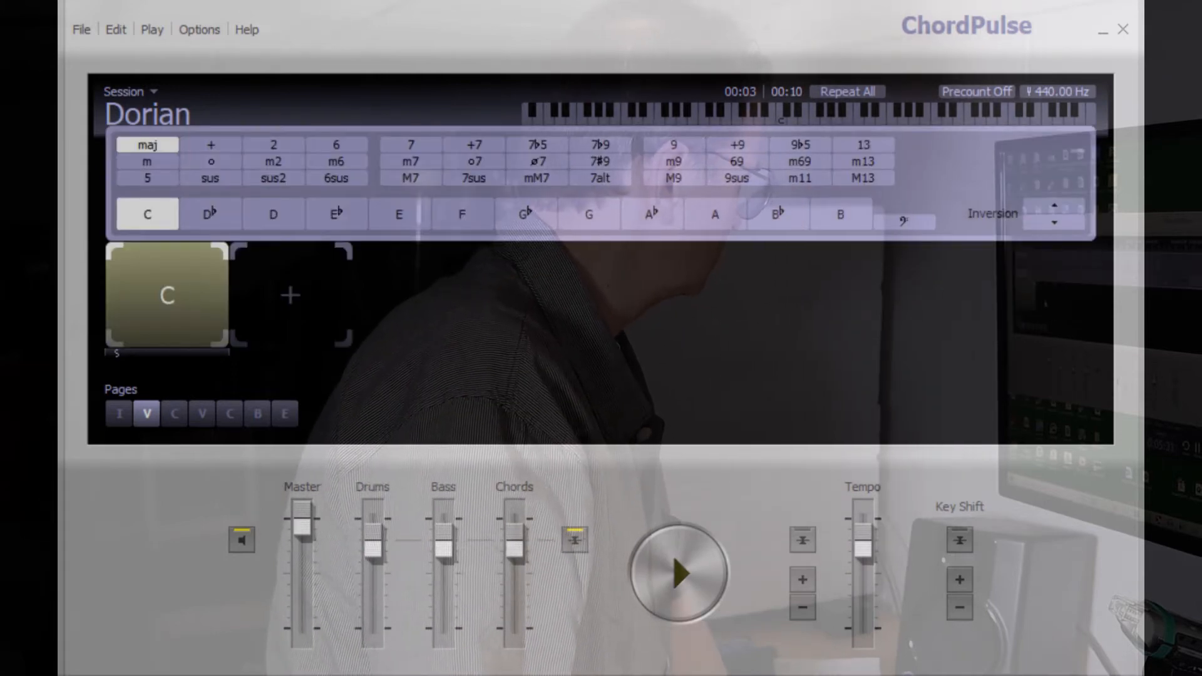
pyautogui.click(285, 297)
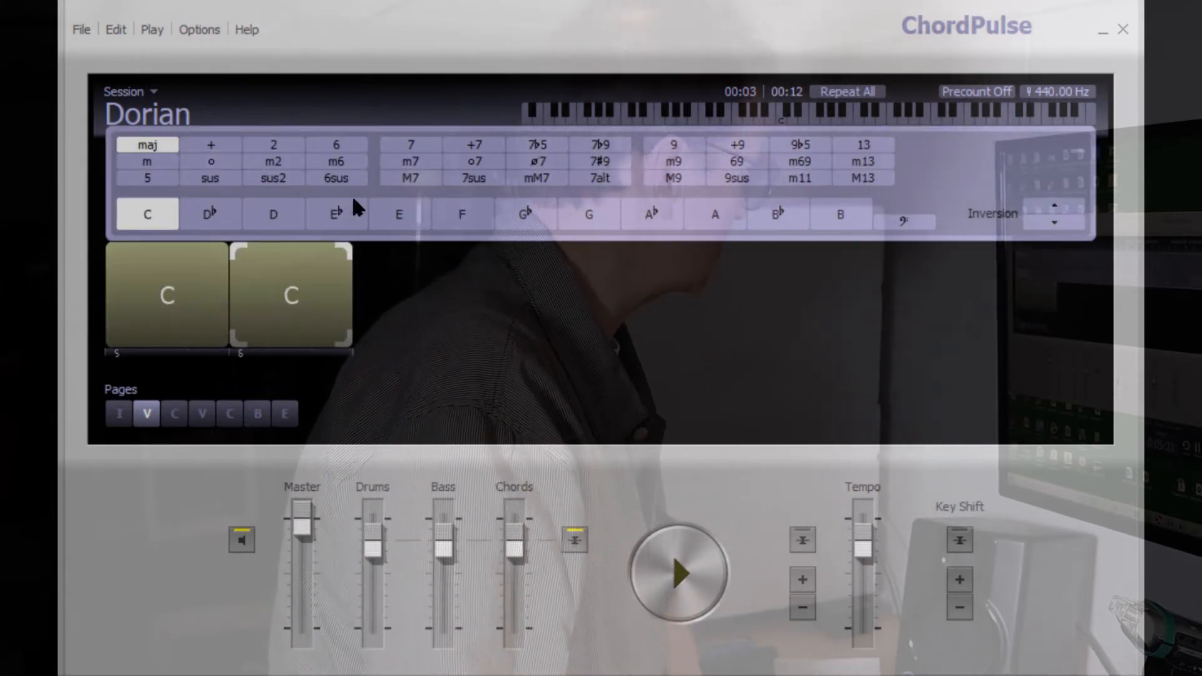
pyautogui.click(590, 219)
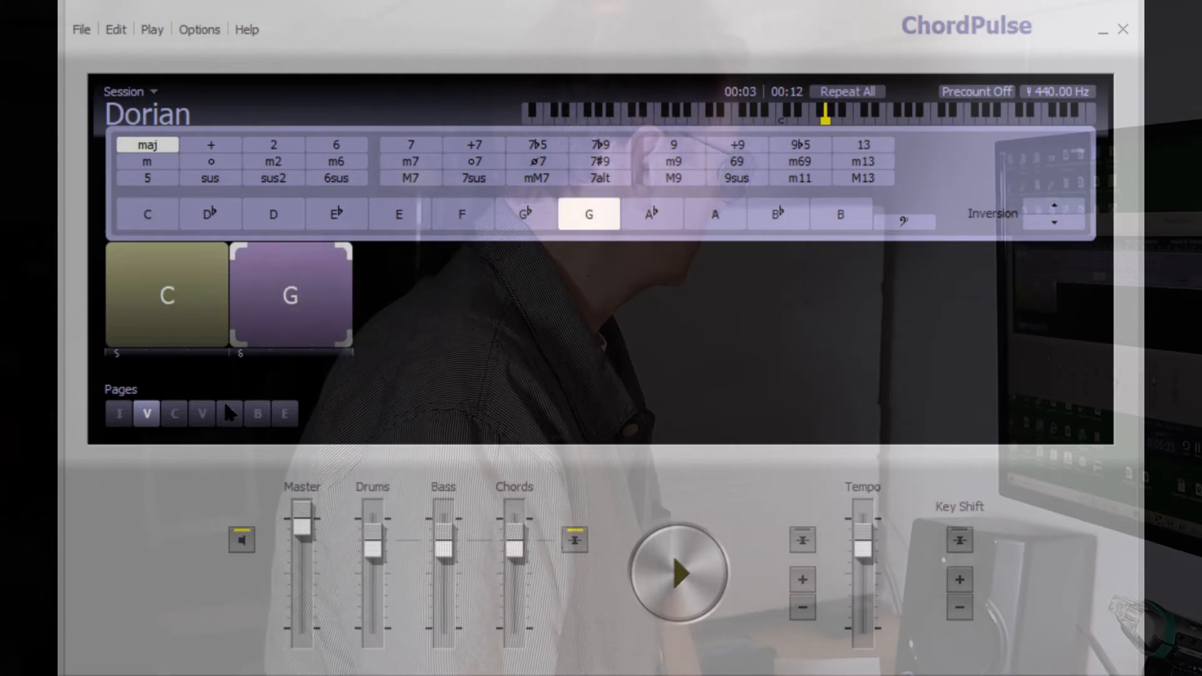
pyautogui.click(658, 574)
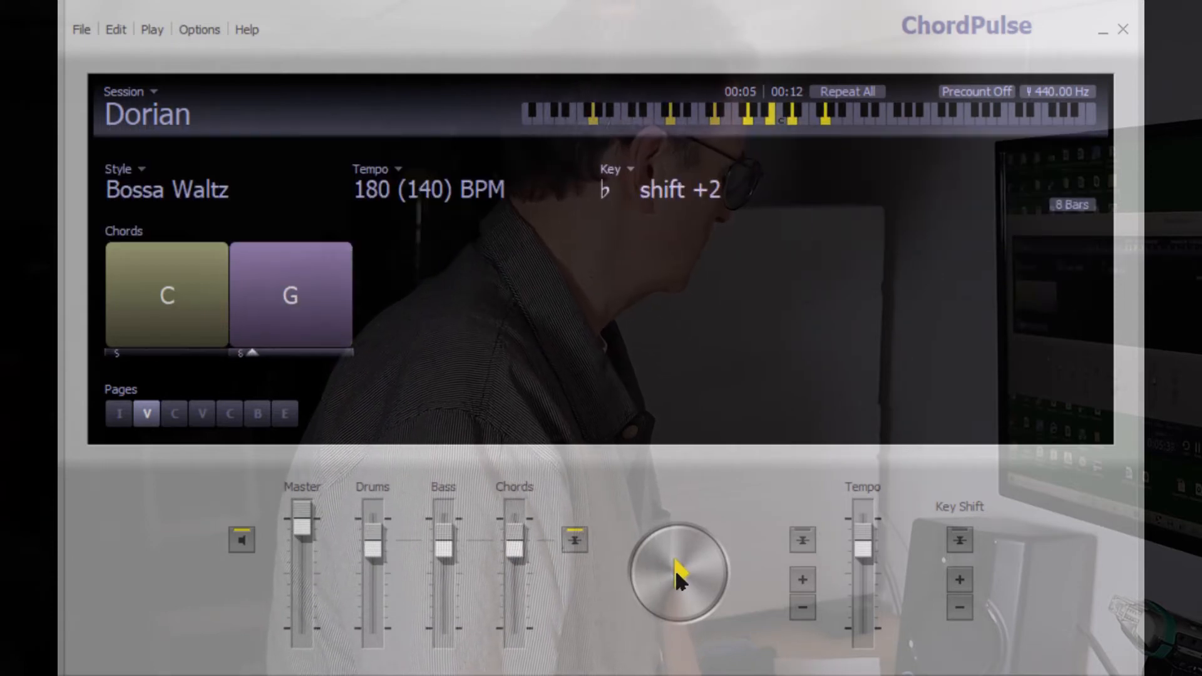
pyautogui.click(679, 574)
# Extend the verse page with the chords C, F, C, G, F and C, and play the verse
pyautogui.click(397, 291)
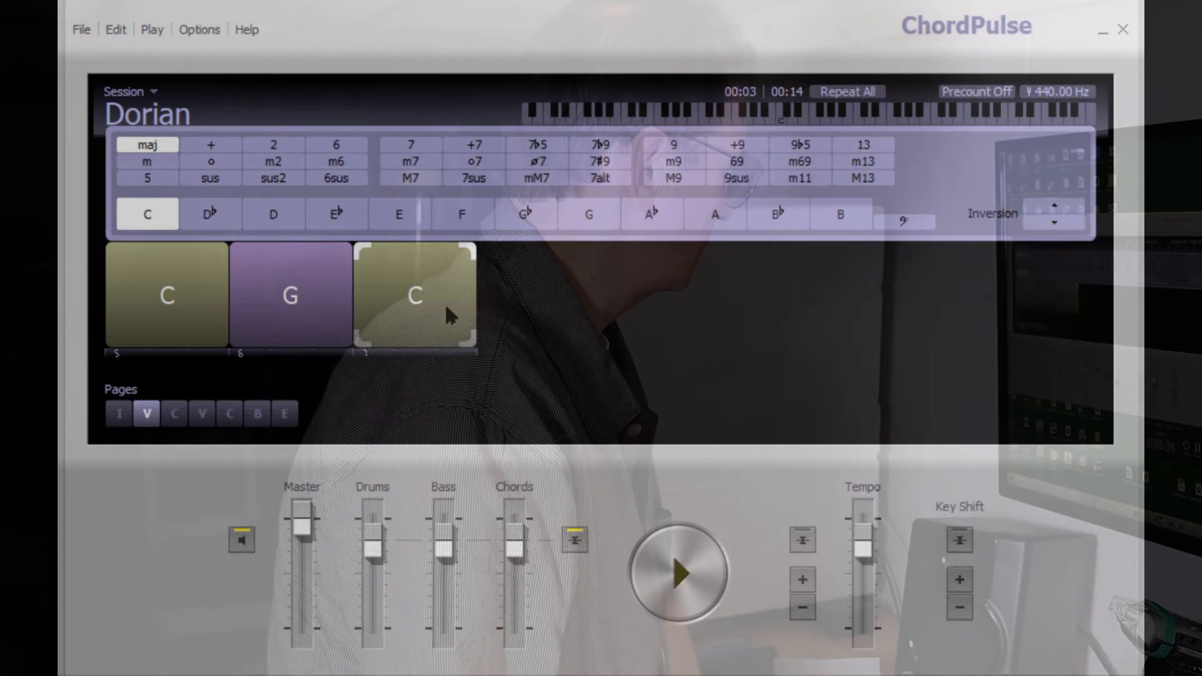
pyautogui.click(537, 302)
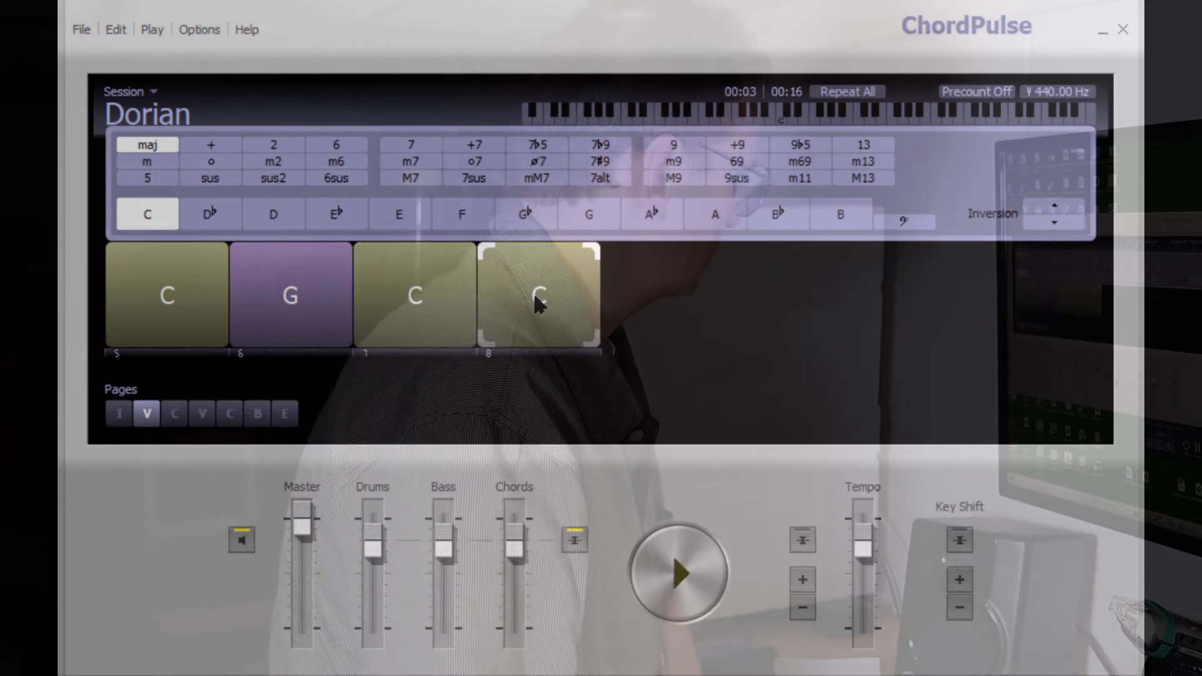
pyautogui.click(465, 214)
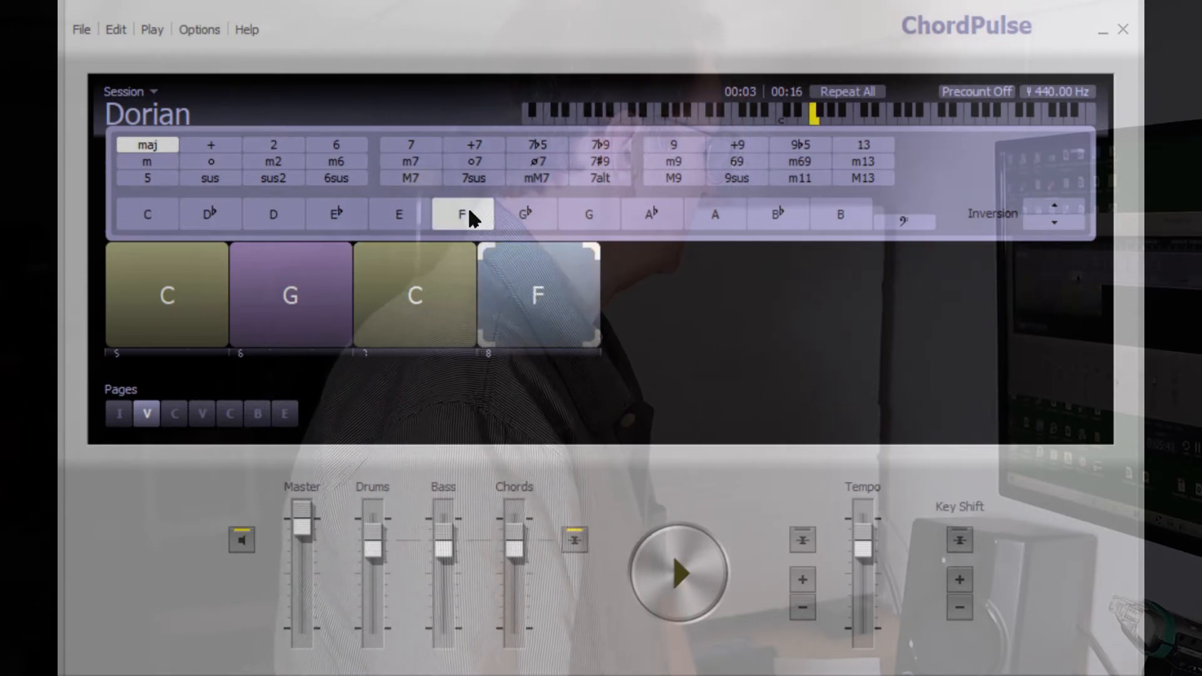
pyautogui.click(658, 307)
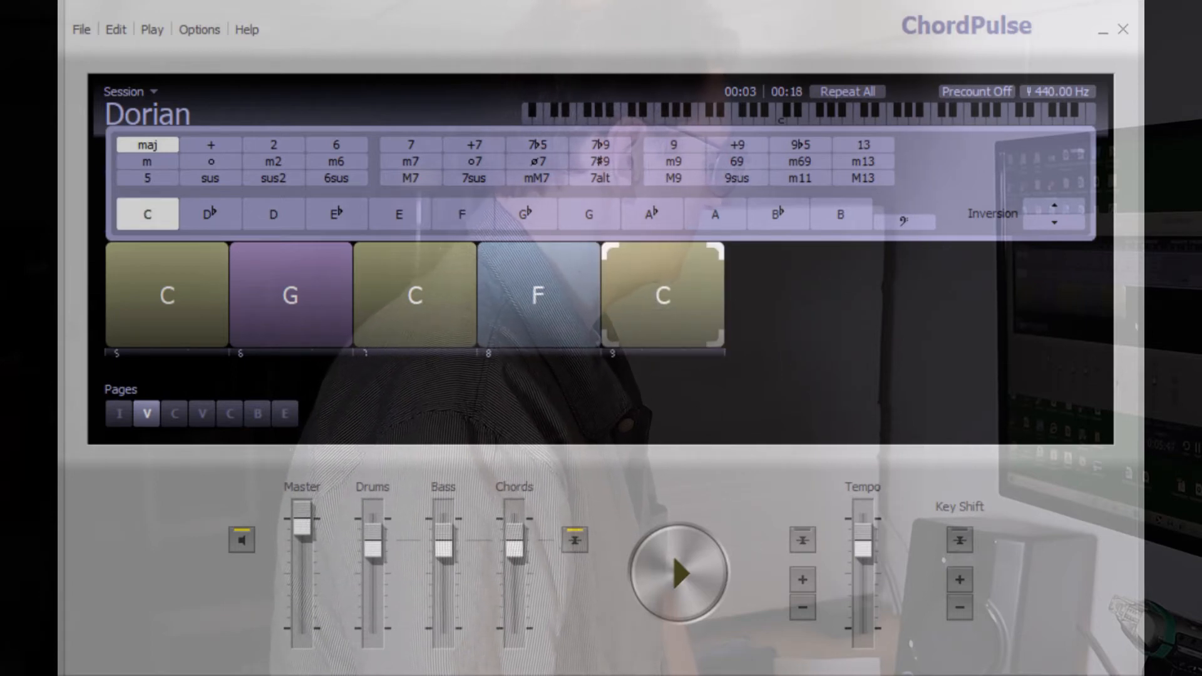
pyautogui.click(786, 294)
pyautogui.click(589, 216)
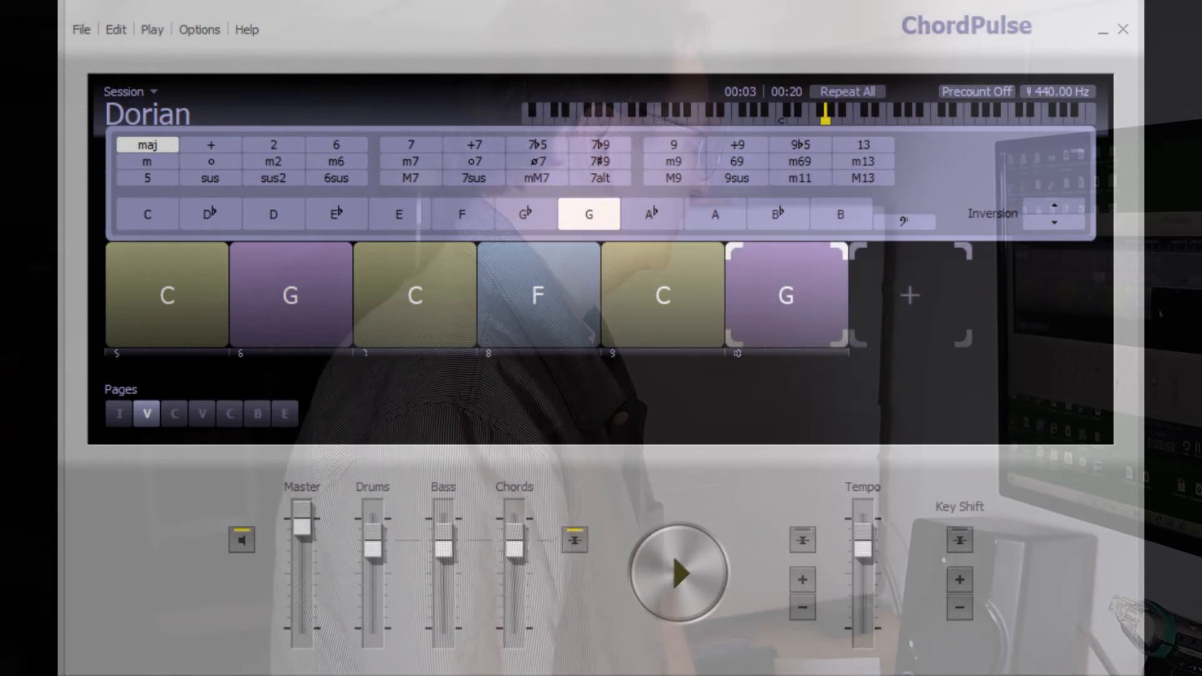
pyautogui.click(883, 302)
pyautogui.click(482, 216)
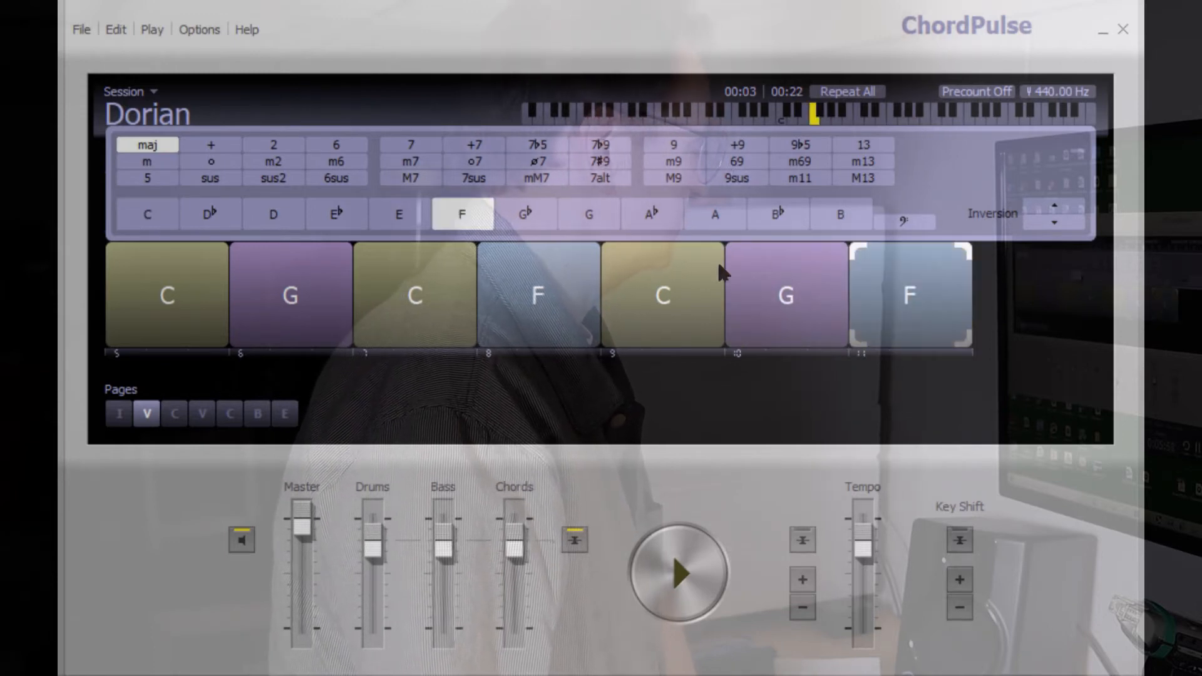
pyautogui.click(978, 296)
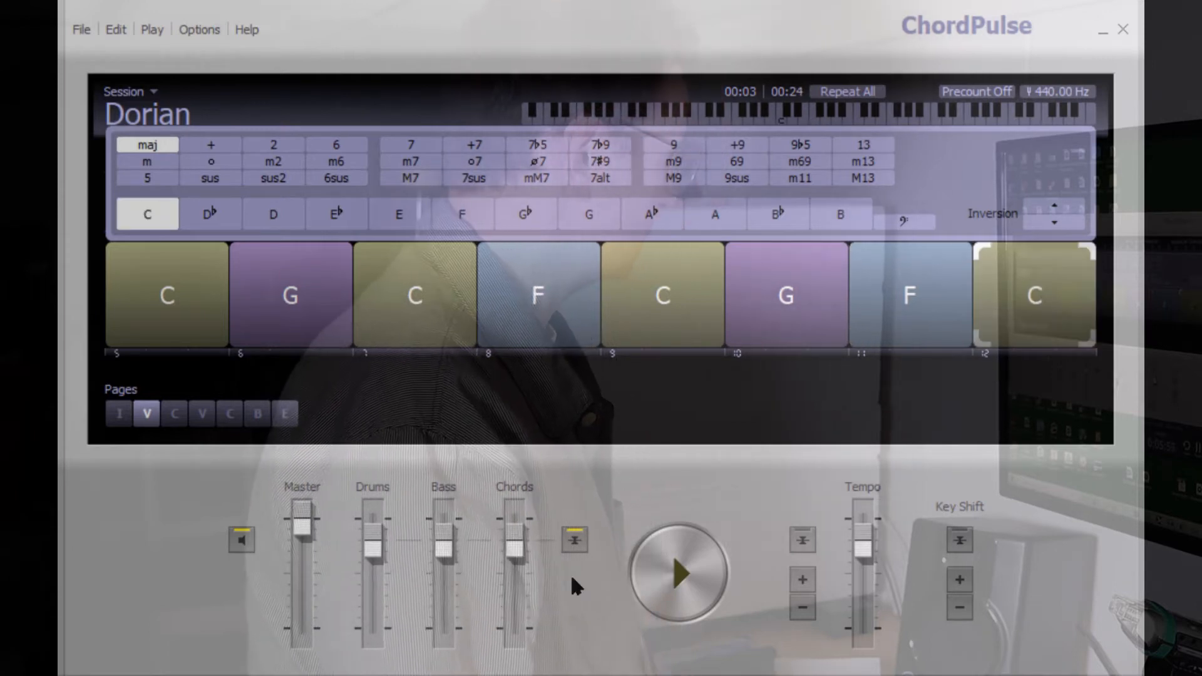
pyautogui.click(695, 585)
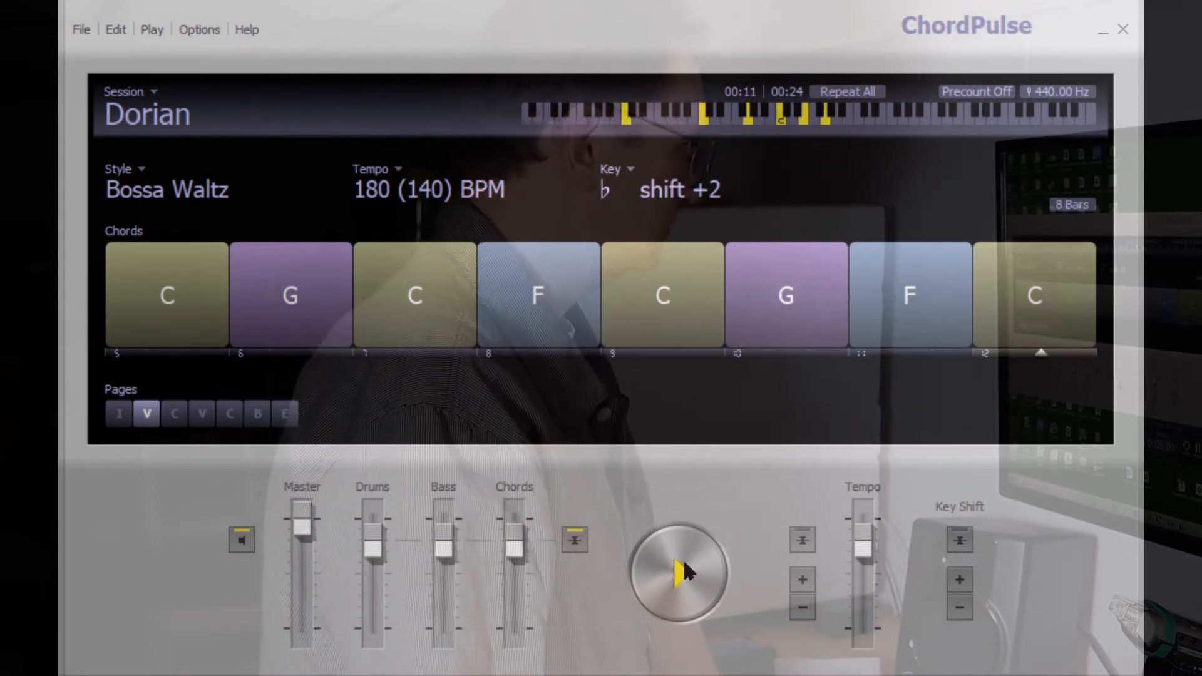
pyautogui.click(685, 555)
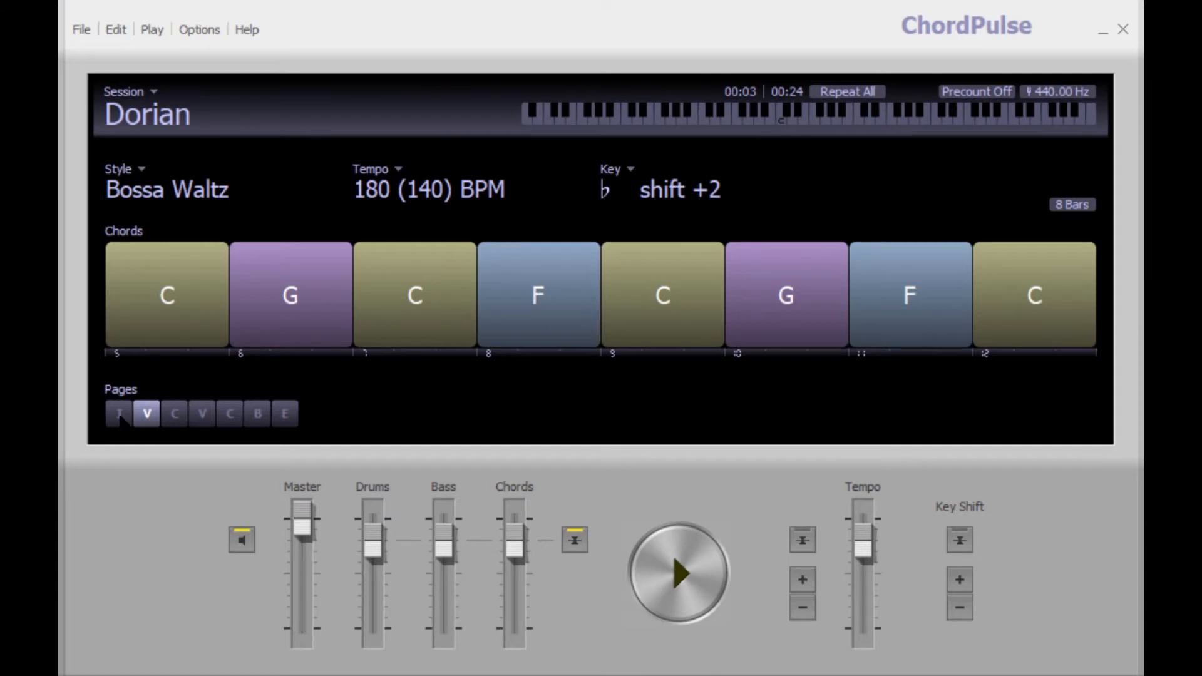
# Look through the section pages to compare the two verses and the chorus, and play the first verse
pyautogui.click(120, 414)
pyautogui.click(150, 415)
pyautogui.click(175, 415)
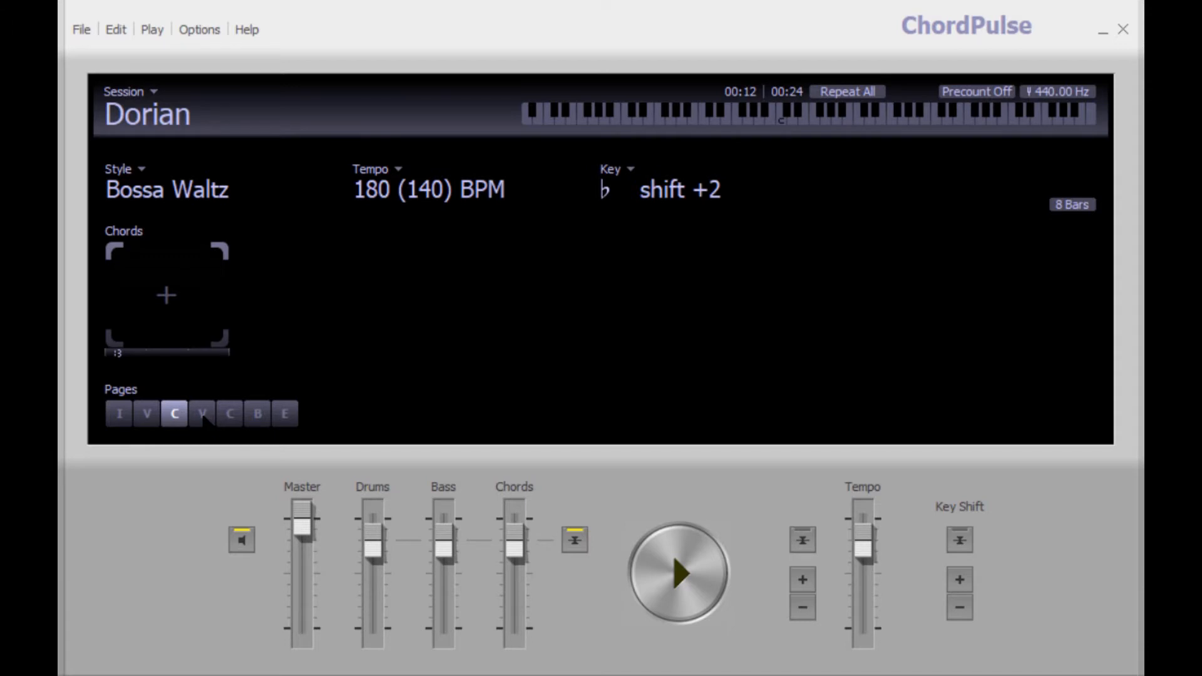
pyautogui.click(203, 415)
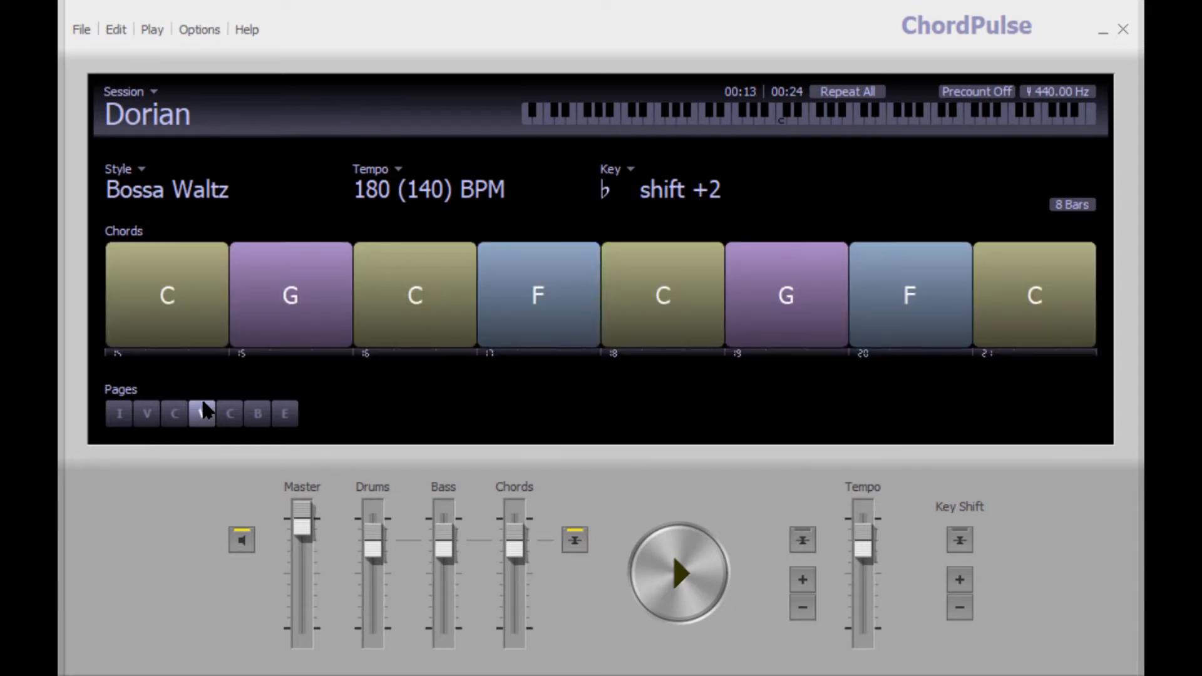
pyautogui.click(278, 416)
pyautogui.click(170, 415)
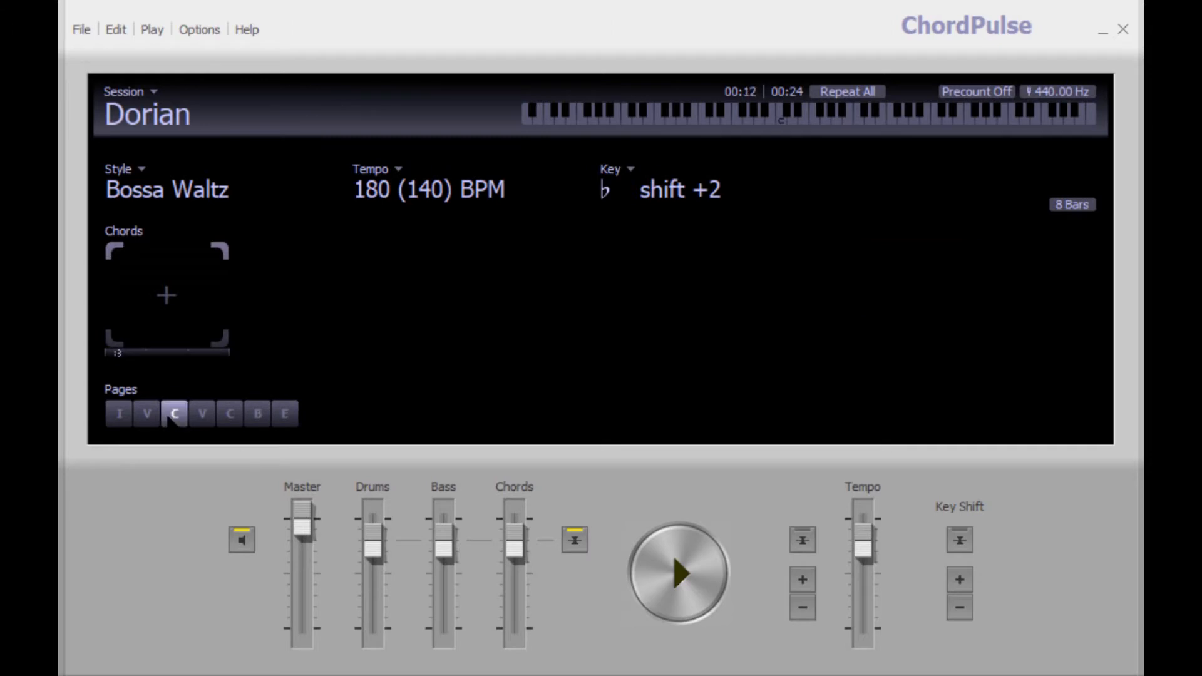
pyautogui.click(148, 416)
pyautogui.click(176, 416)
pyautogui.click(149, 414)
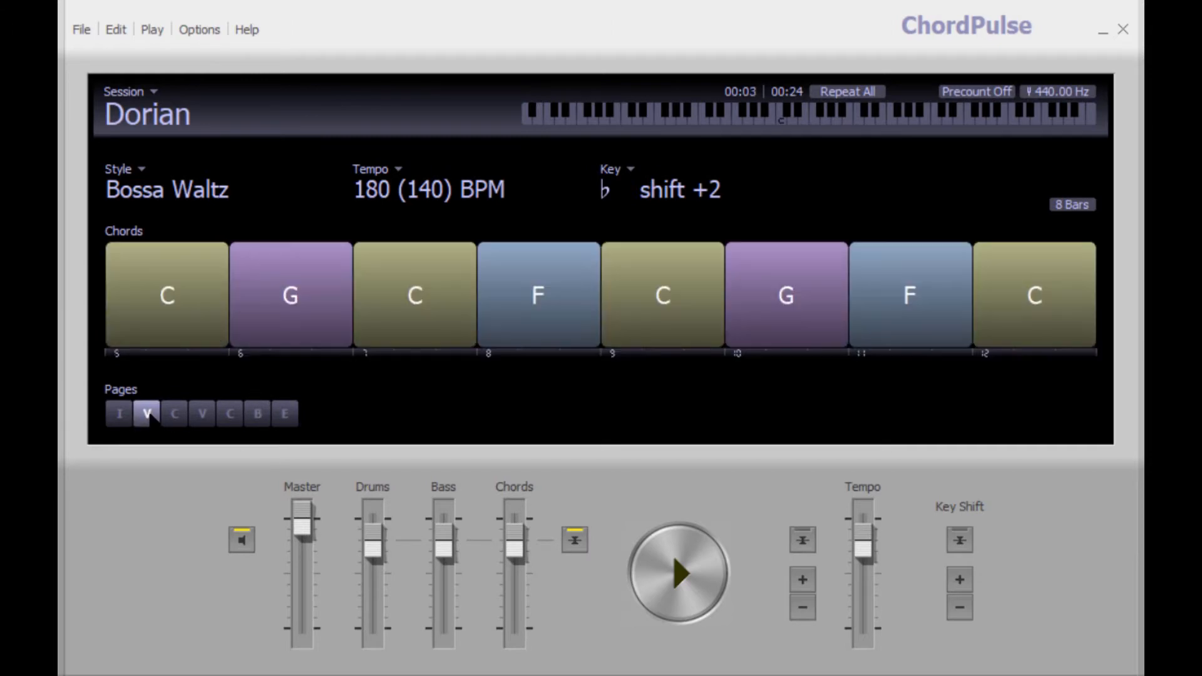
pyautogui.click(676, 570)
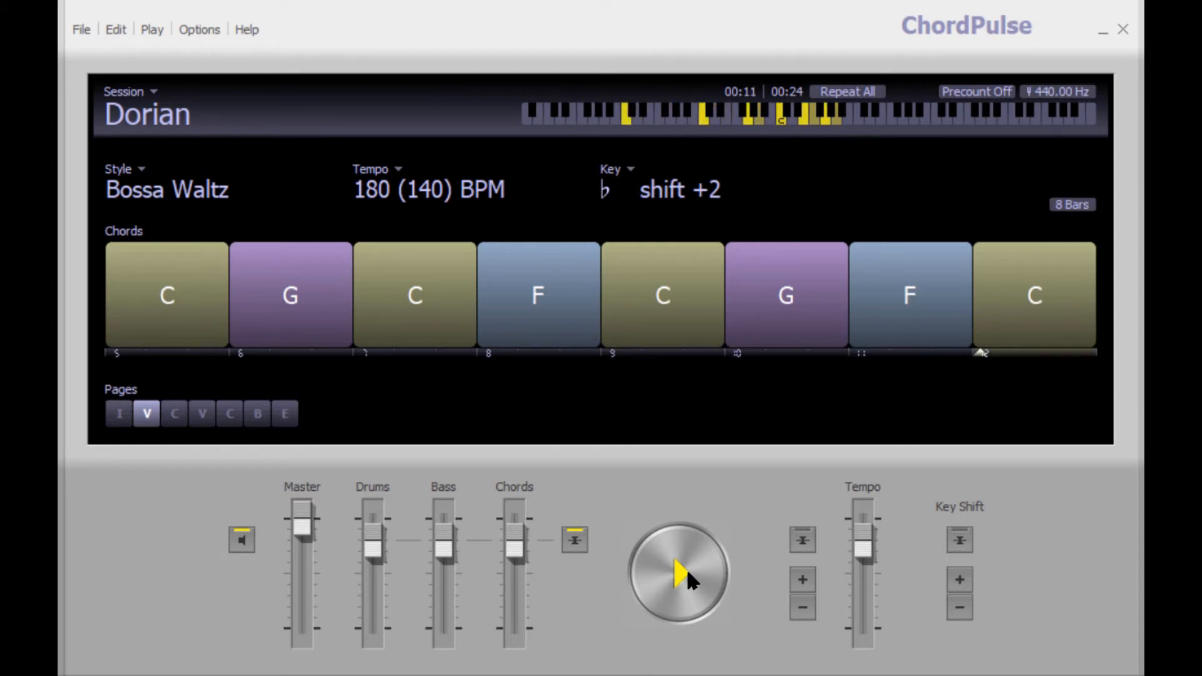
pyautogui.click(687, 572)
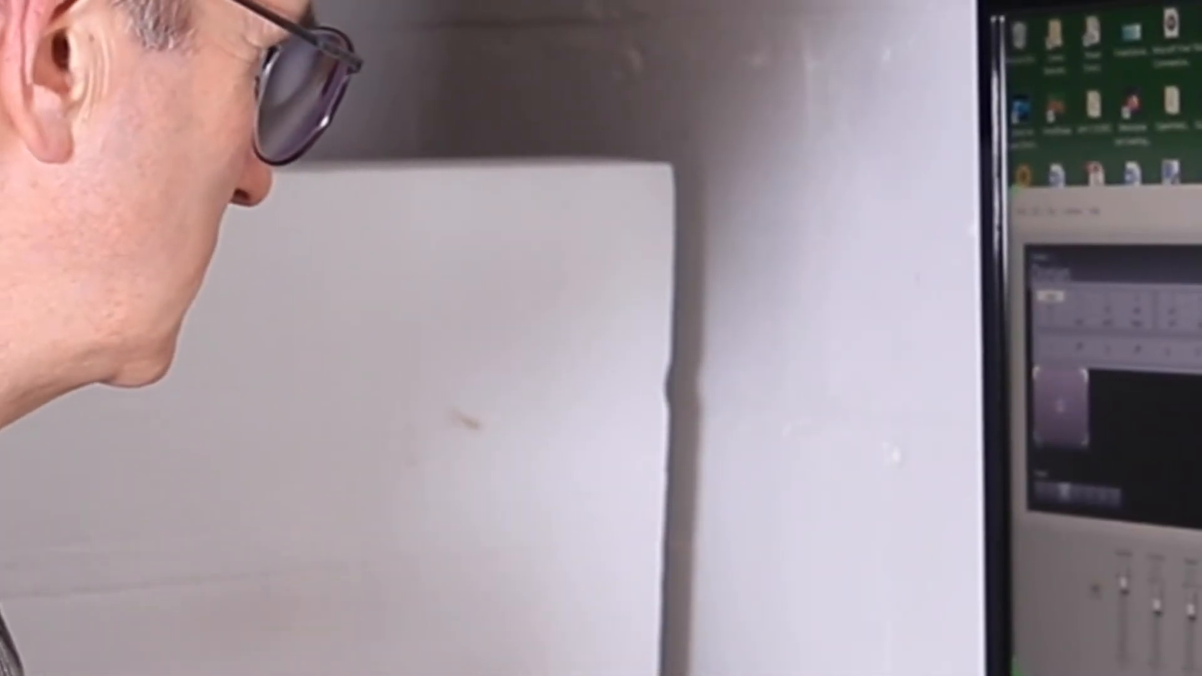
# Fill the first chorus page with the chords D, C, C, C, D and C, and play it
pyautogui.click(588, 216)
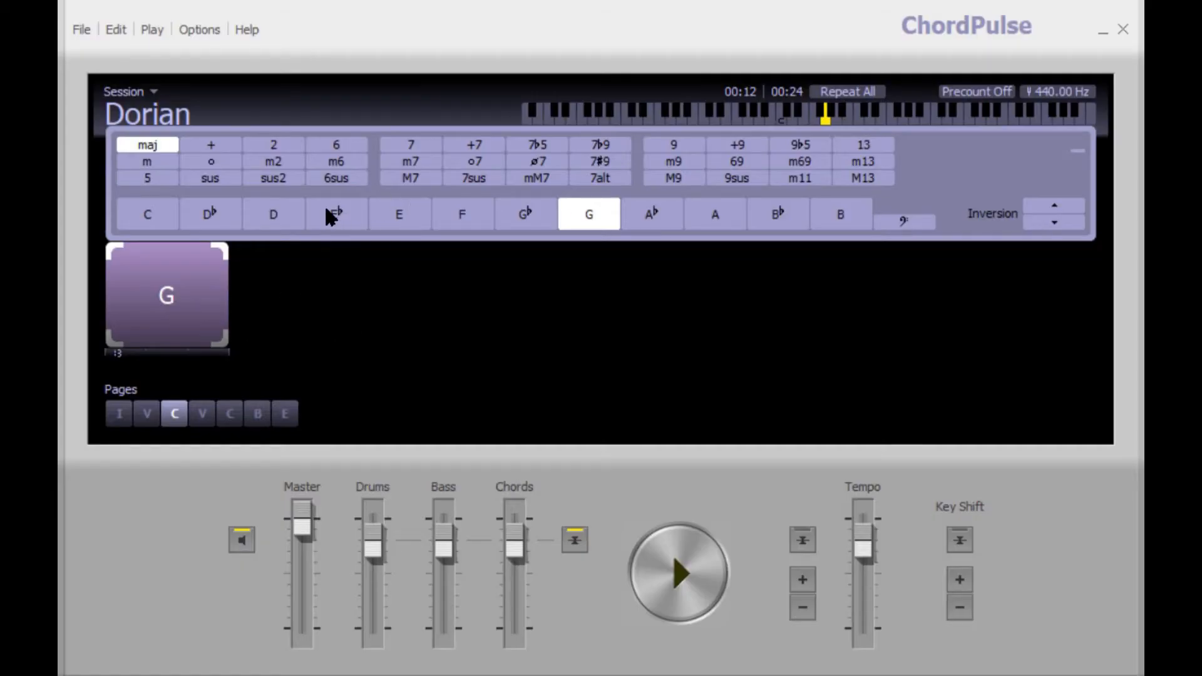
pyautogui.click(276, 205)
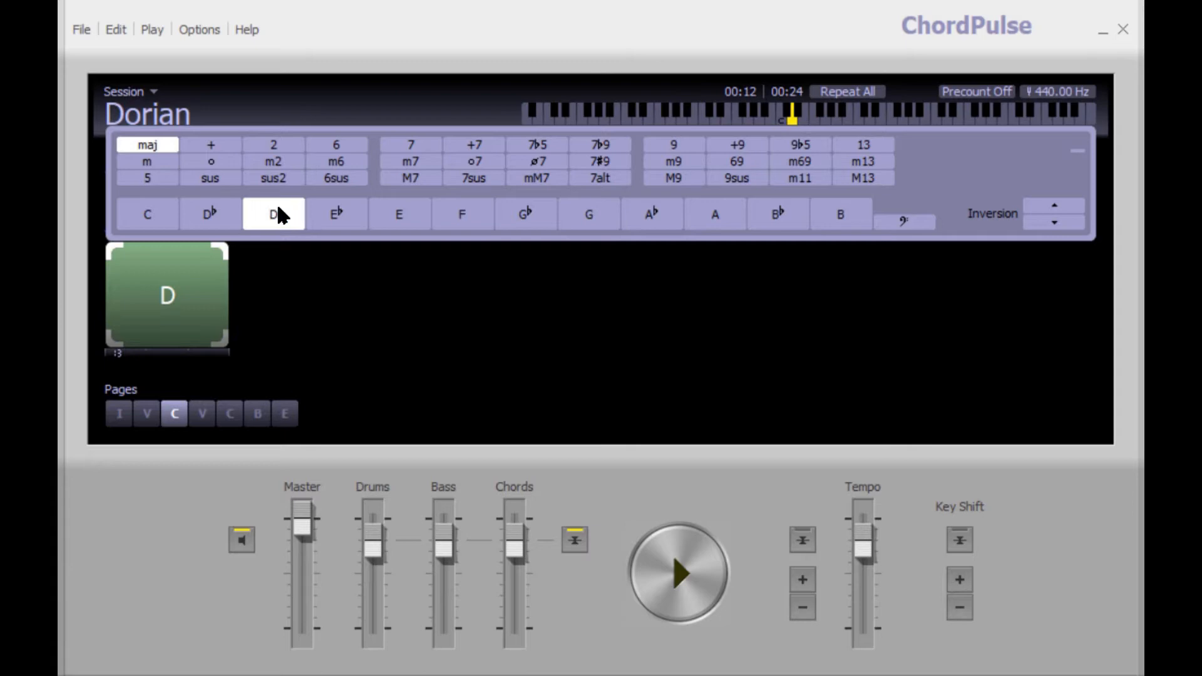
pyautogui.click(278, 294)
pyautogui.click(415, 294)
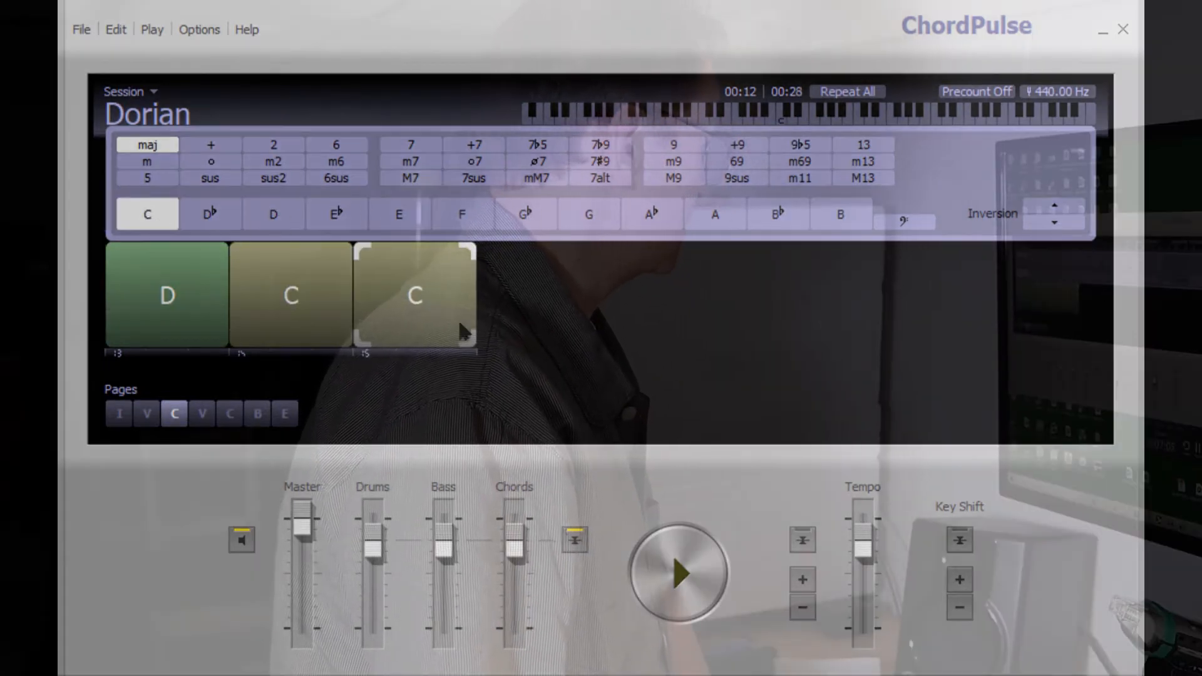
pyautogui.click(537, 295)
pyautogui.click(648, 284)
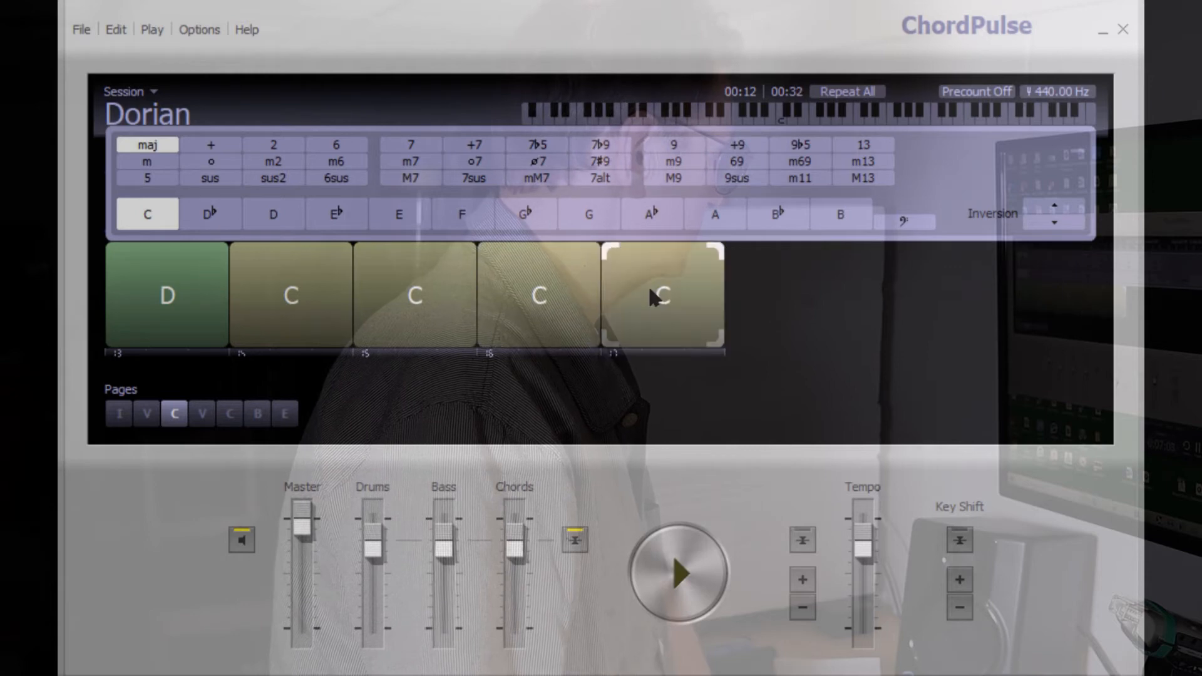
pyautogui.click(288, 217)
pyautogui.click(787, 297)
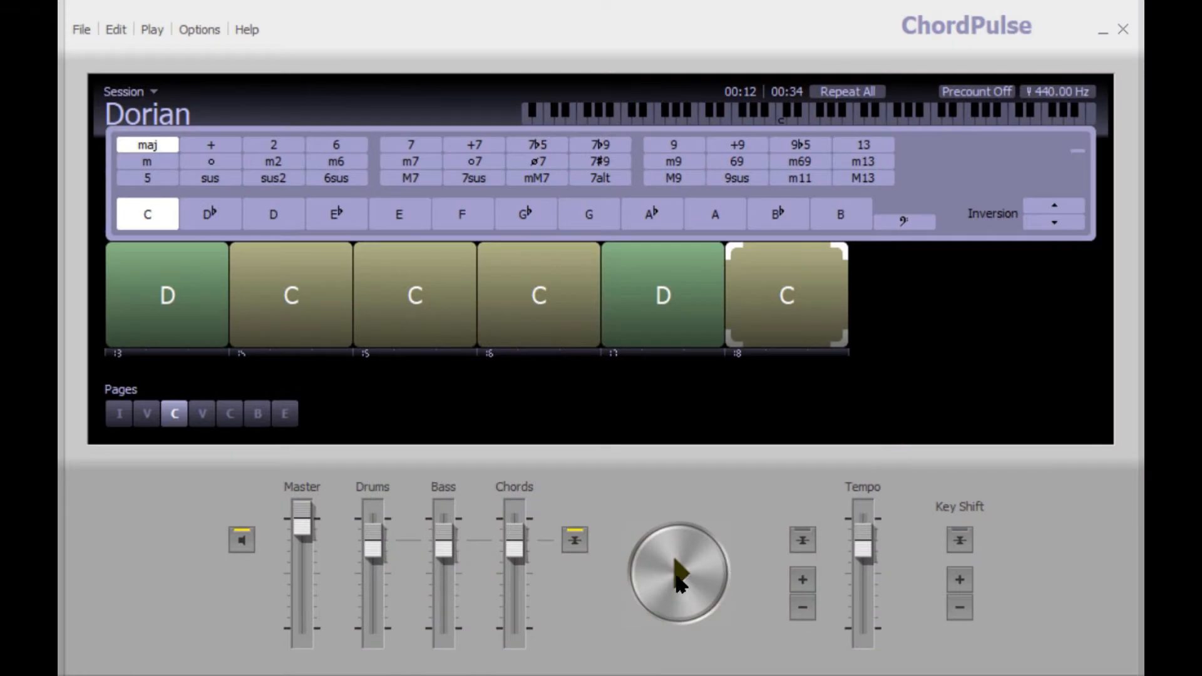
pyautogui.click(679, 581)
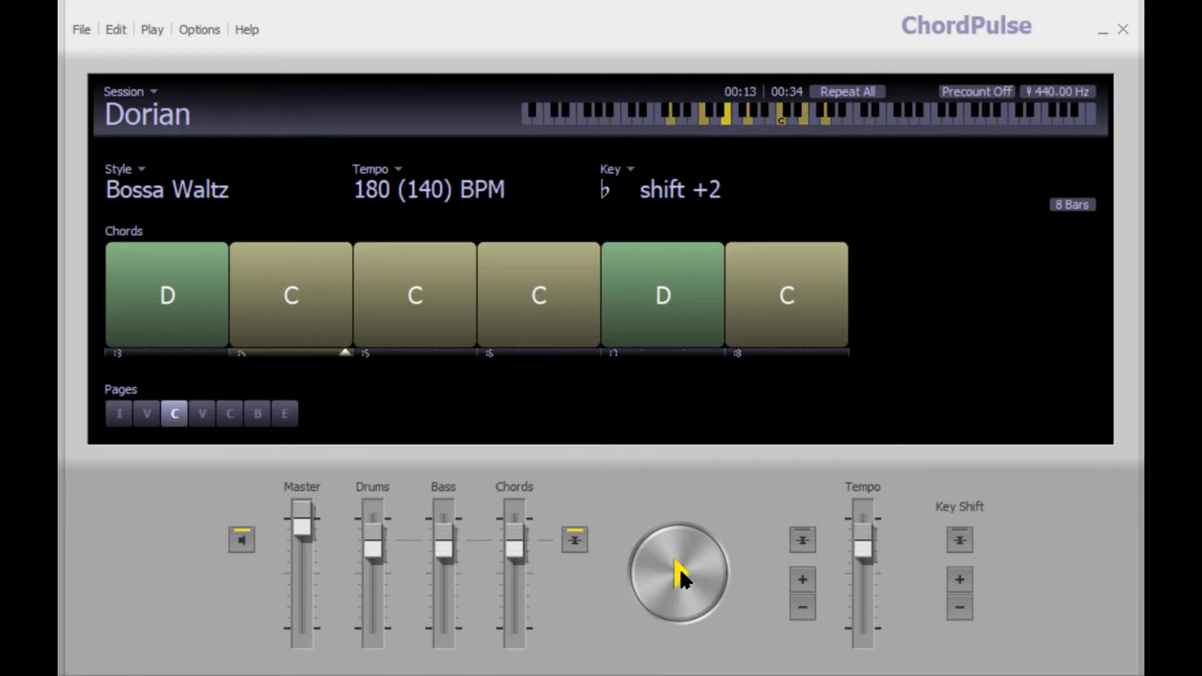
# Change the second chord of the first chorus page to G and play the chorus briefly
pyautogui.click(679, 581)
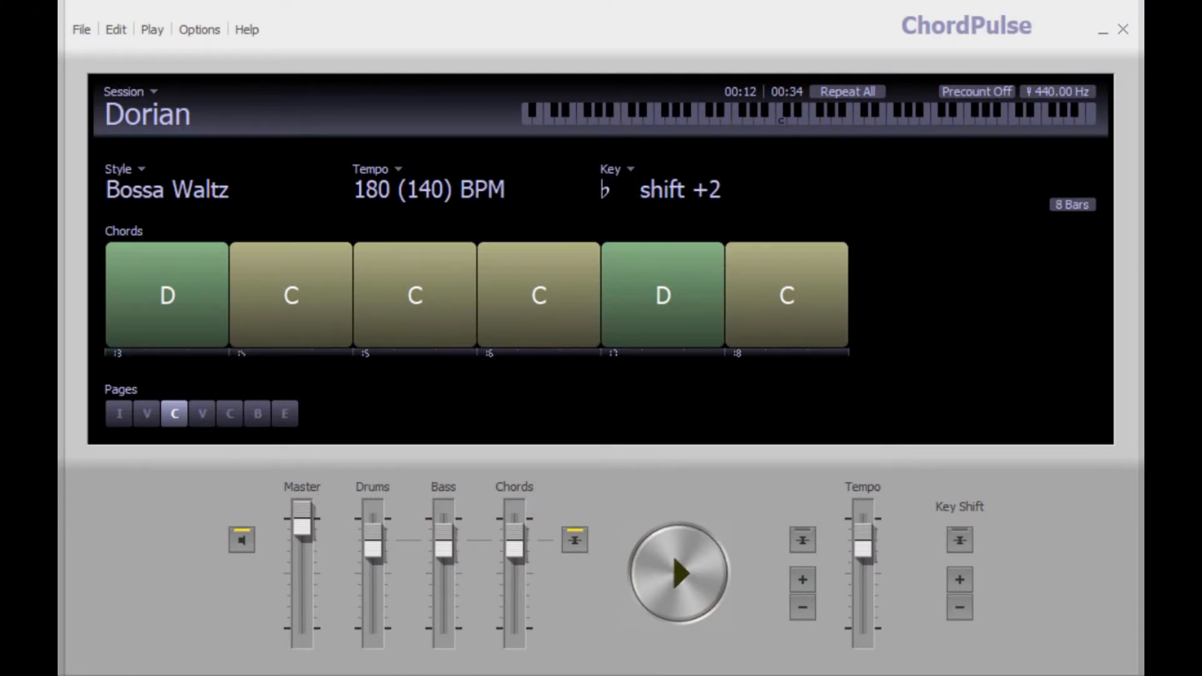
pyautogui.click(290, 295)
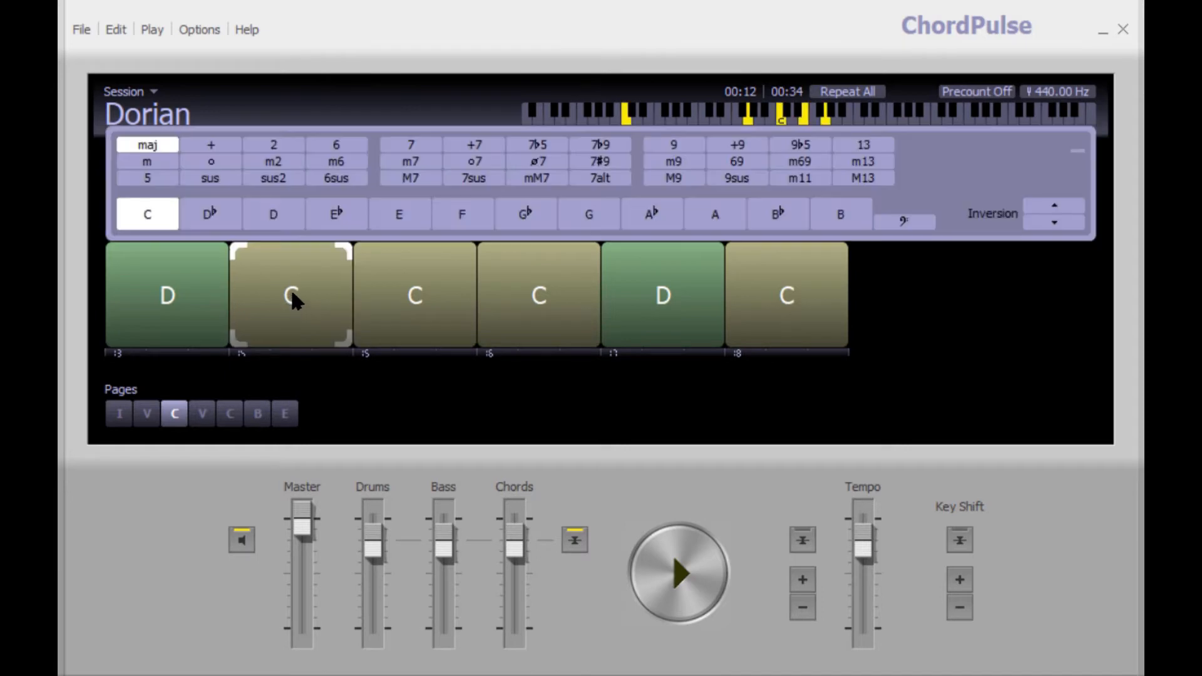
pyautogui.click(592, 220)
pyautogui.click(681, 574)
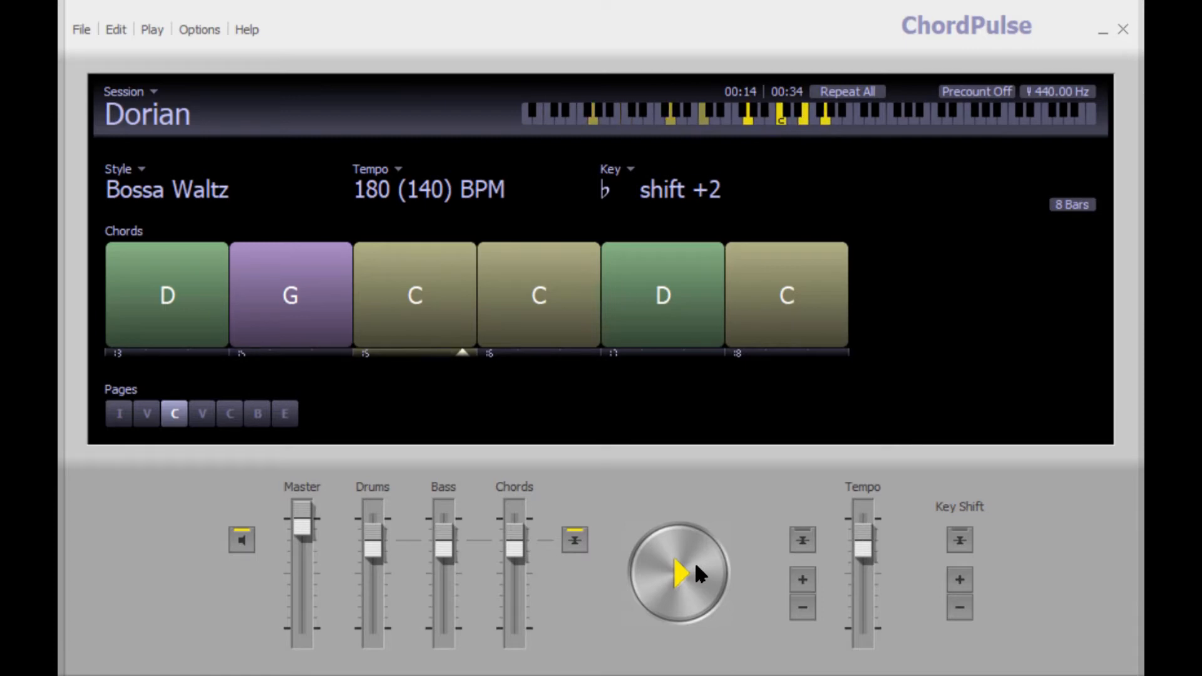
pyautogui.click(686, 573)
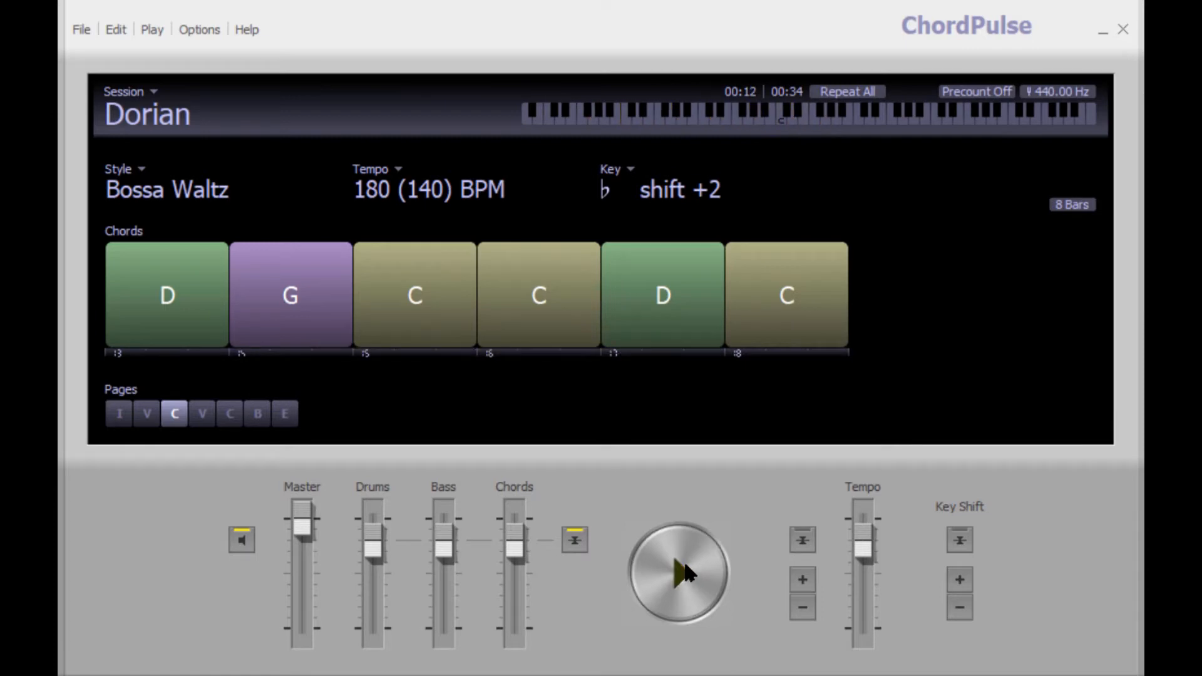
# Change the sixth chord of the first chorus page to G and append the chords D and C
pyautogui.click(777, 295)
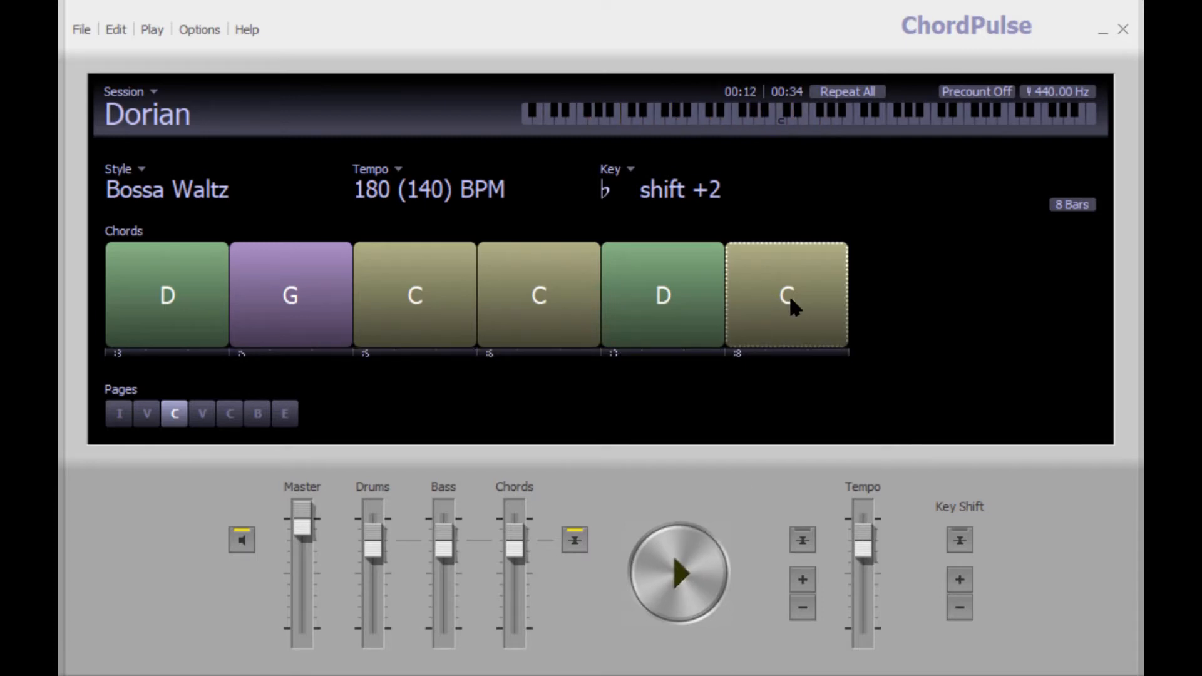
pyautogui.click(791, 300)
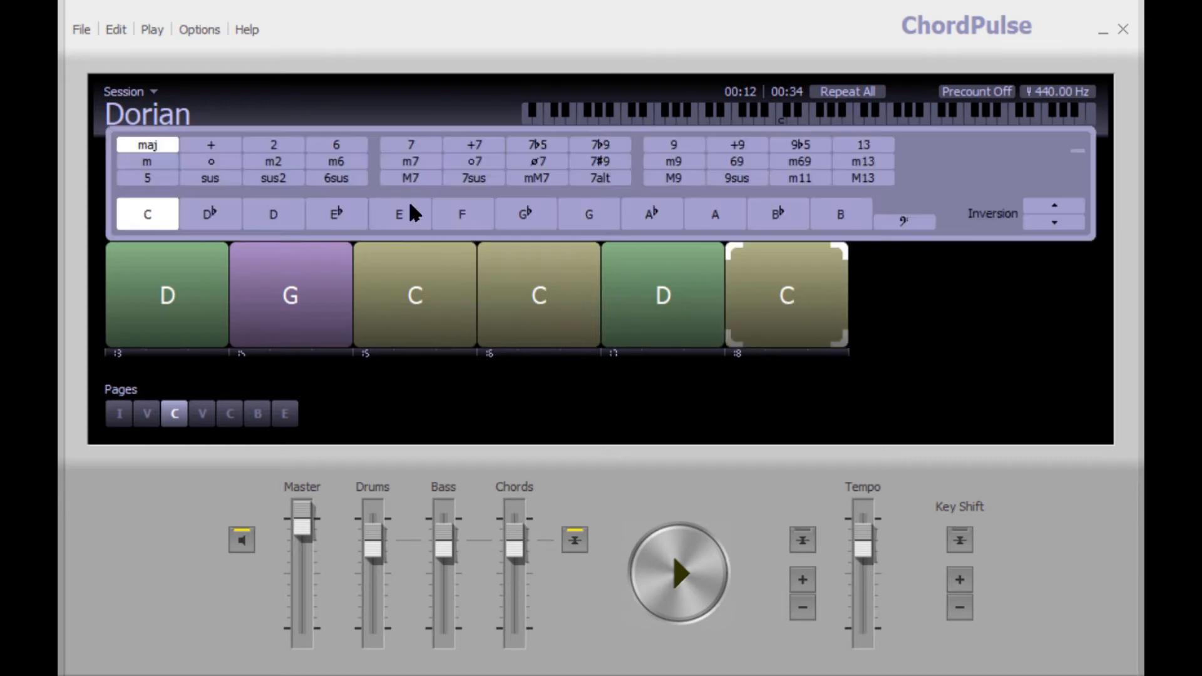
pyautogui.click(602, 222)
pyautogui.moveTo(911, 296)
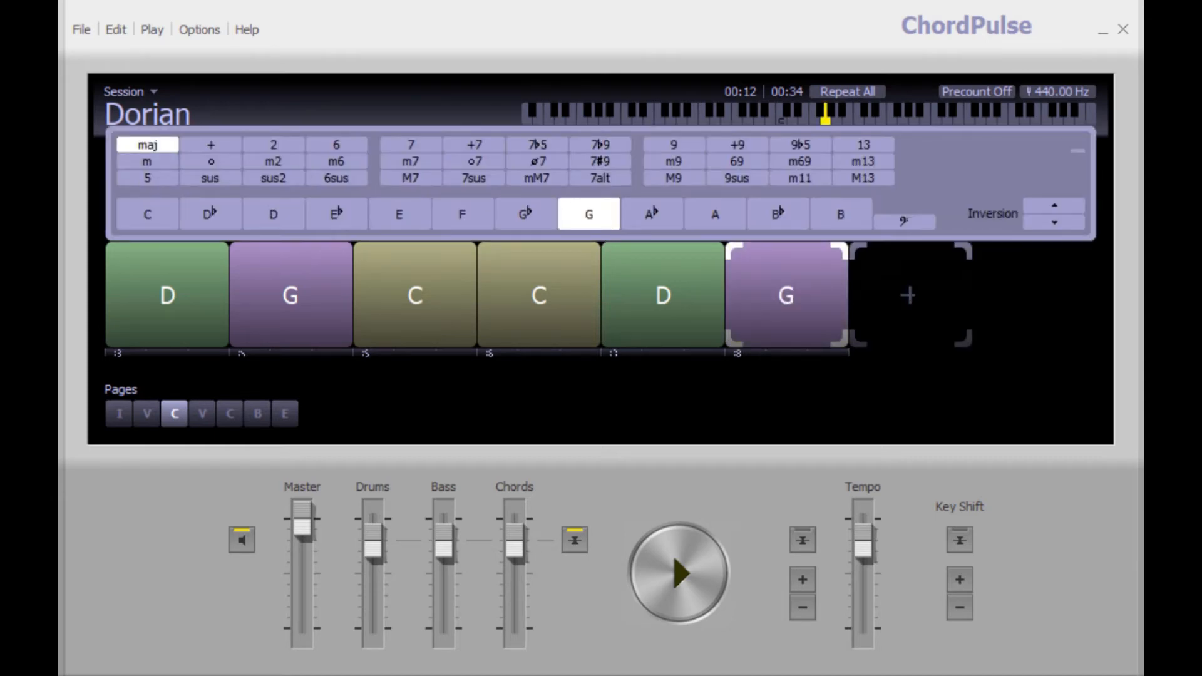
pyautogui.click(913, 292)
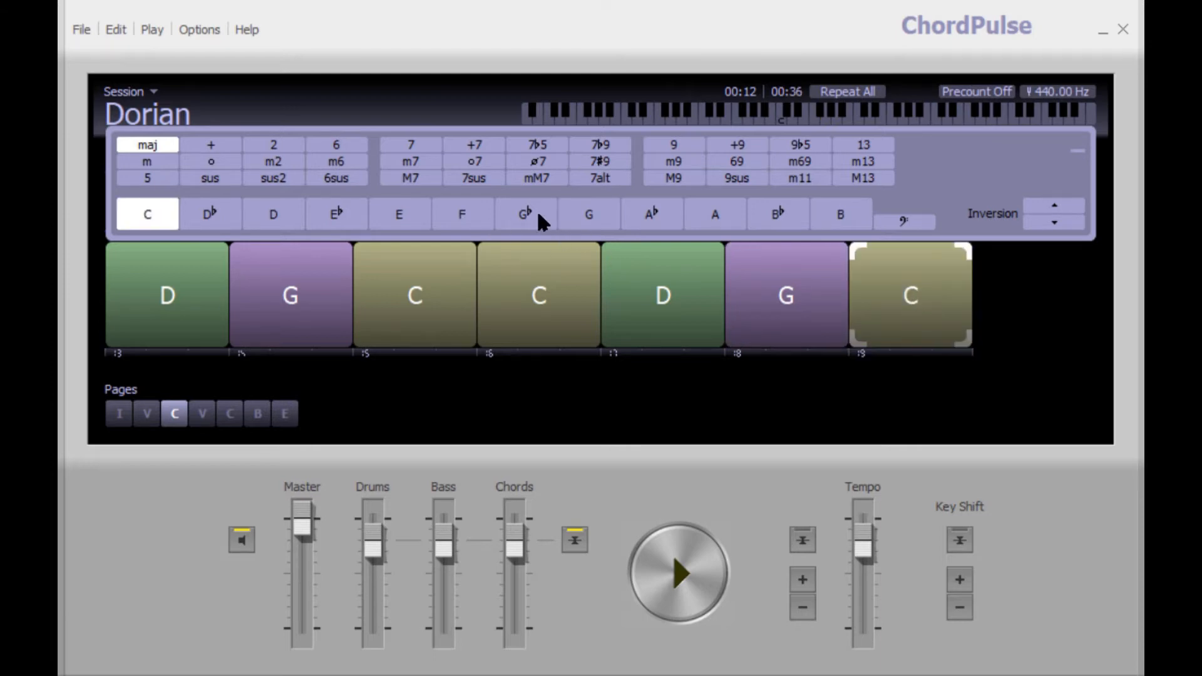
pyautogui.click(285, 211)
pyautogui.click(1033, 296)
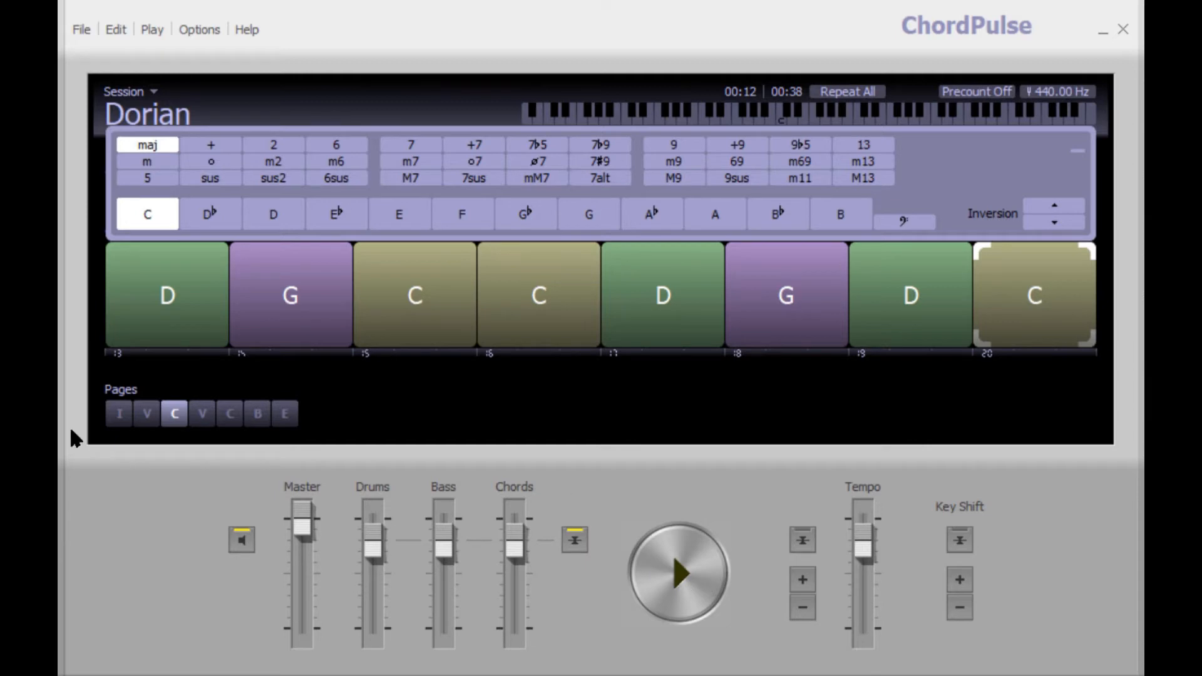
# Play the session from the intro page through to the second chorus
pyautogui.click(119, 414)
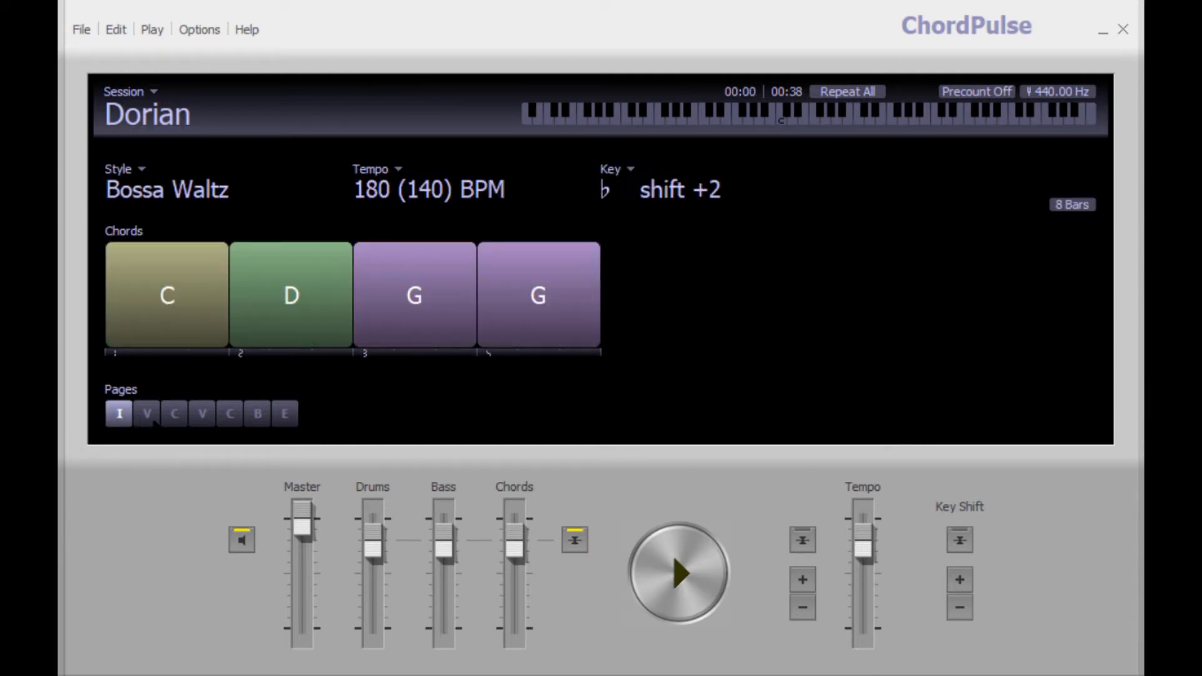
pyautogui.click(697, 575)
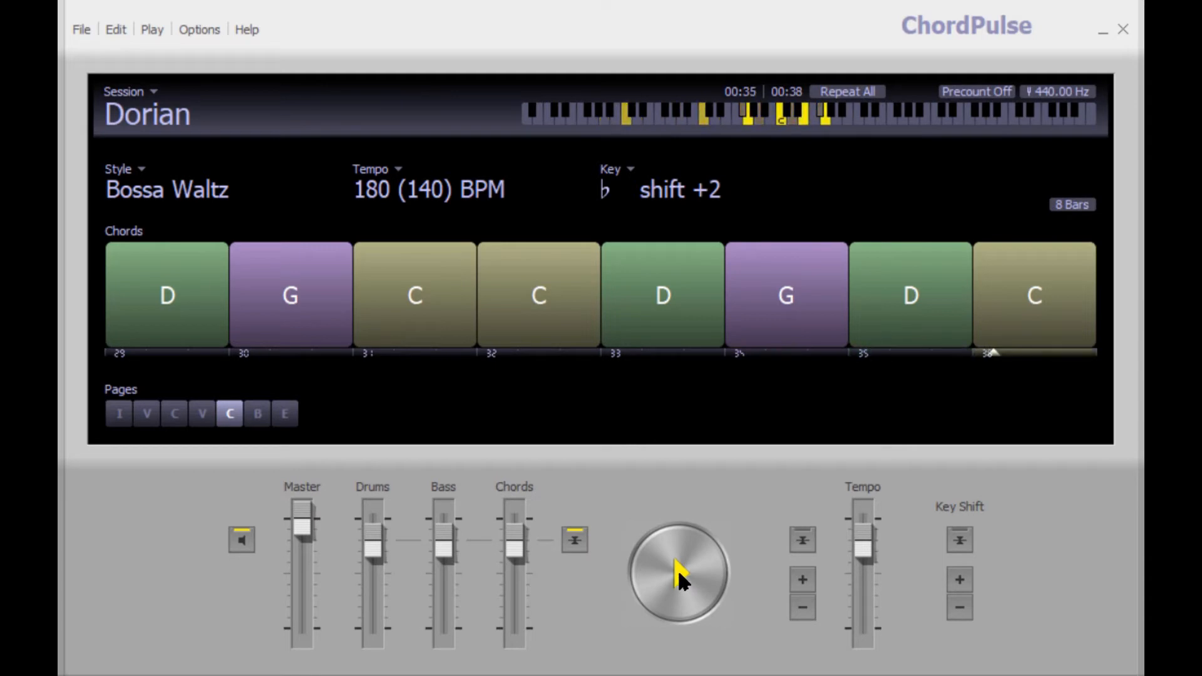
pyautogui.click(680, 576)
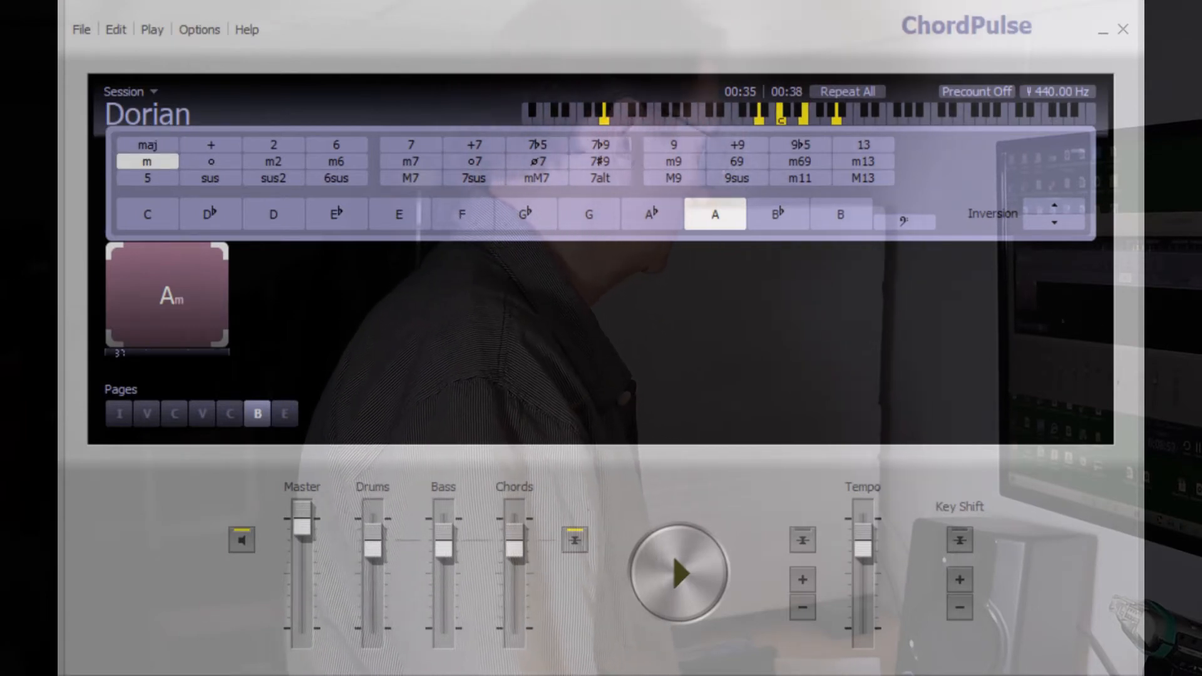
# Add an E chord with an A♭ bass note after the Am chord on the bridge page
pyautogui.click(336, 298)
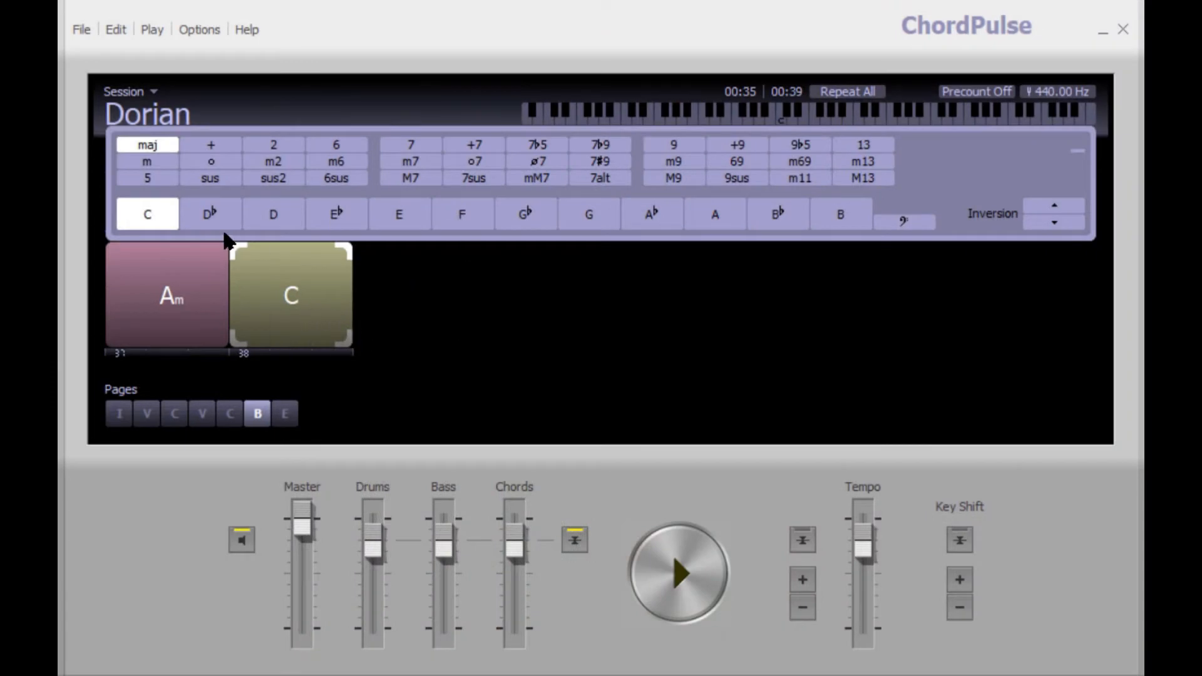
pyautogui.click(404, 223)
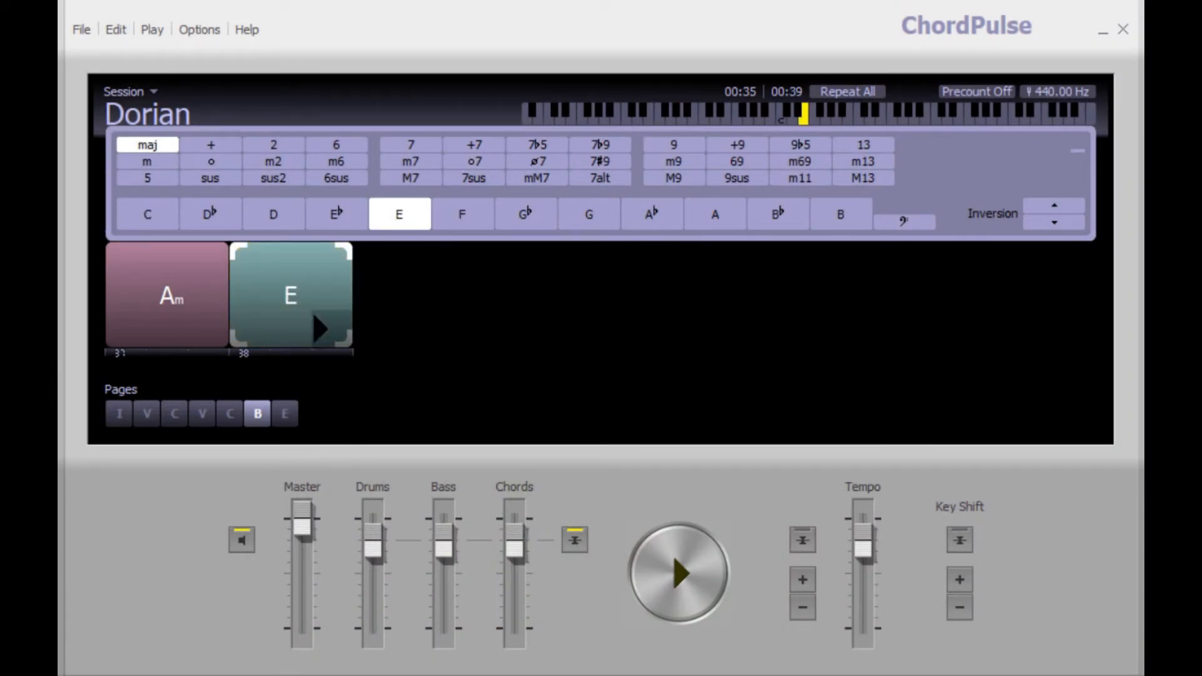
pyautogui.click(912, 225)
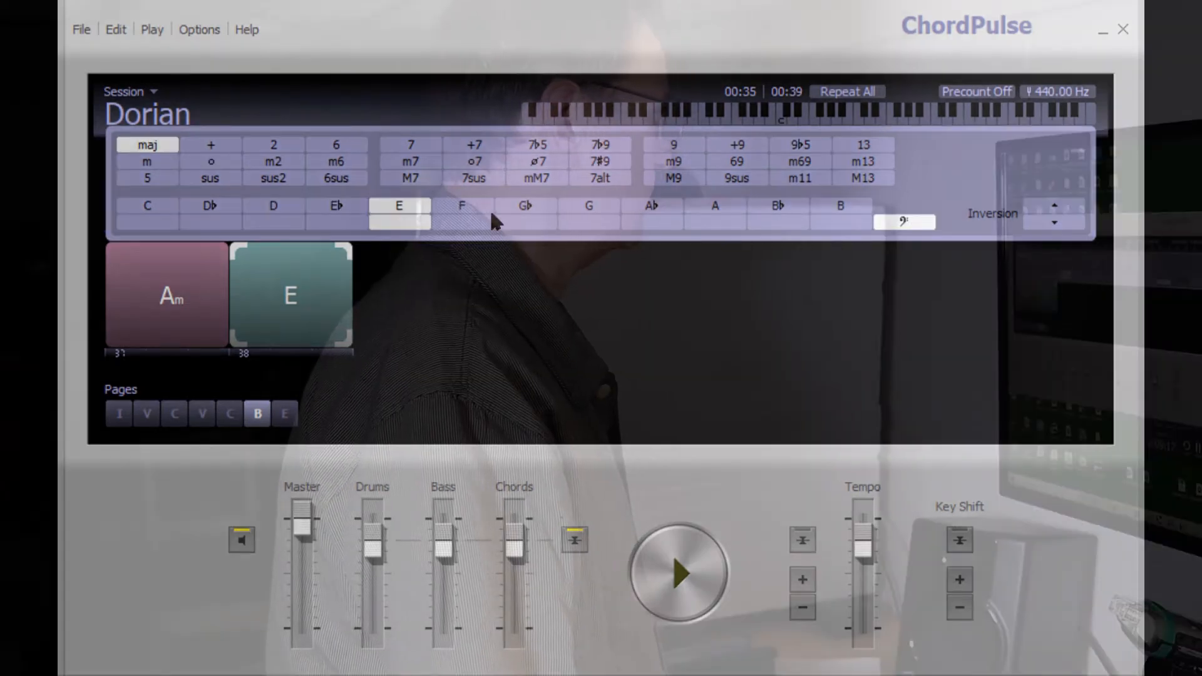
pyautogui.click(668, 223)
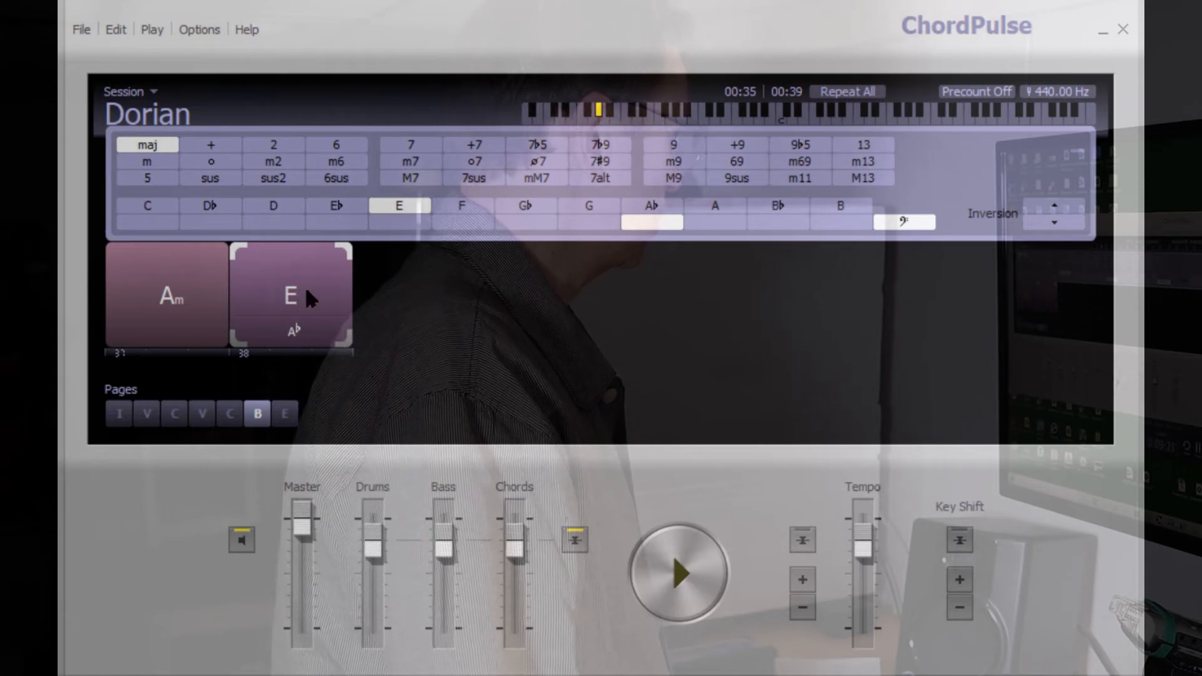
# Lengthen the bridge's Am and E over A♭ chords to two bars each, playing the bridge in between
pyautogui.moveTo(229, 300); pyautogui.dragTo(362, 304)
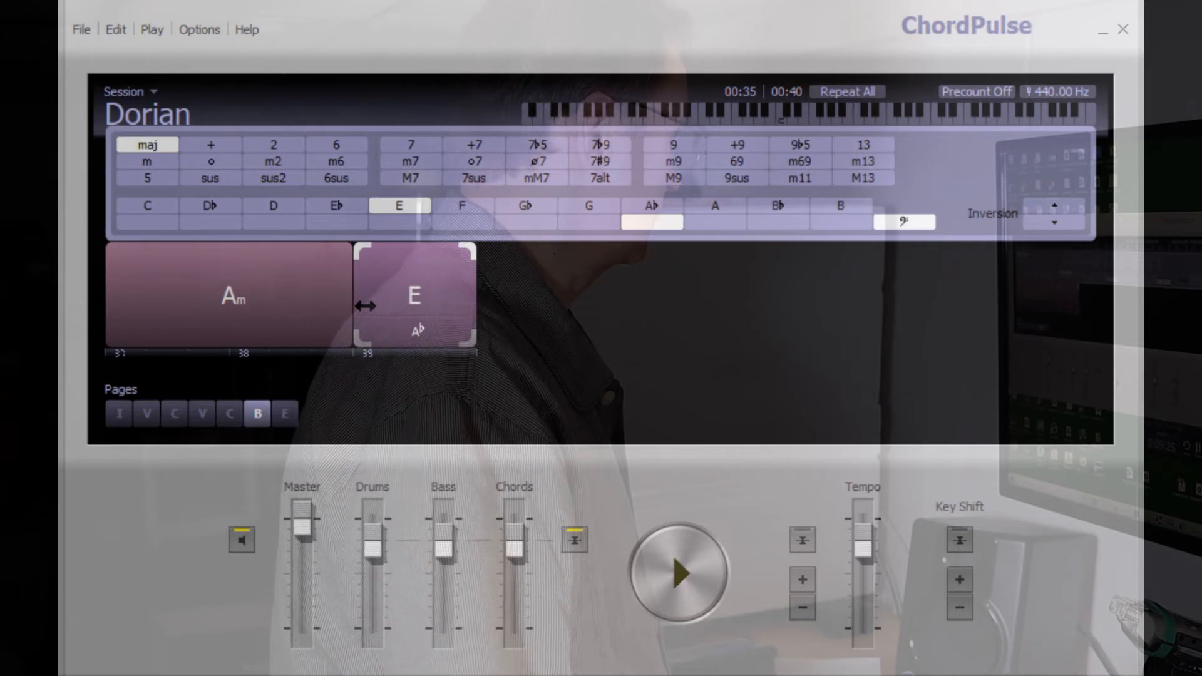
pyautogui.click(689, 575)
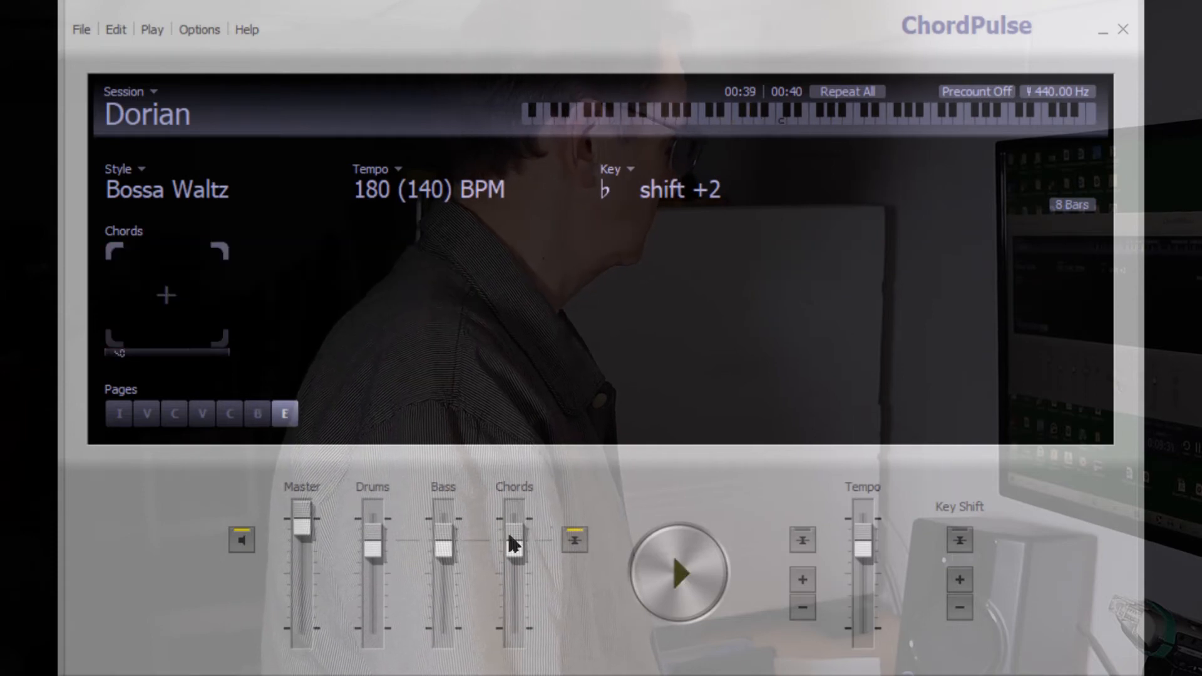
pyautogui.click(259, 415)
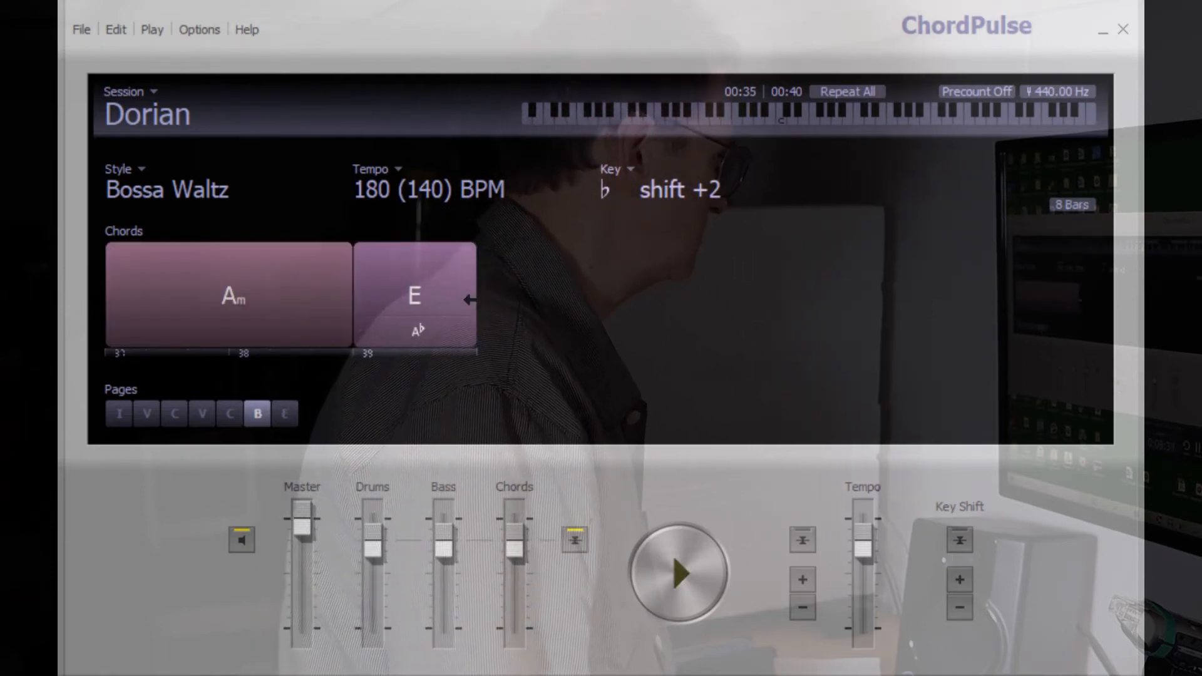
pyautogui.moveTo(476, 294); pyautogui.dragTo(592, 300)
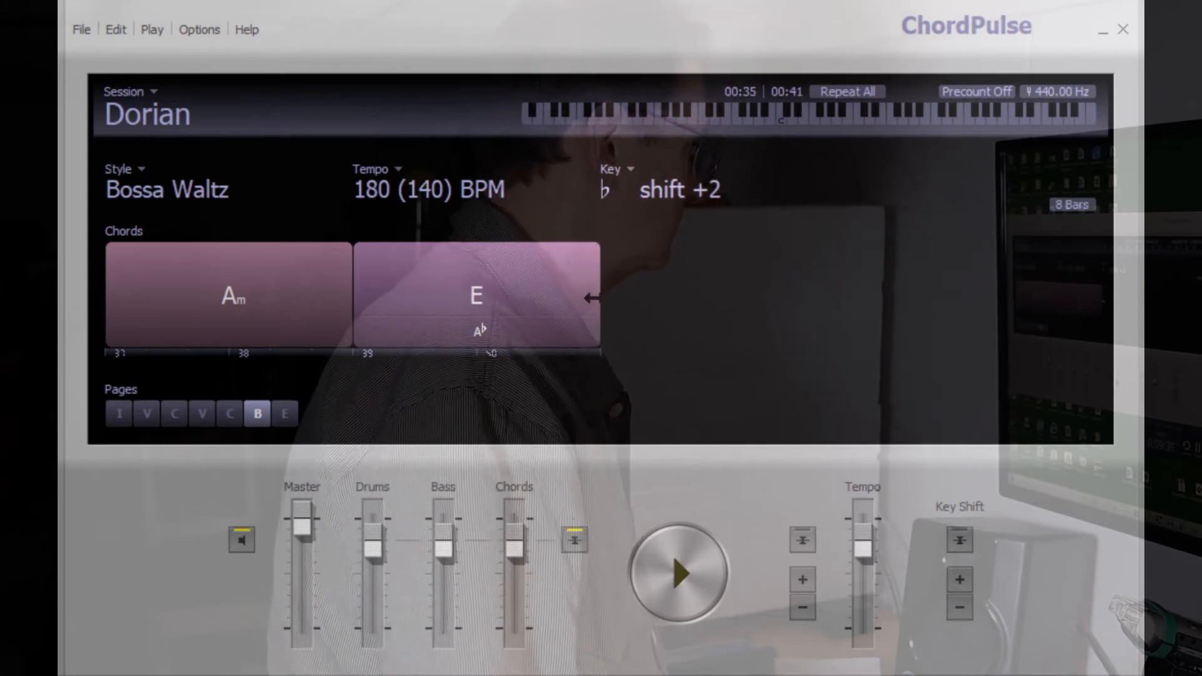
# Append a two-bar Am chord and a one-bar C chord to the bridge page
pyautogui.click(637, 286)
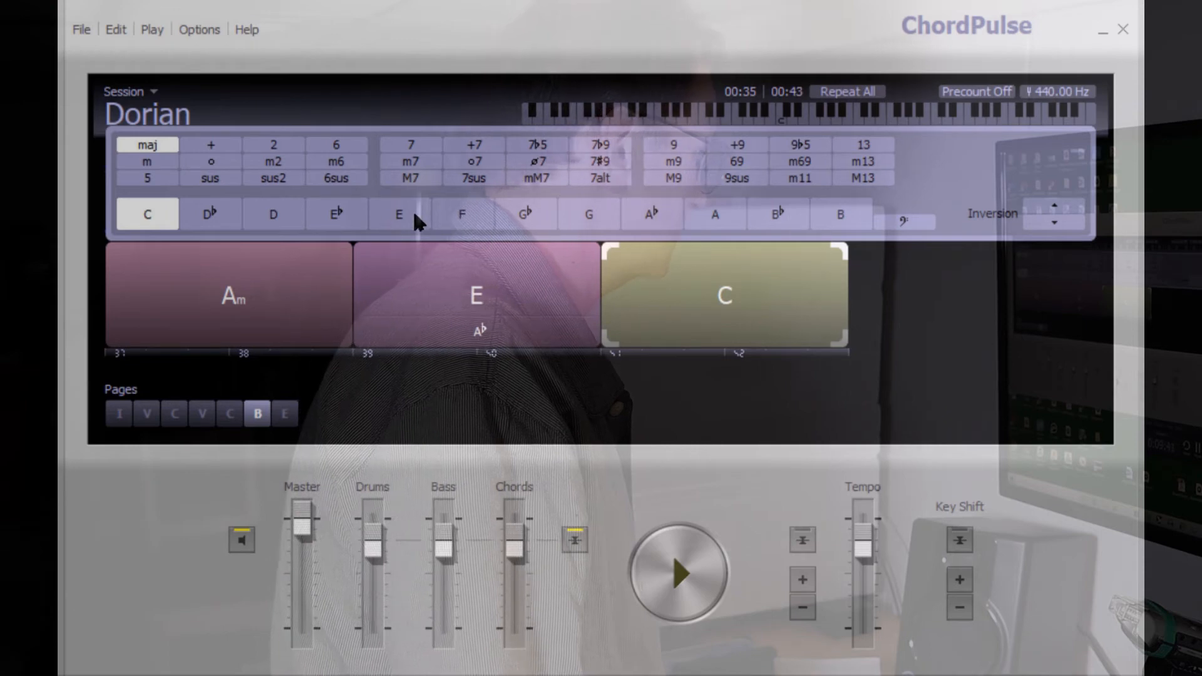
pyautogui.click(727, 217)
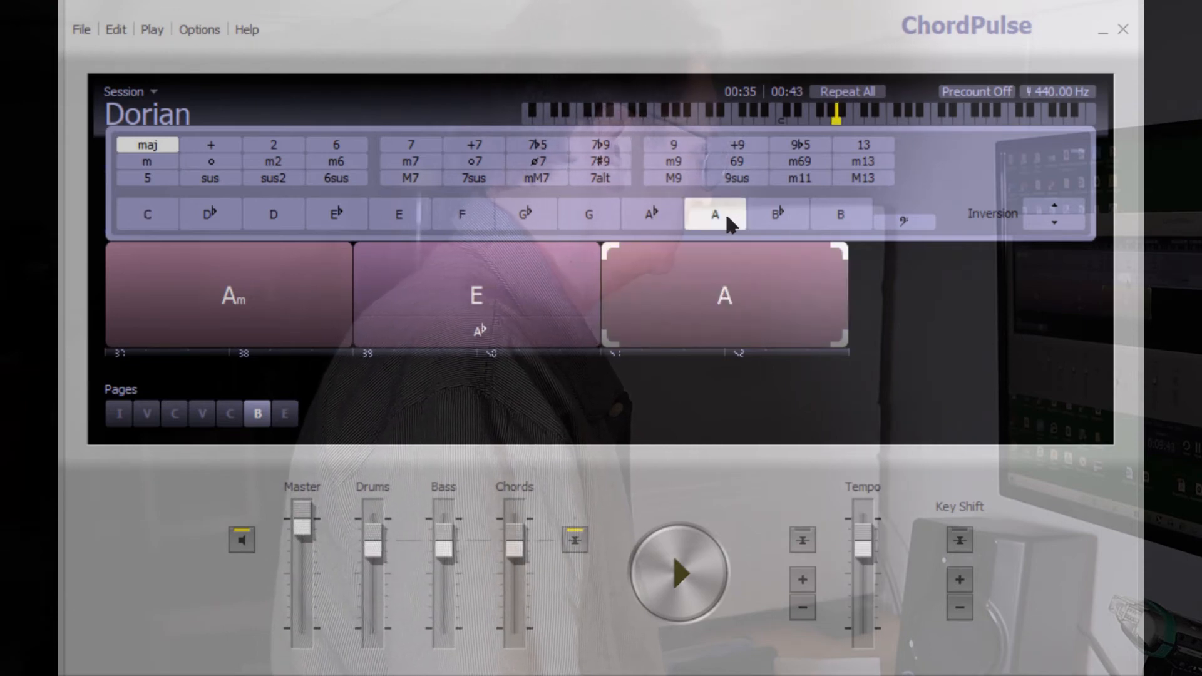
pyautogui.click(149, 160)
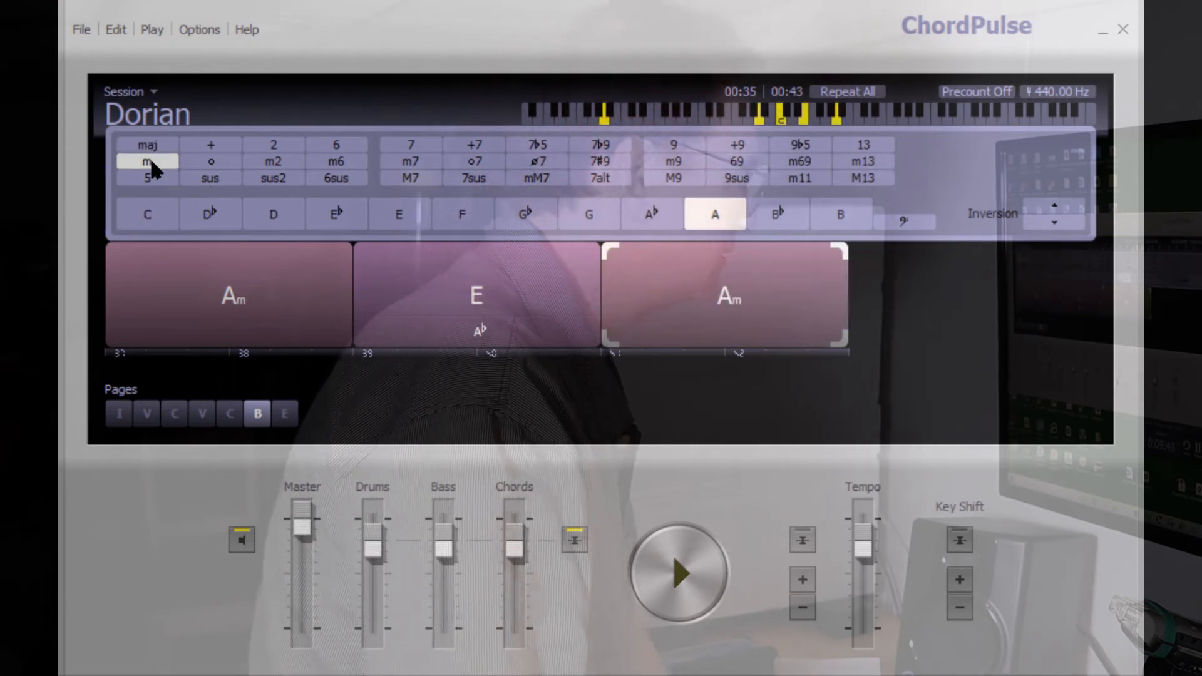
pyautogui.click(906, 305)
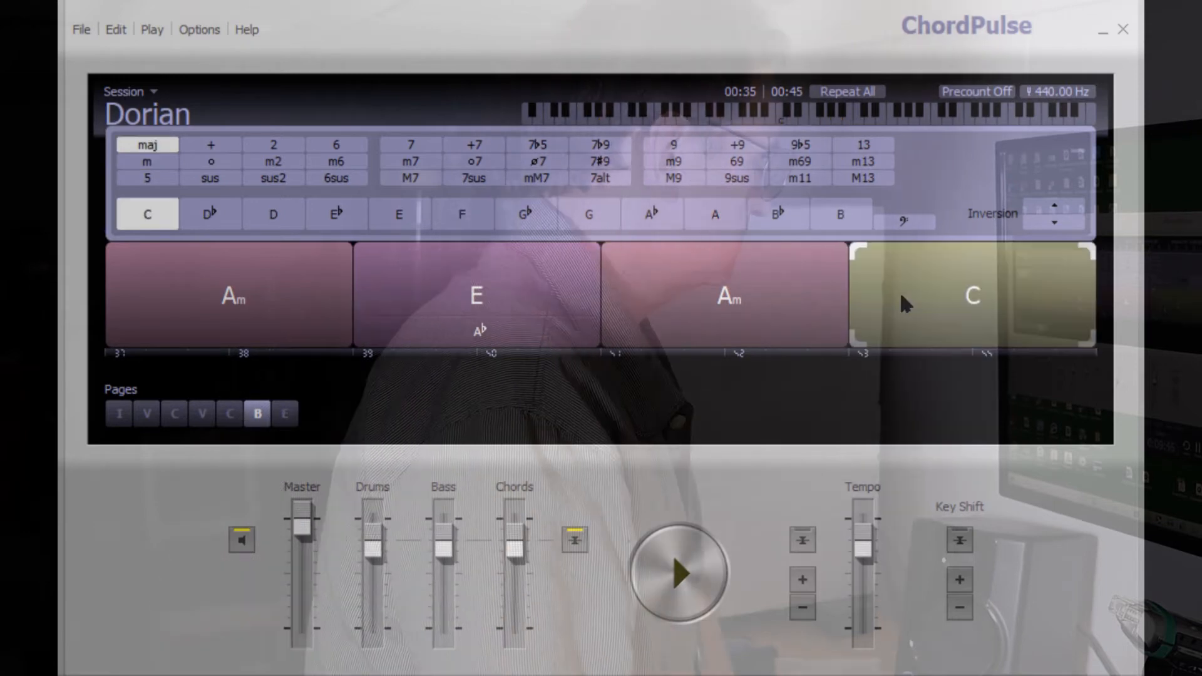
pyautogui.moveTo(1089, 303); pyautogui.dragTo(973, 295)
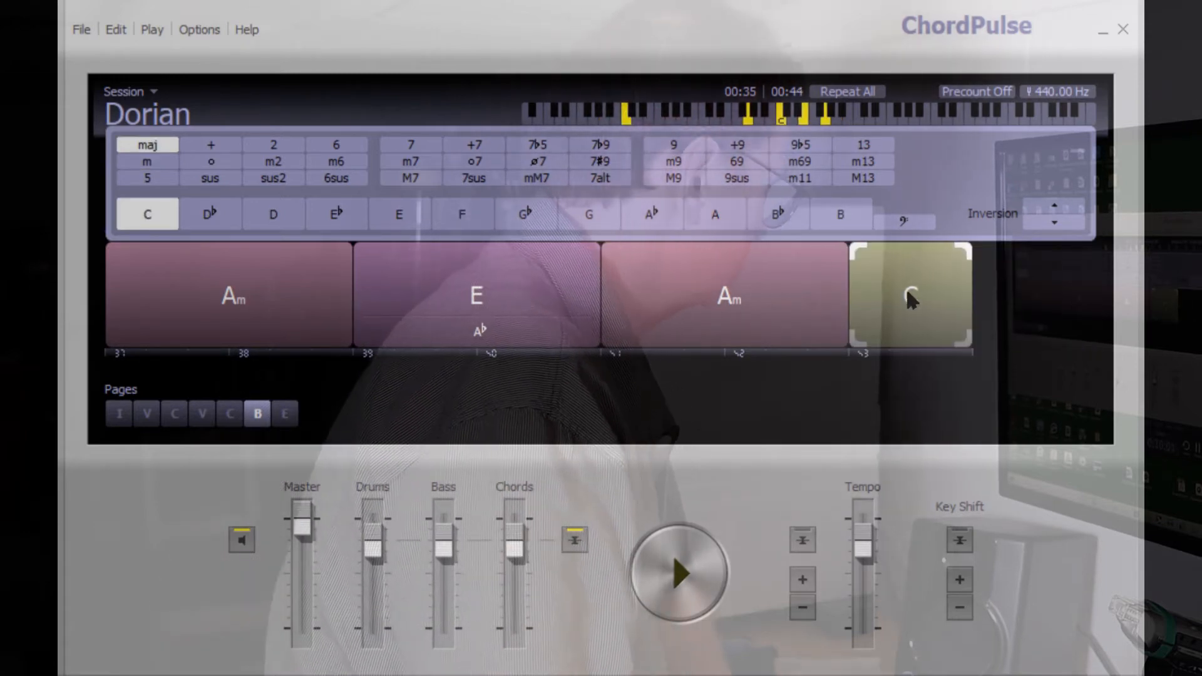
# Listen to the bridge page's Am, E over A♭ and Am chords one by one
pyautogui.click(227, 300)
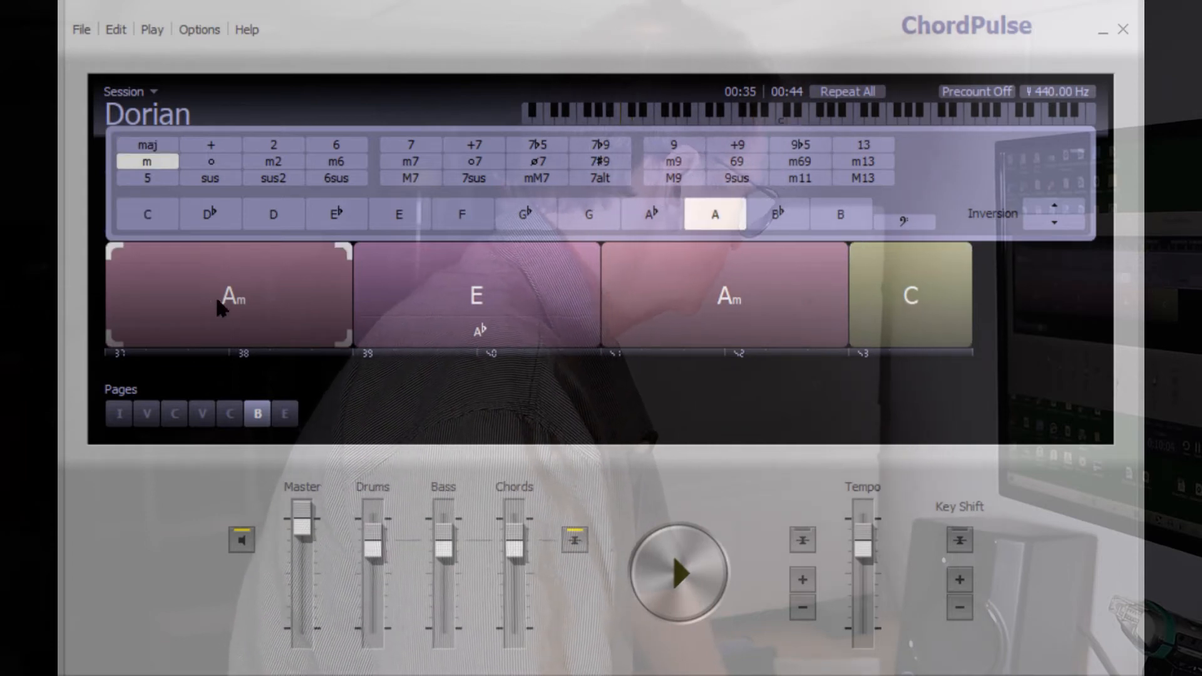
pyautogui.click(216, 295)
pyautogui.click(480, 293)
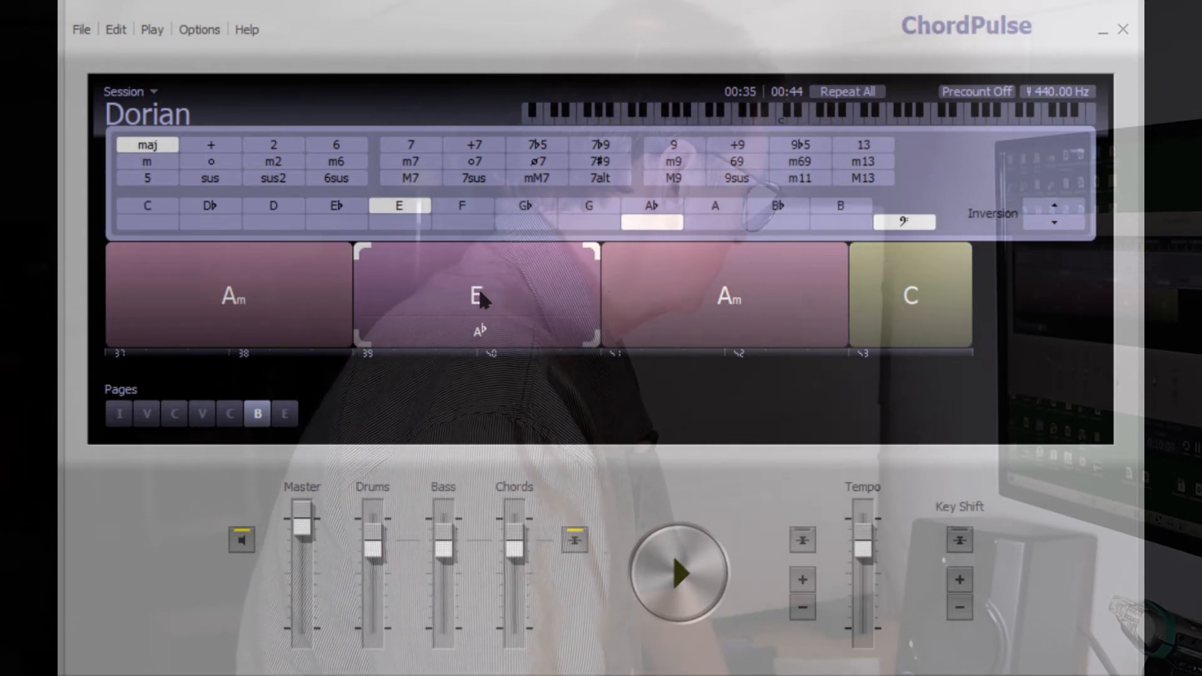
pyautogui.click(731, 299)
pyautogui.click(729, 291)
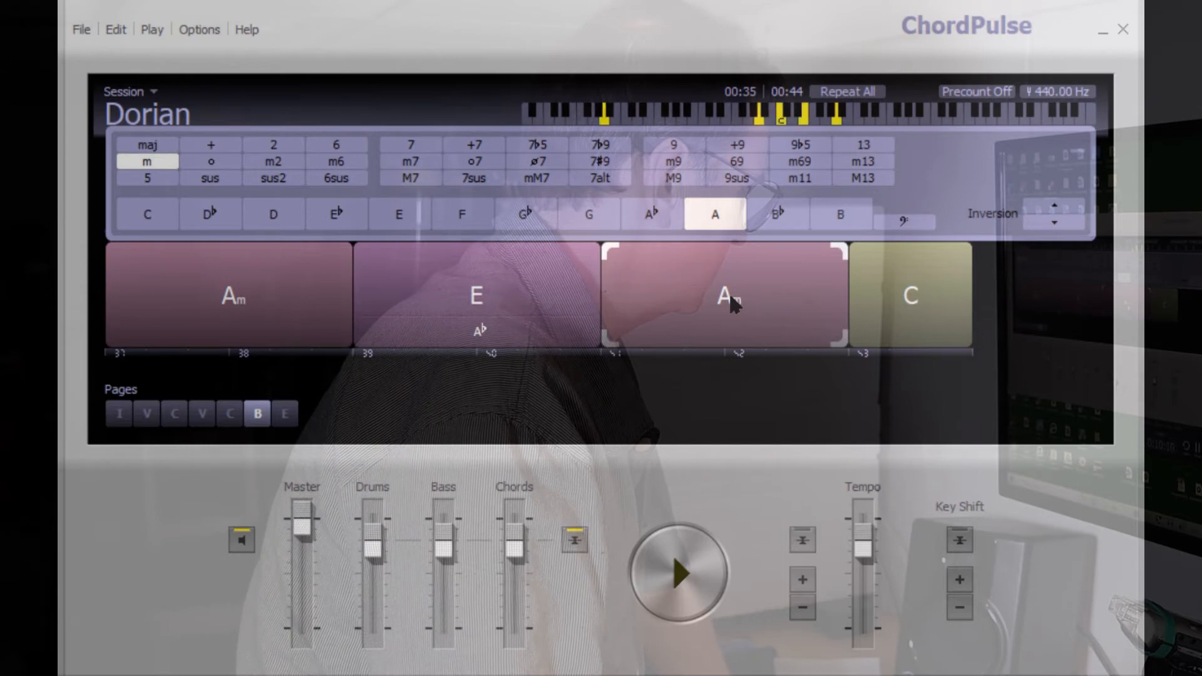
# Change the last bridge chord to Bm7 and append a one-bar C chord after it
pyautogui.click(904, 295)
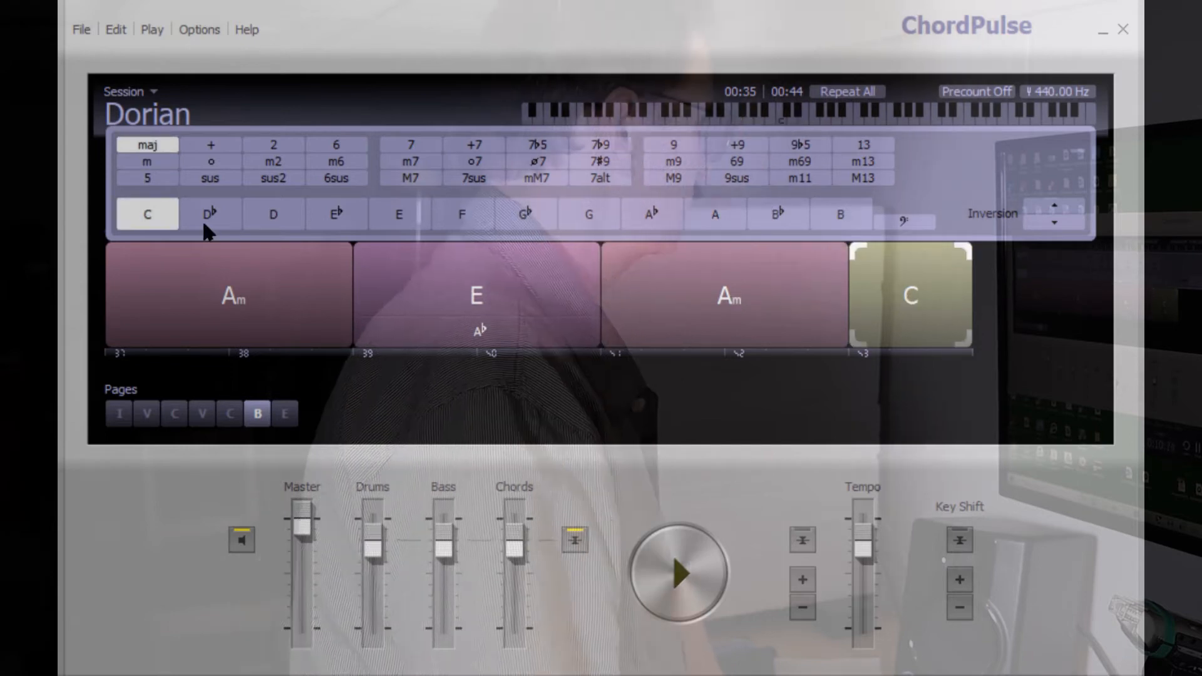
pyautogui.click(842, 213)
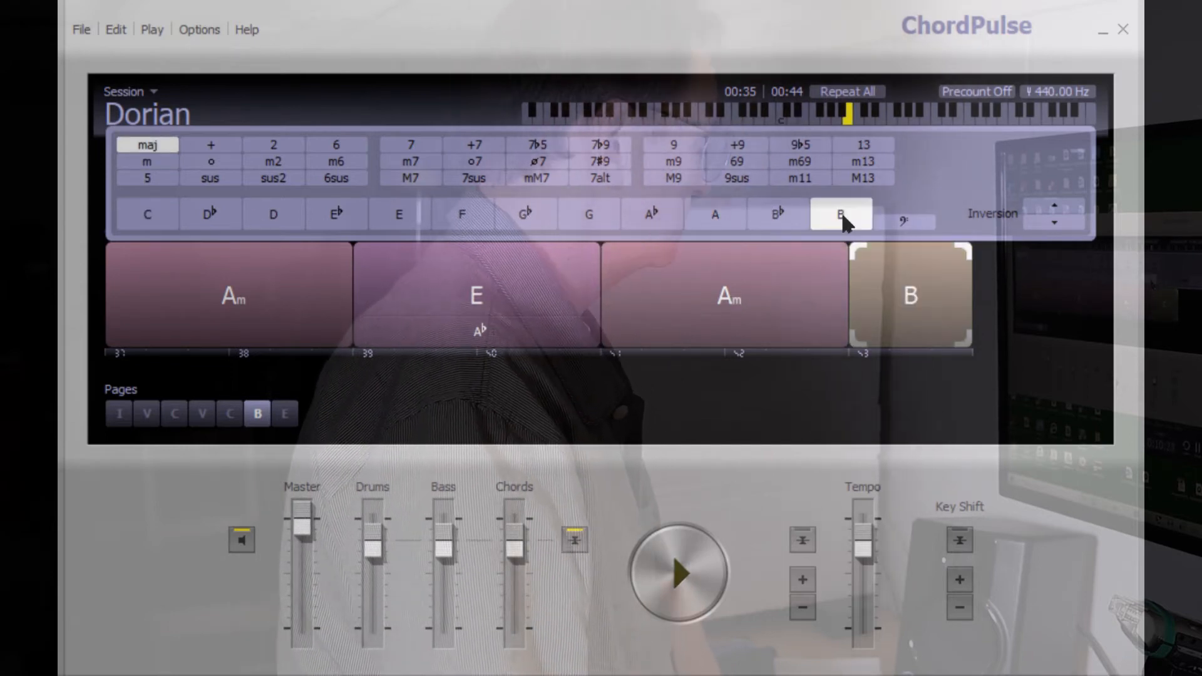
pyautogui.click(404, 138)
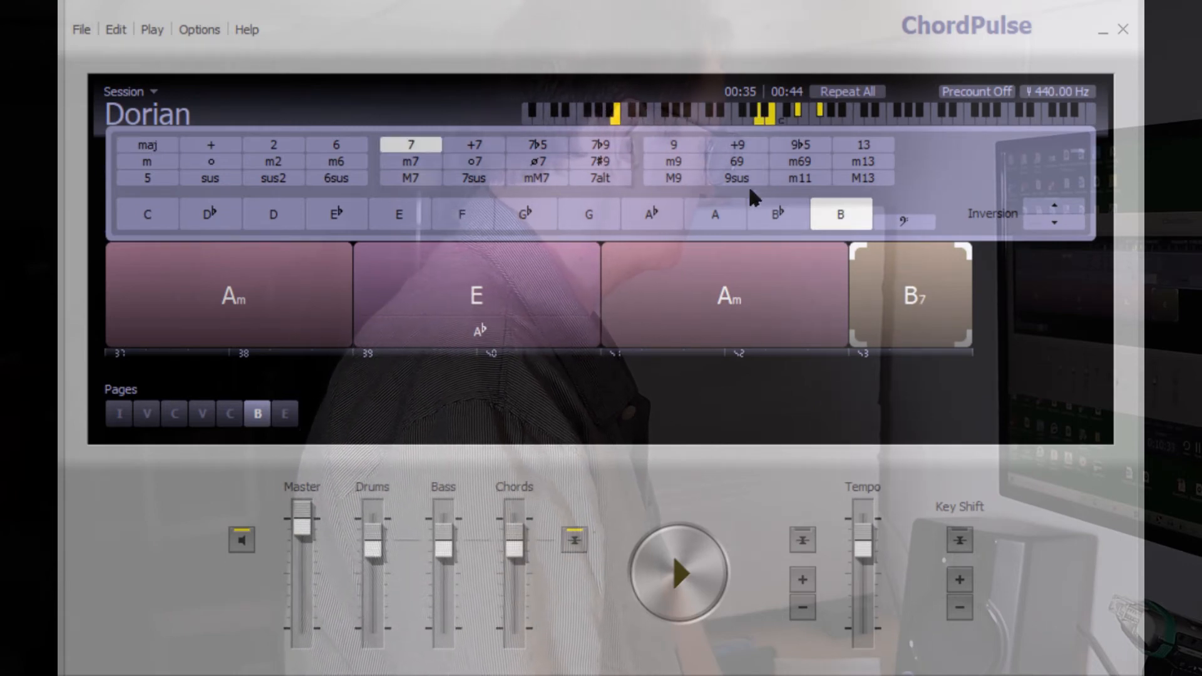
pyautogui.click(415, 160)
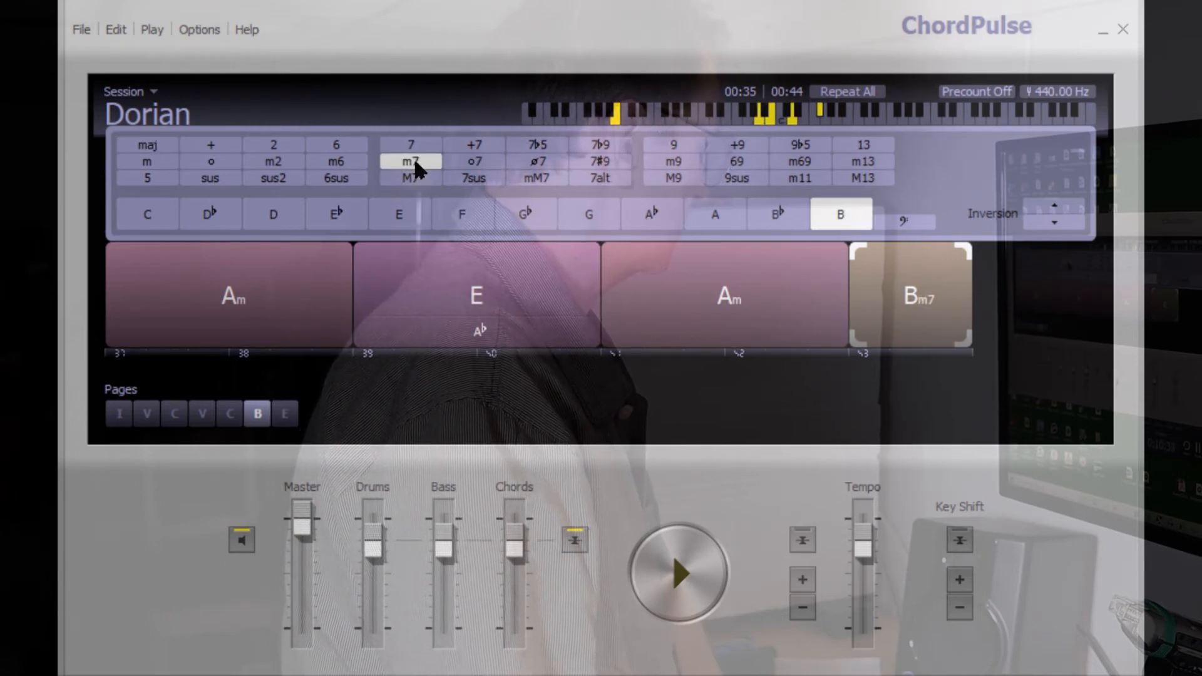
pyautogui.click(1053, 283)
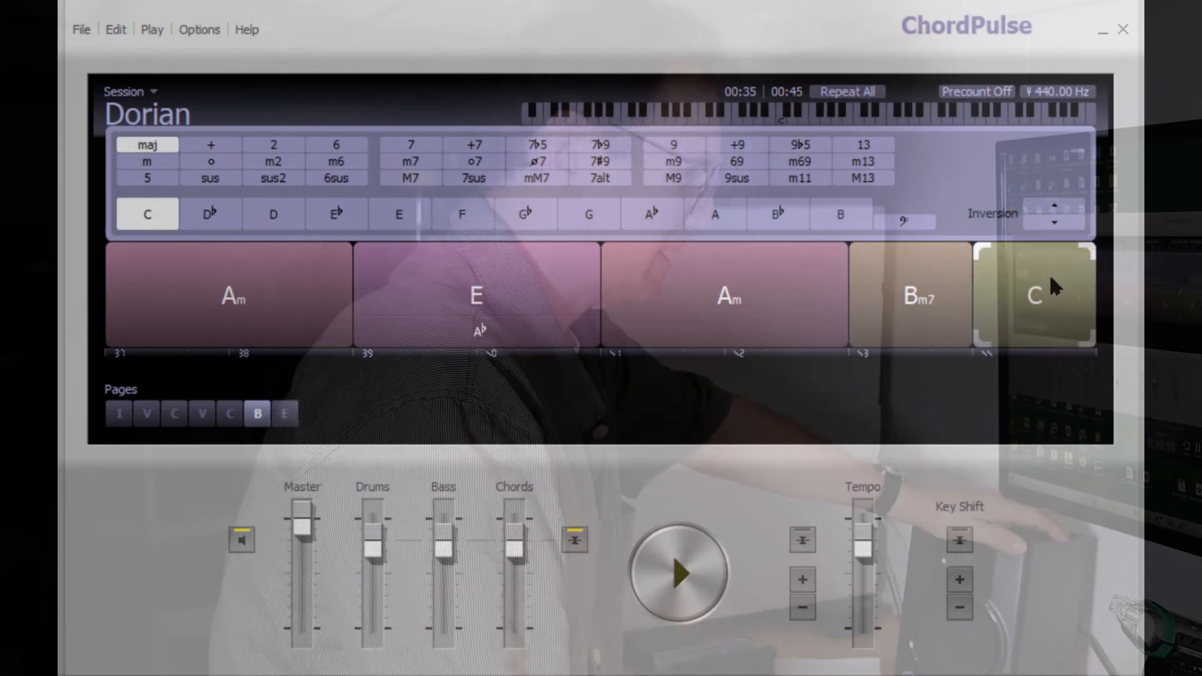
# Play the session and turn its repeat off
pyautogui.click(651, 586)
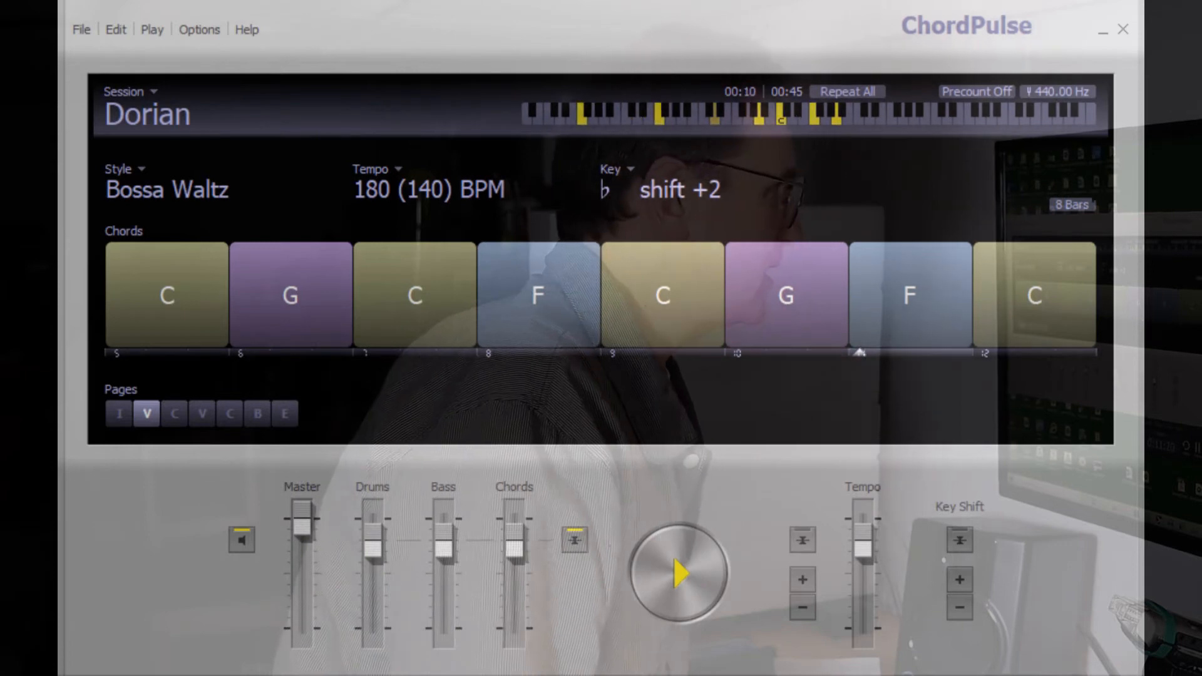
pyautogui.click(852, 92)
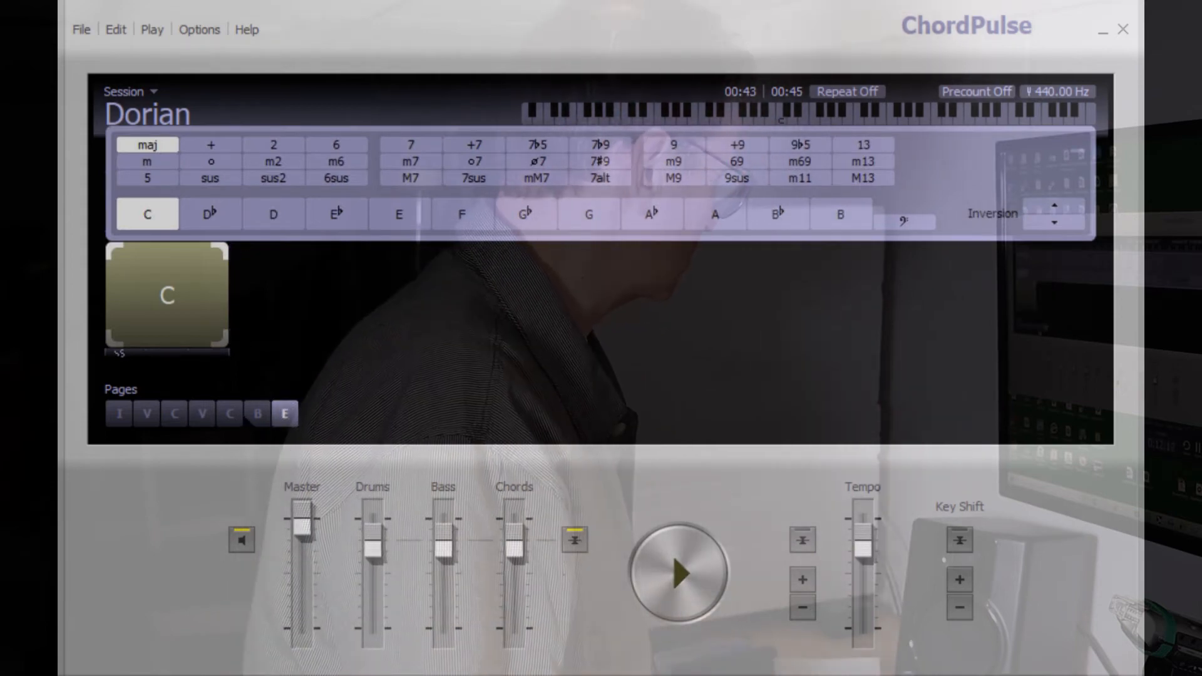
# Append one-bar G, D and C chords after the C chord on the ending page
pyautogui.click(257, 415)
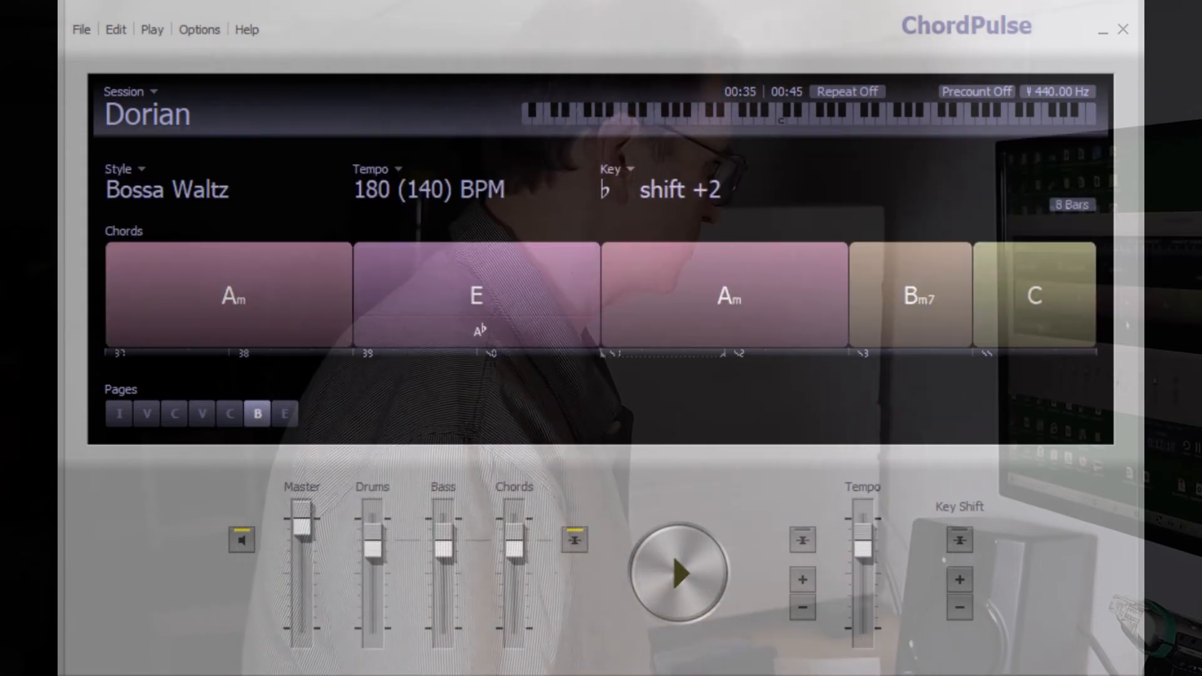
pyautogui.click(285, 414)
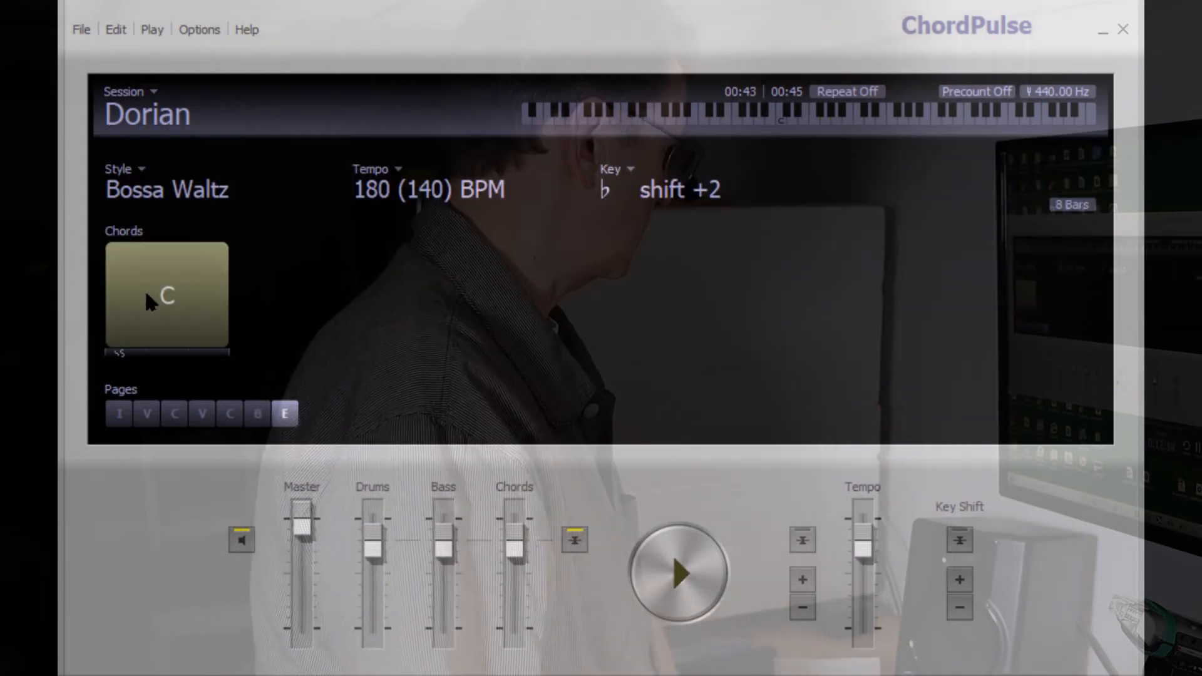
pyautogui.click(290, 295)
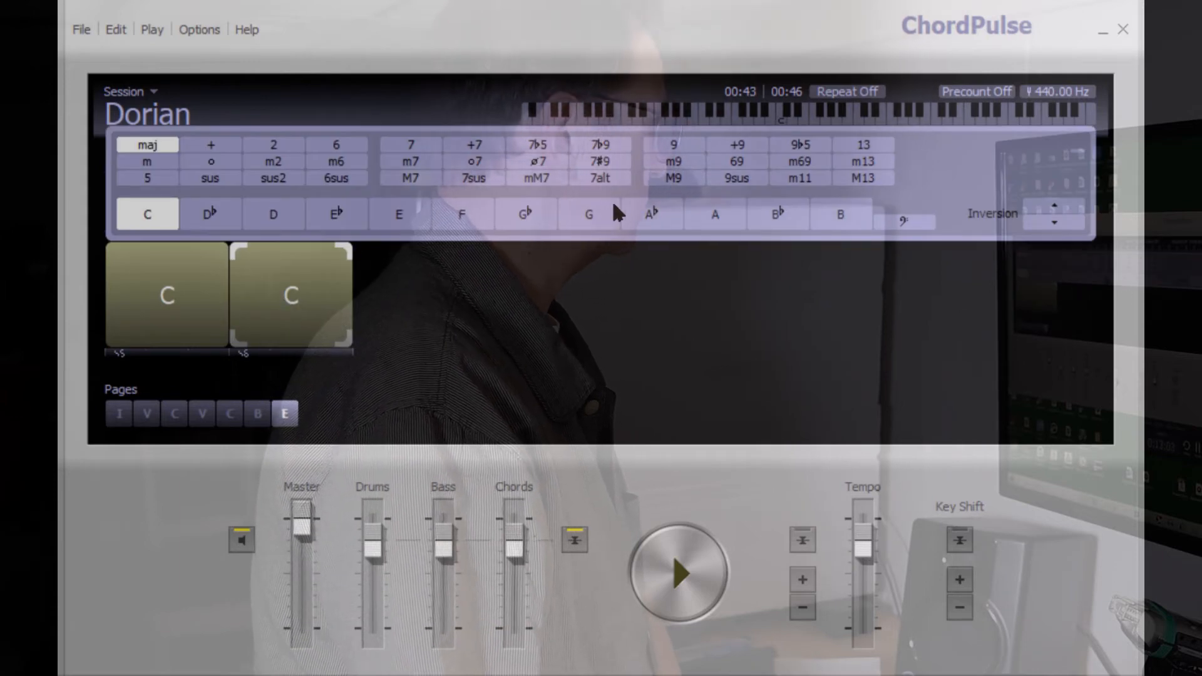
pyautogui.click(589, 214)
pyautogui.click(415, 295)
pyautogui.click(273, 214)
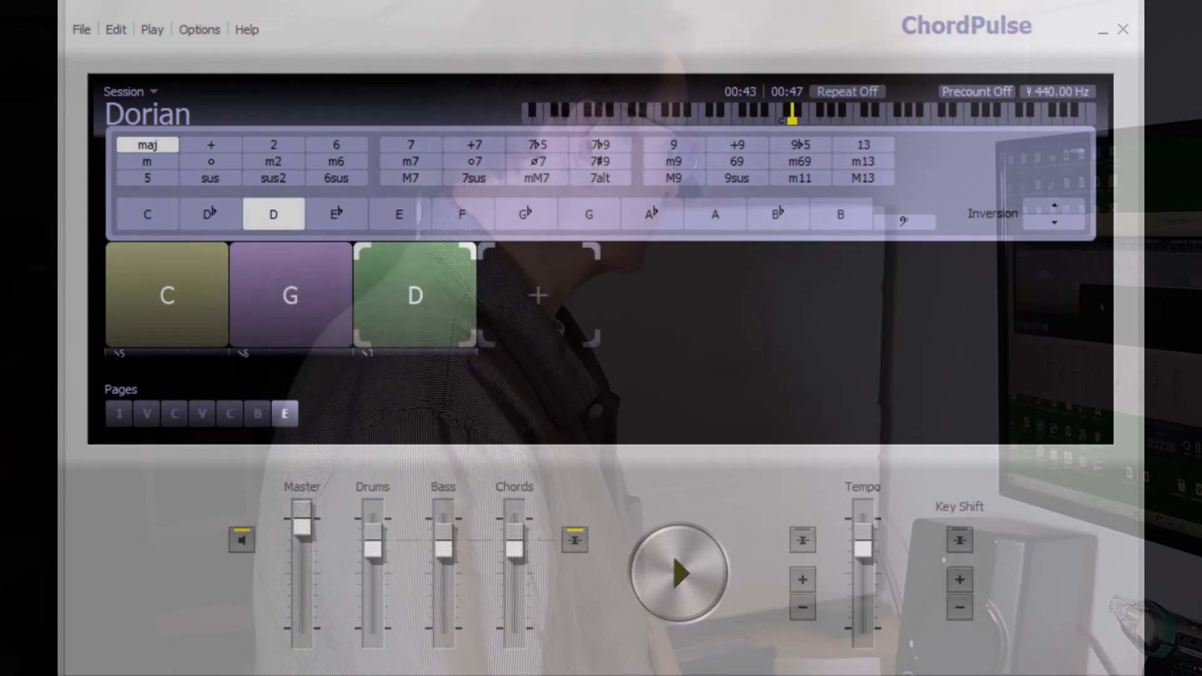
pyautogui.click(534, 293)
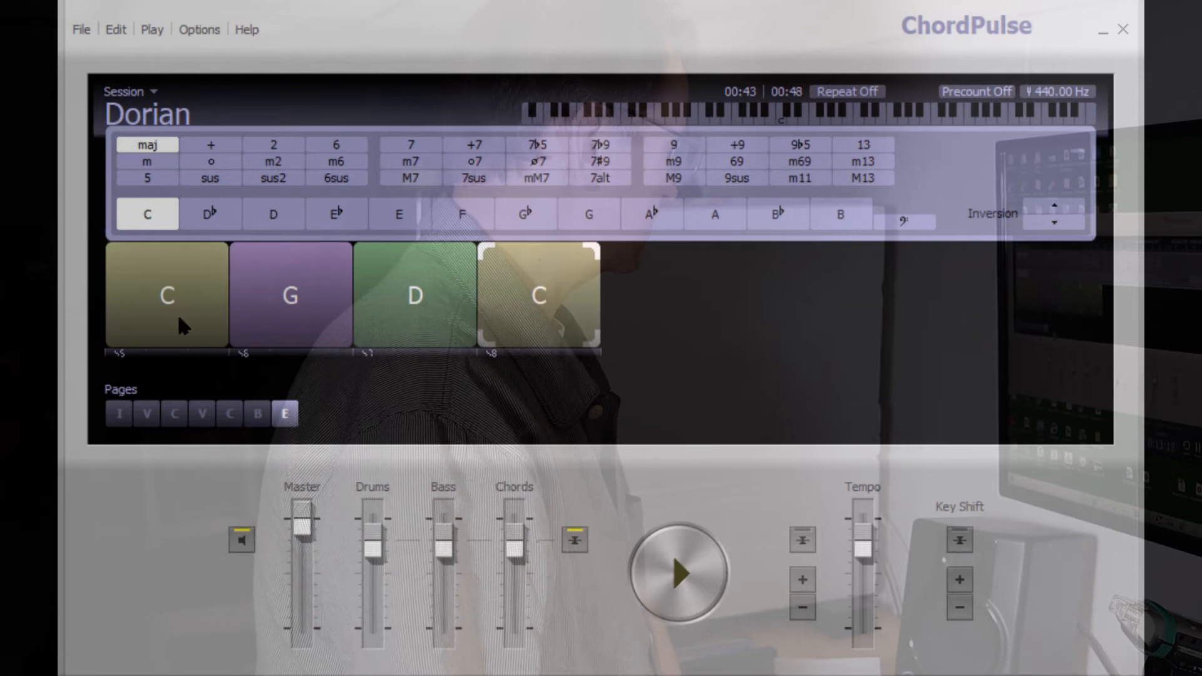
# Listen to the ending page and change its last chord to G
pyautogui.click(681, 570)
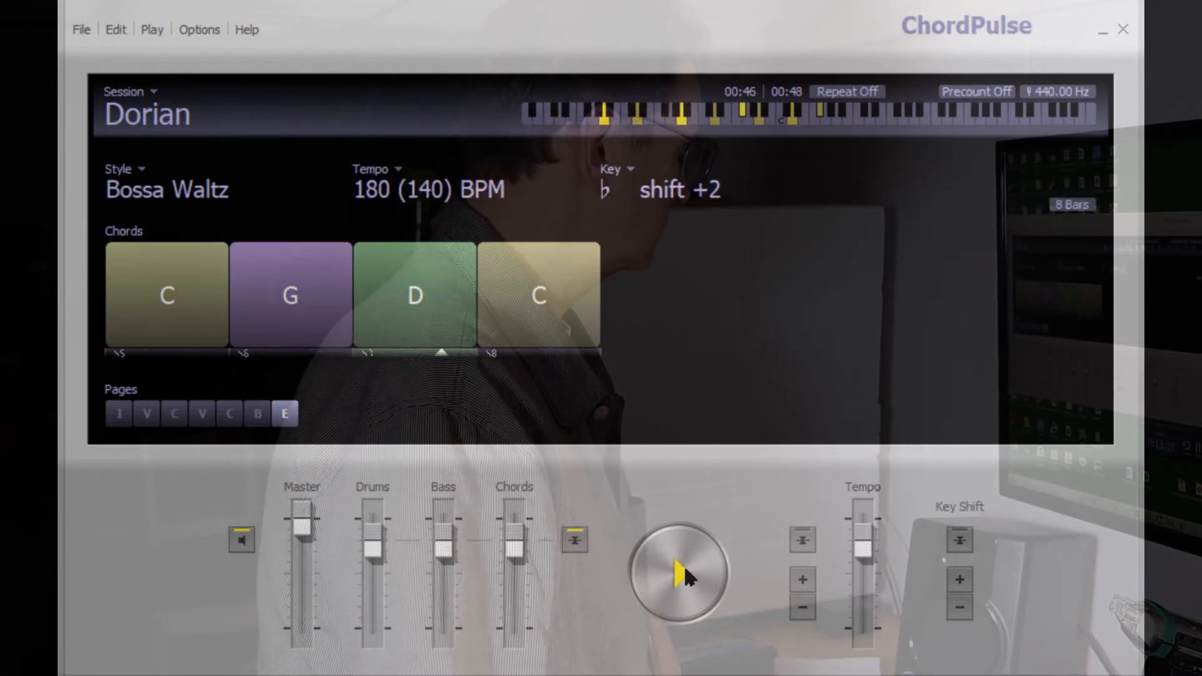
pyautogui.click(540, 310)
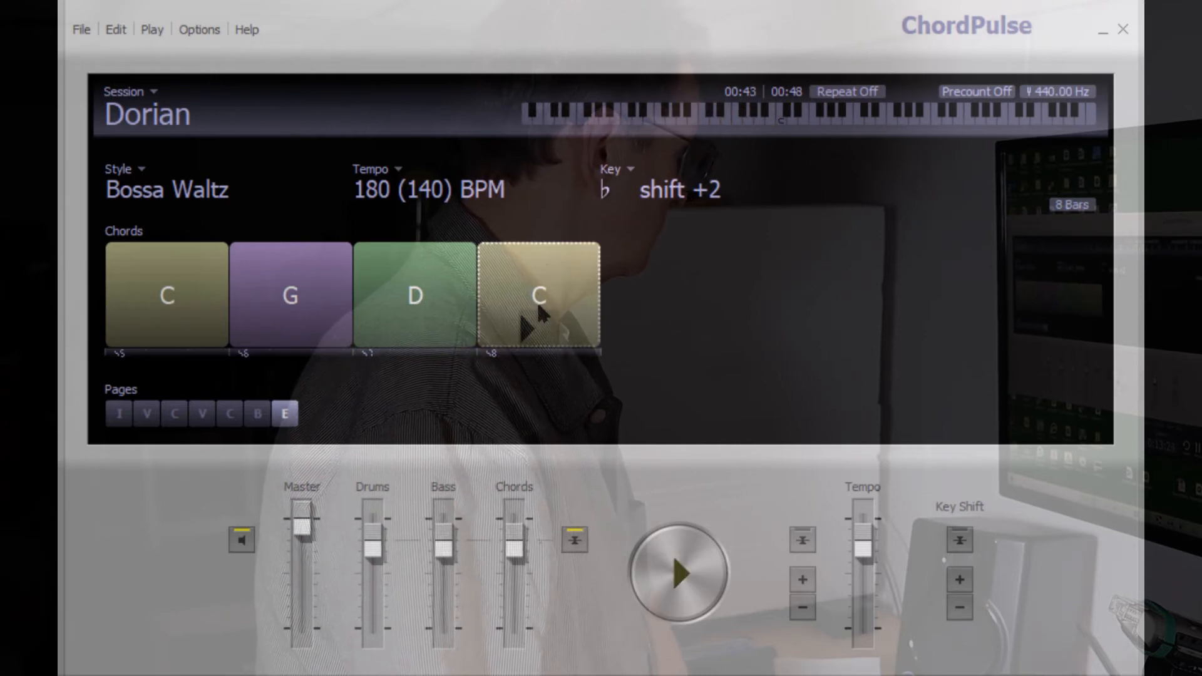
pyautogui.click(536, 292)
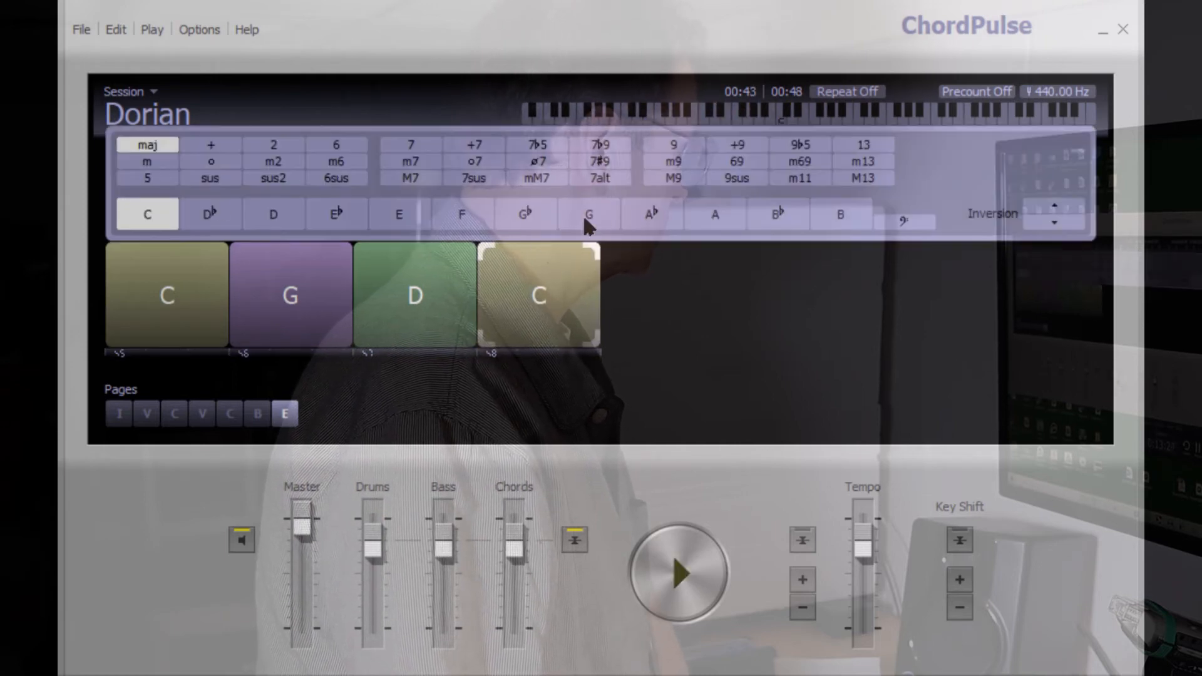
pyautogui.click(589, 213)
pyautogui.click(693, 573)
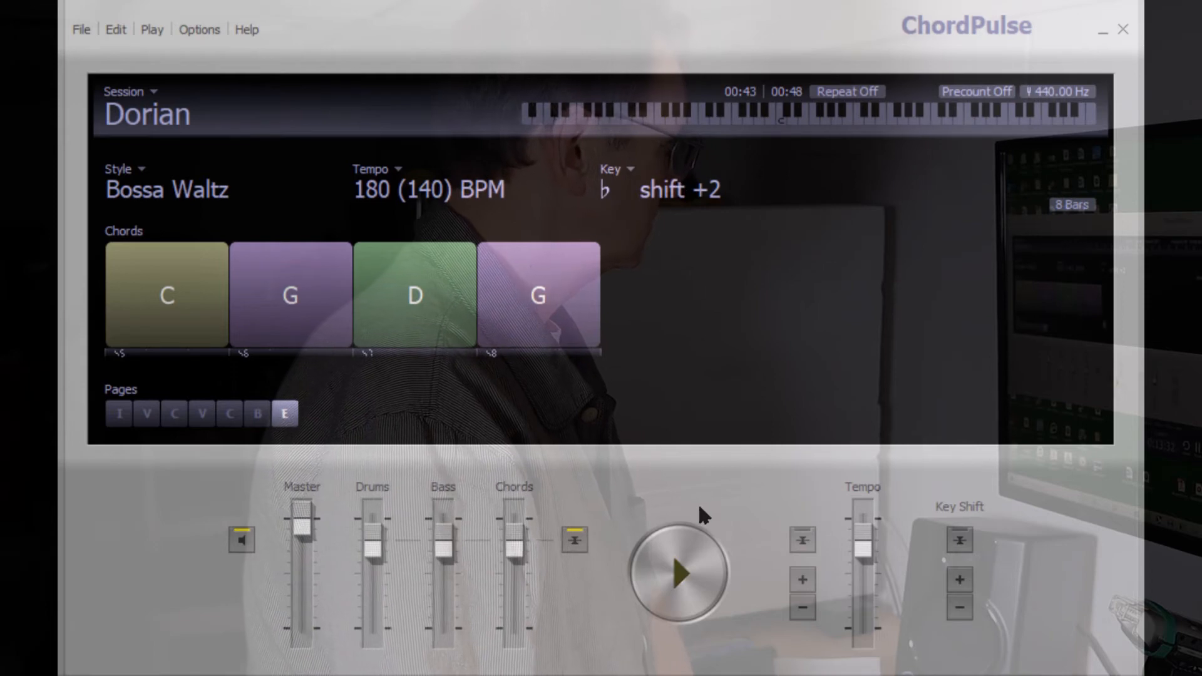
# Set the playback fade-out time to 1 bar
pyautogui.rightClick(540, 290)
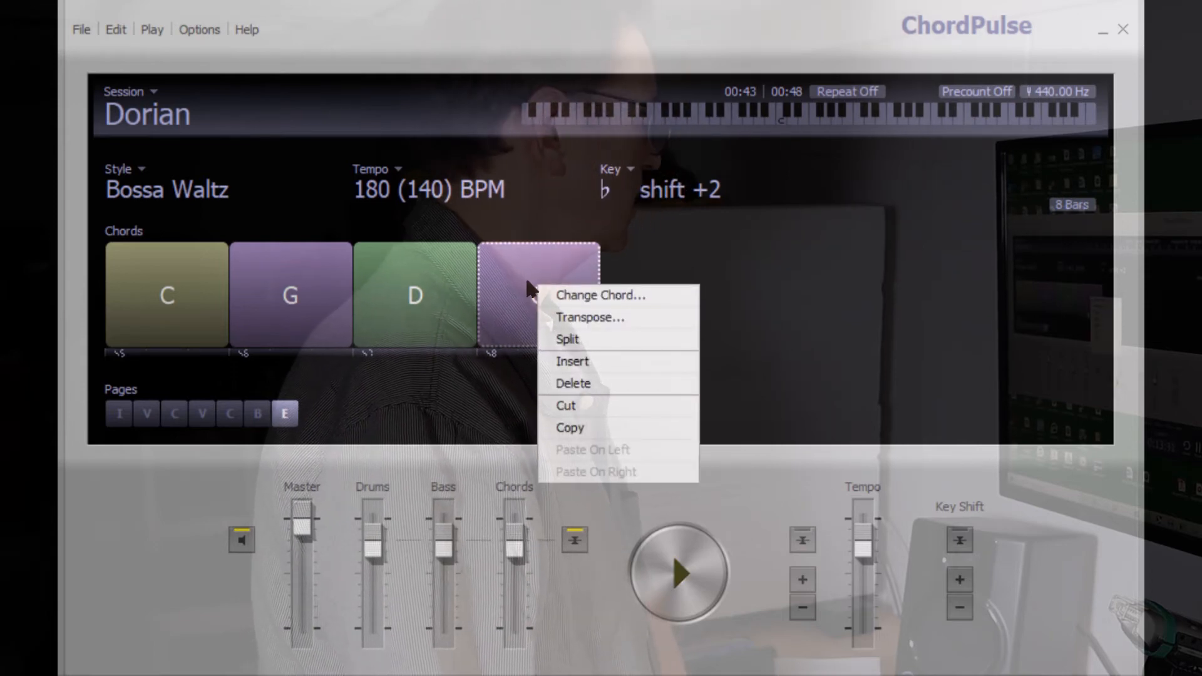
pyautogui.click(146, 26)
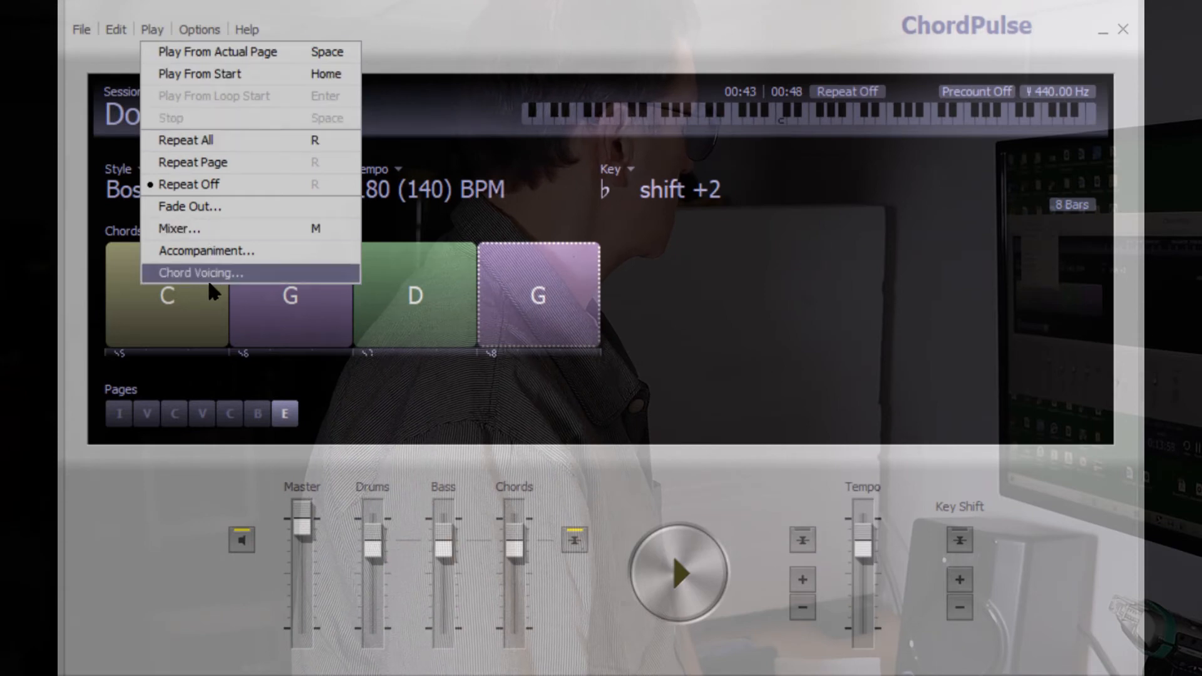
pyautogui.click(186, 207)
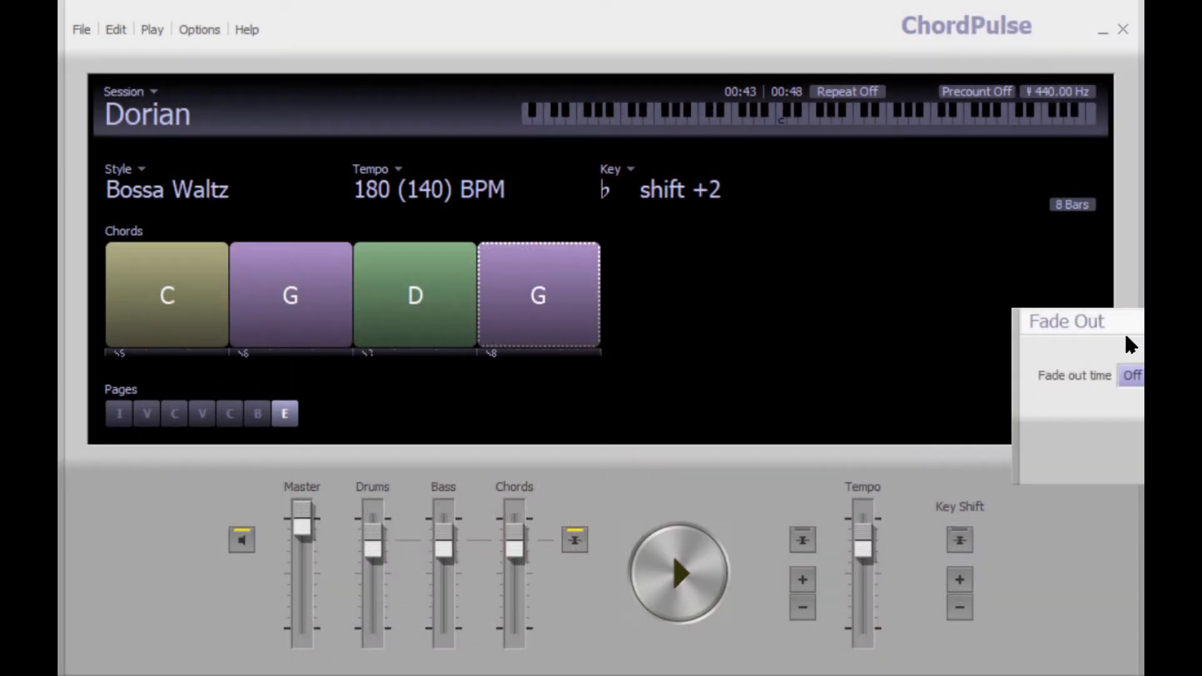
pyautogui.moveTo(1126, 323); pyautogui.dragTo(845, 144)
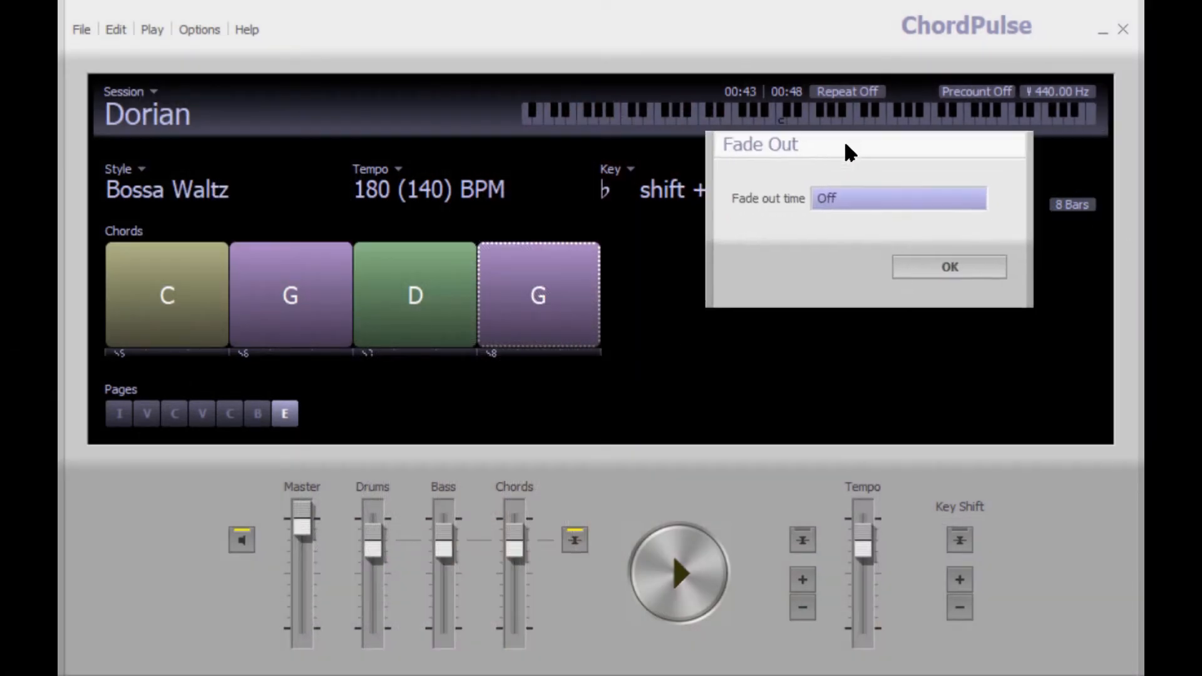
pyautogui.click(924, 206)
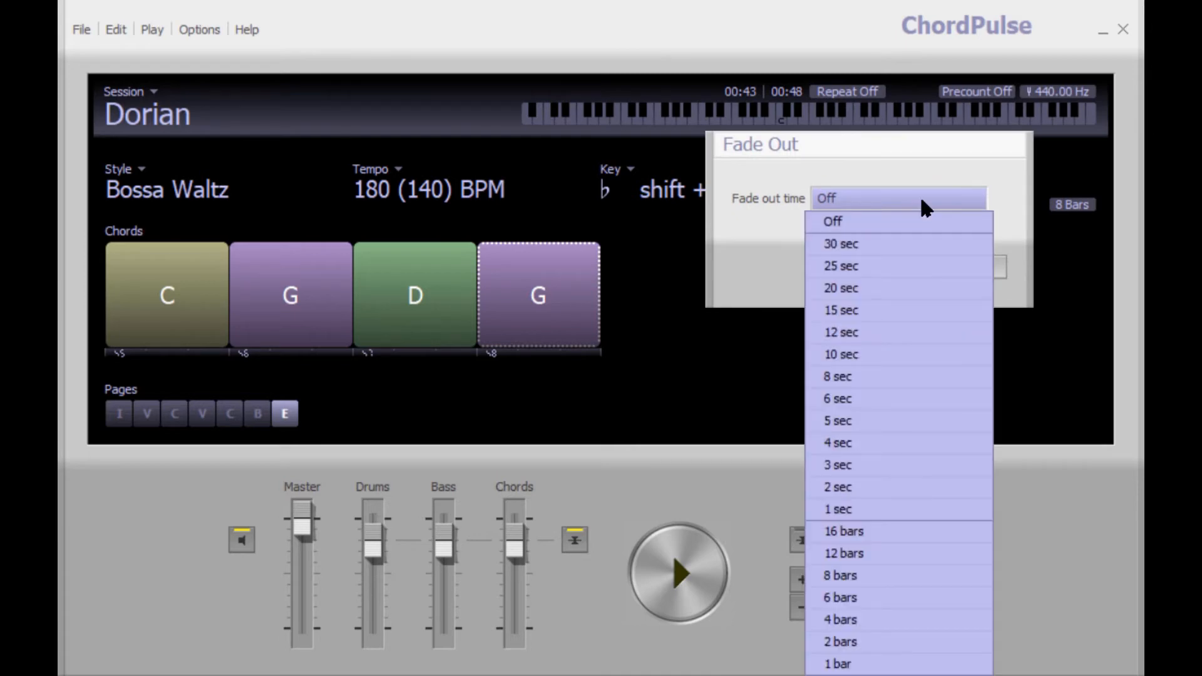
pyautogui.click(866, 667)
pyautogui.click(949, 269)
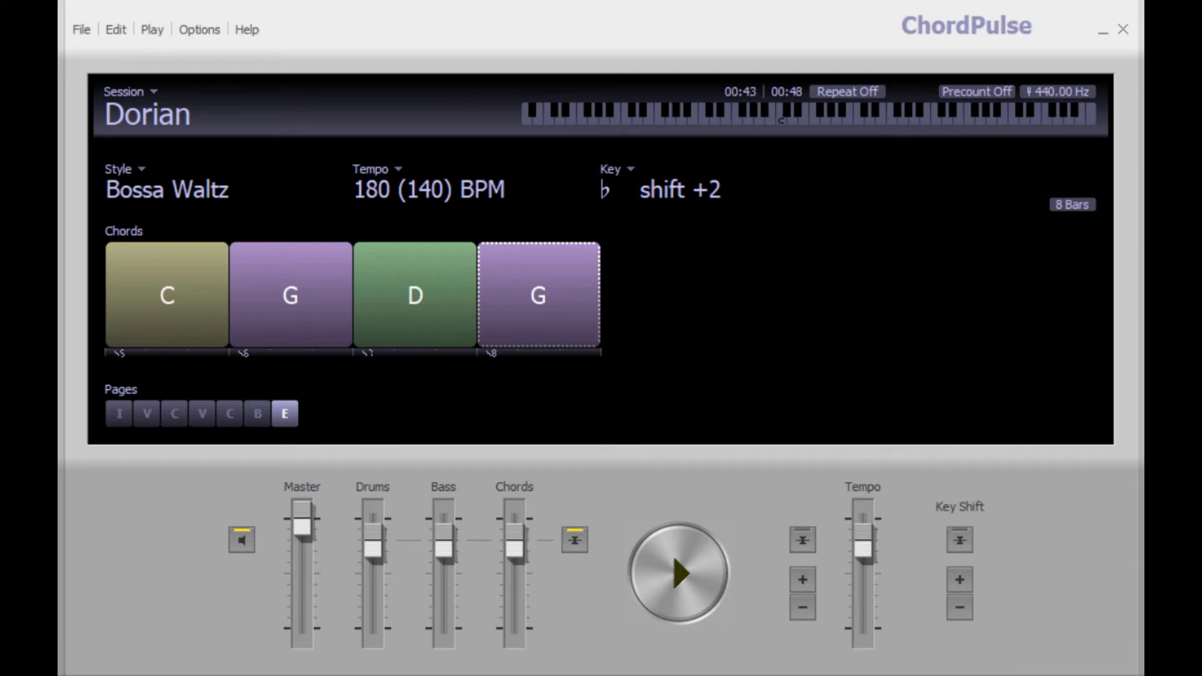
# Start a new session and add four more pages to its page sequence
pyautogui.click(378, 325)
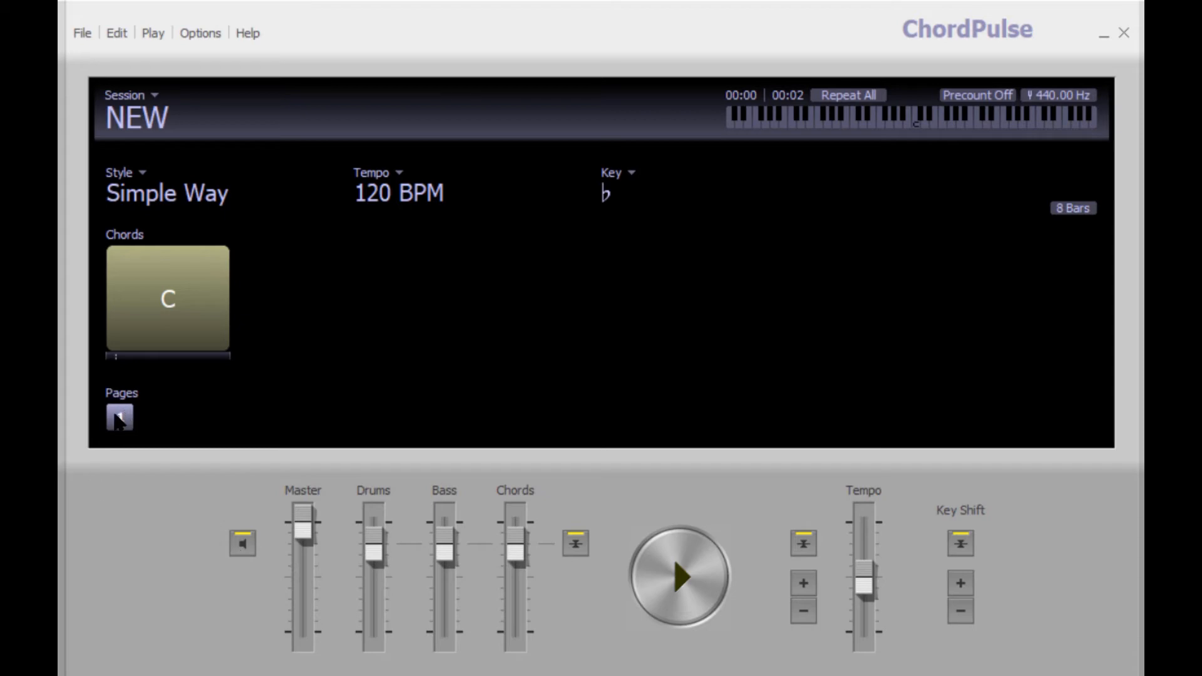
pyautogui.click(147, 418)
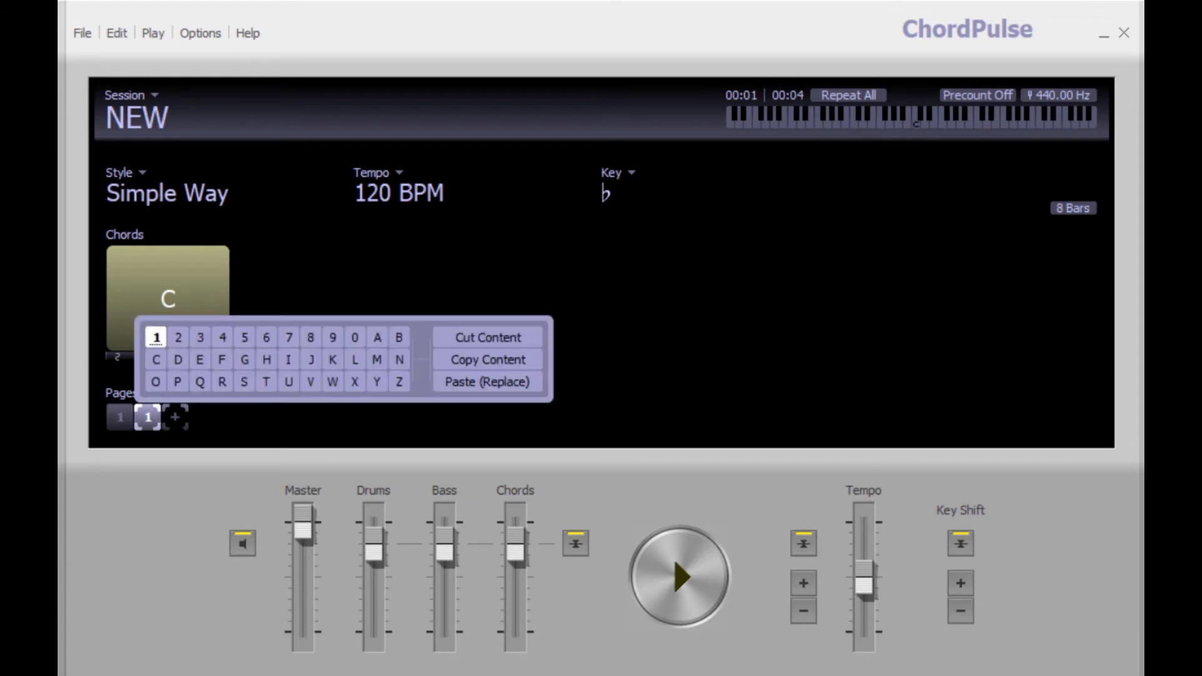
pyautogui.click(175, 418)
pyautogui.click(203, 419)
pyautogui.click(225, 420)
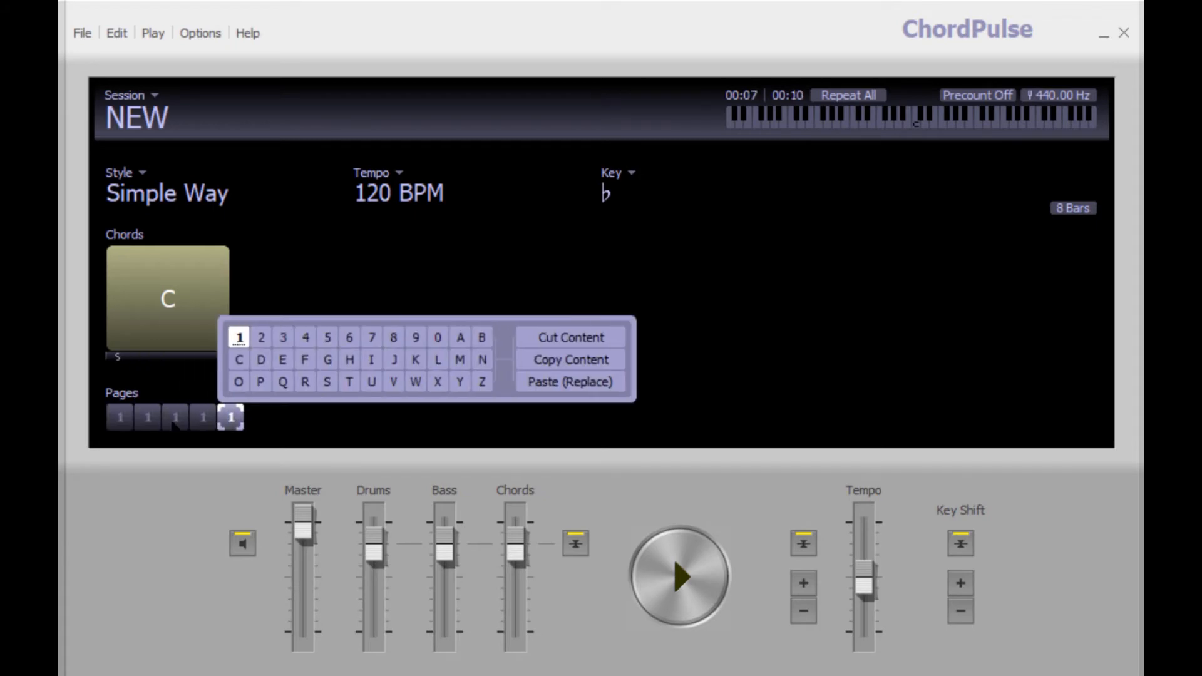
# Assign page E to the second position in the sequence and page N to the fourth
pyautogui.click(146, 417)
pyautogui.click(173, 339)
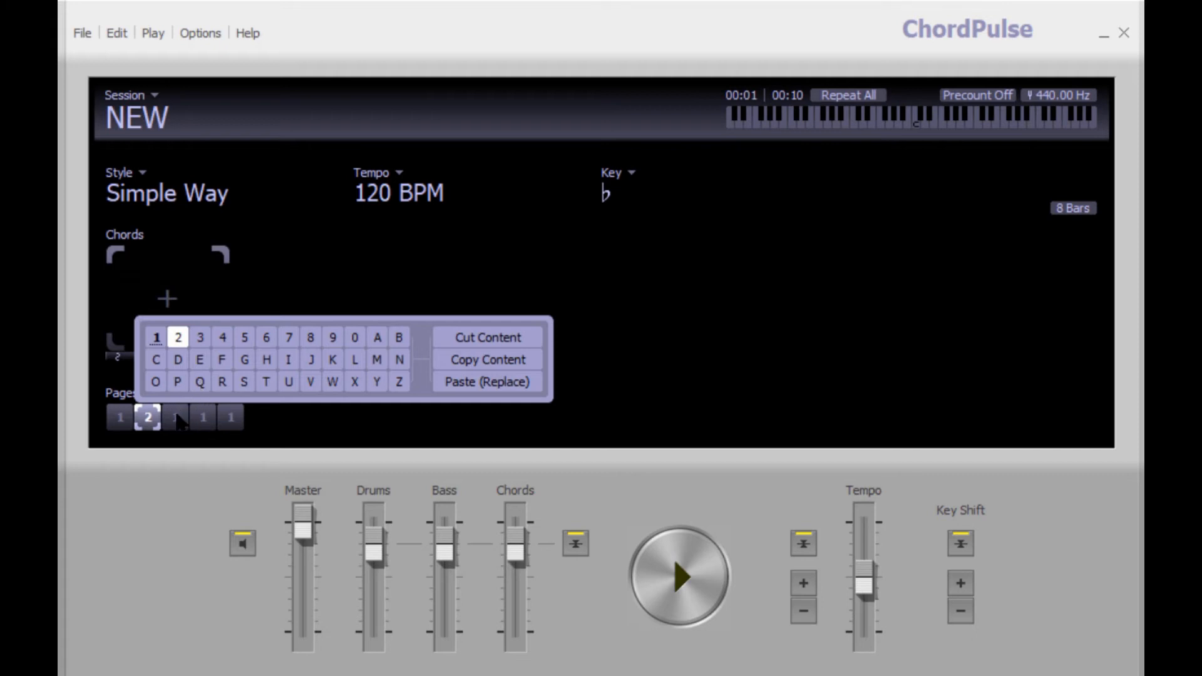
pyautogui.click(200, 360)
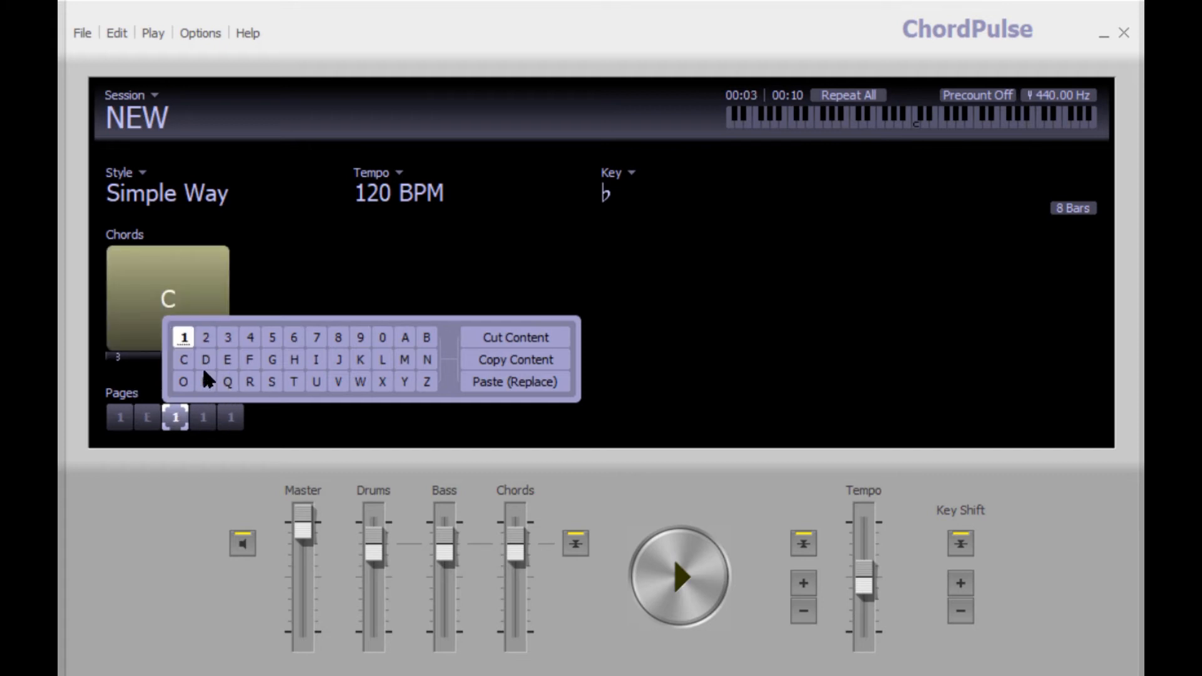
pyautogui.click(202, 418)
pyautogui.click(455, 360)
pyautogui.click(202, 420)
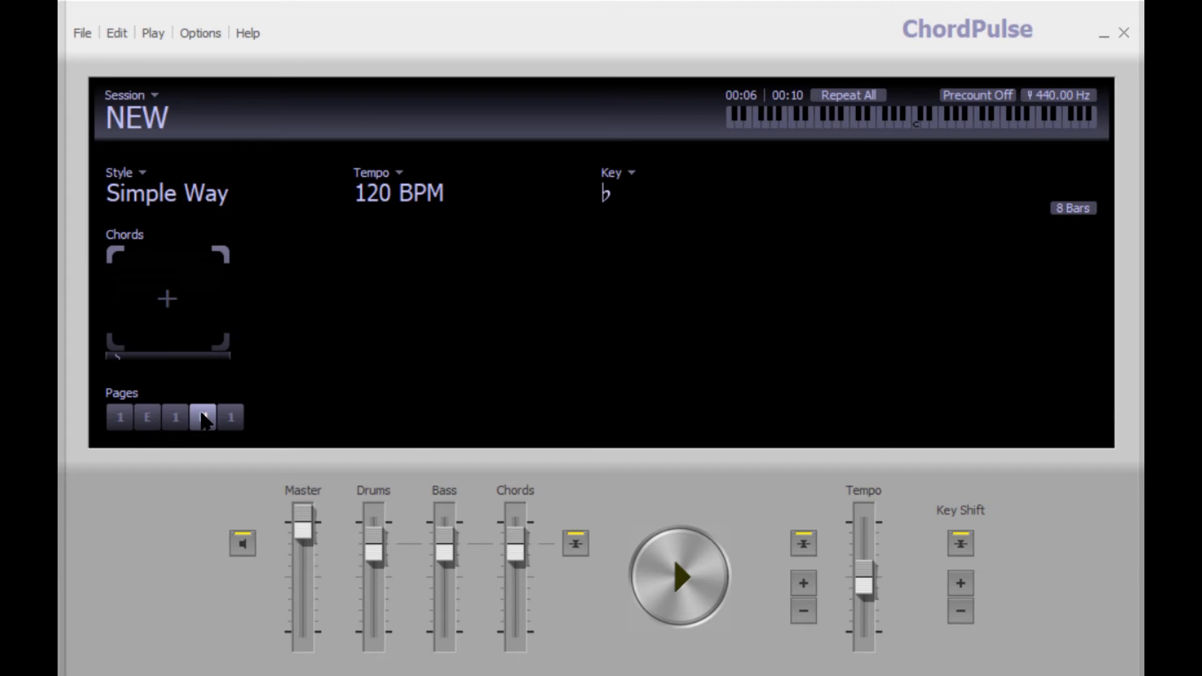
# Edit the page sequence as text so that it reads 1E
pyautogui.rightClick(203, 419)
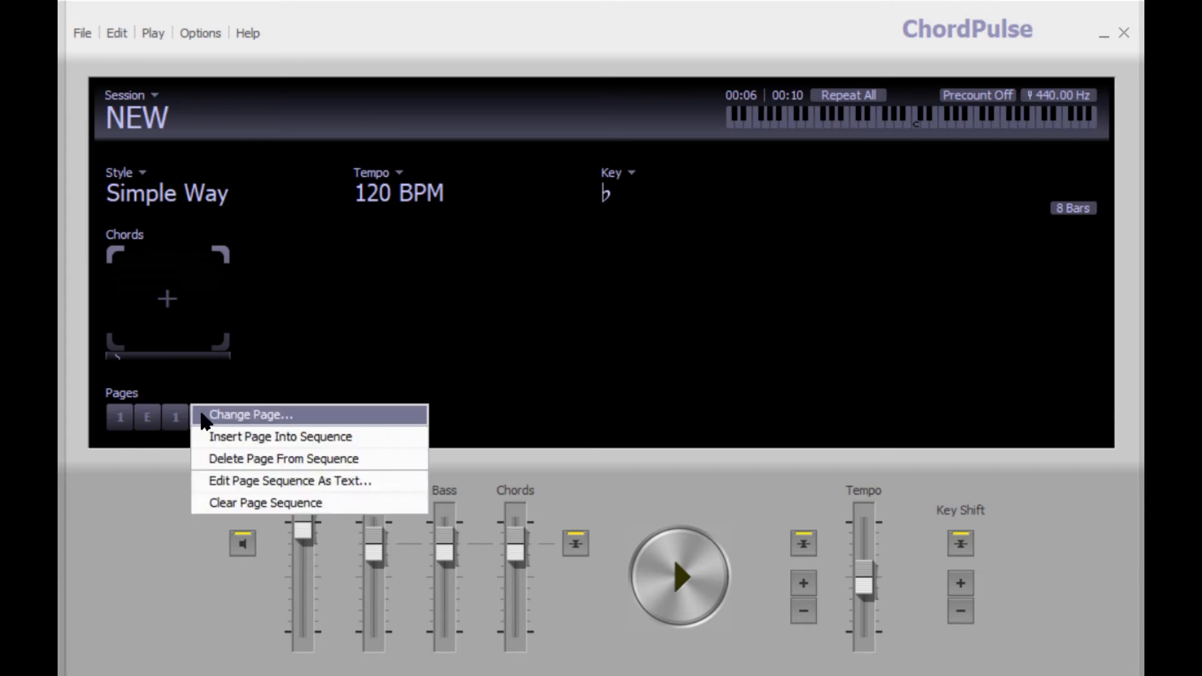
pyautogui.click(237, 481)
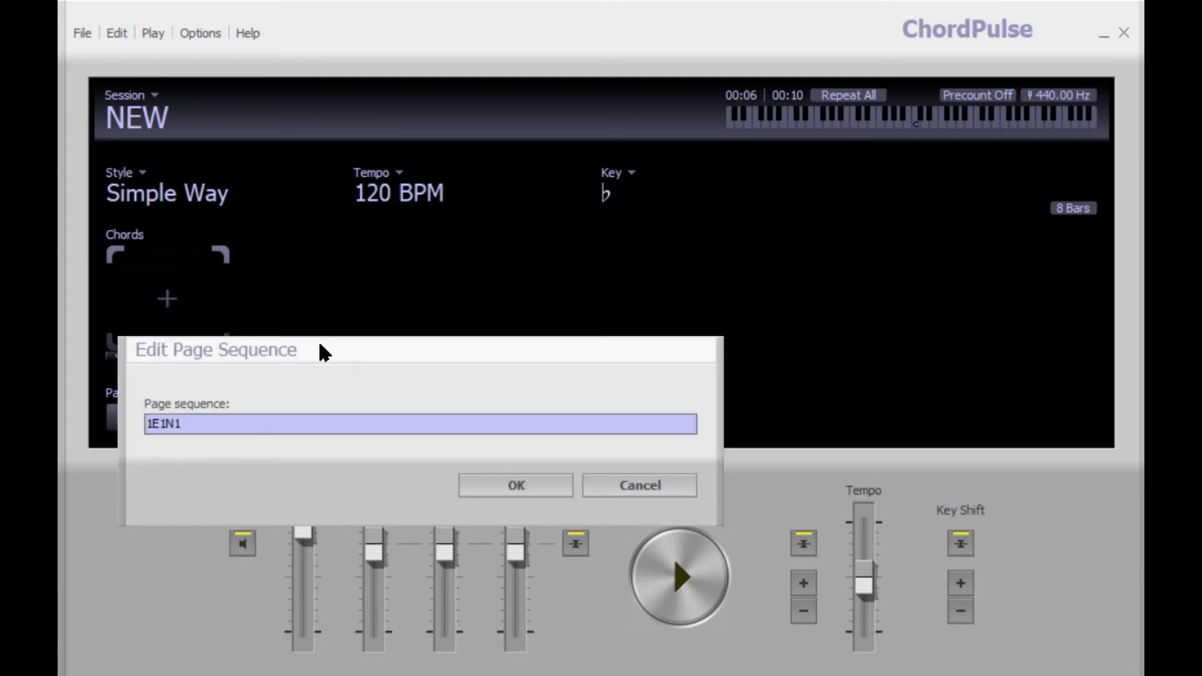
pyautogui.click(283, 274)
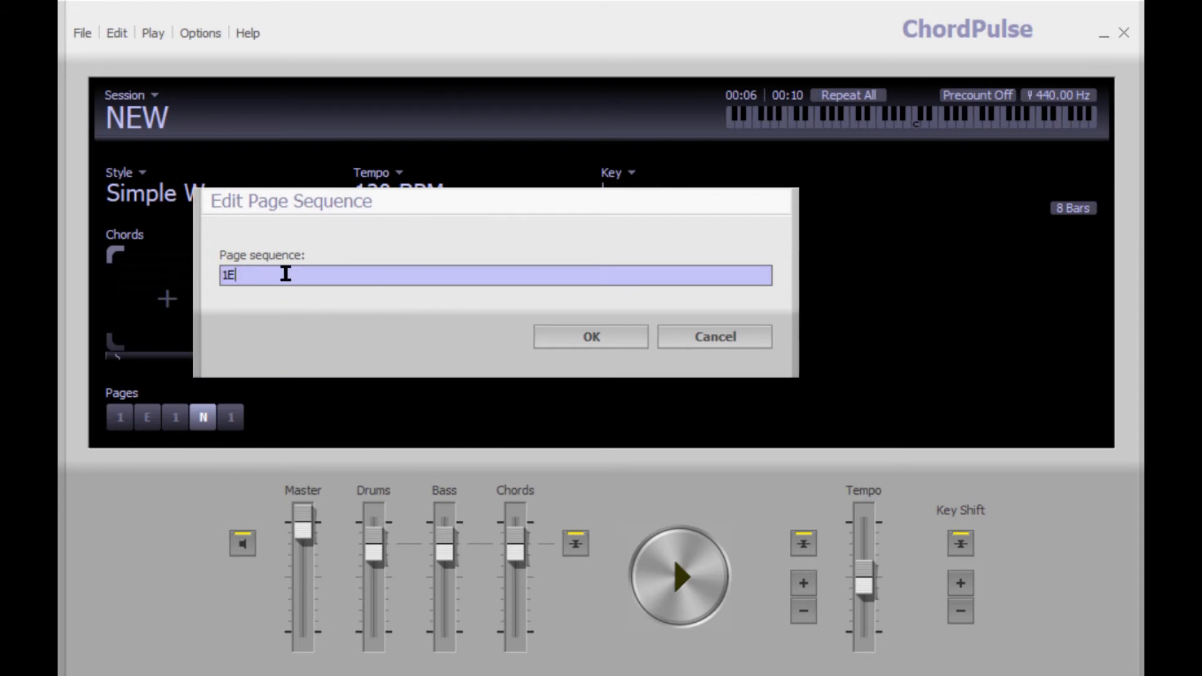
pyautogui.press('Return')
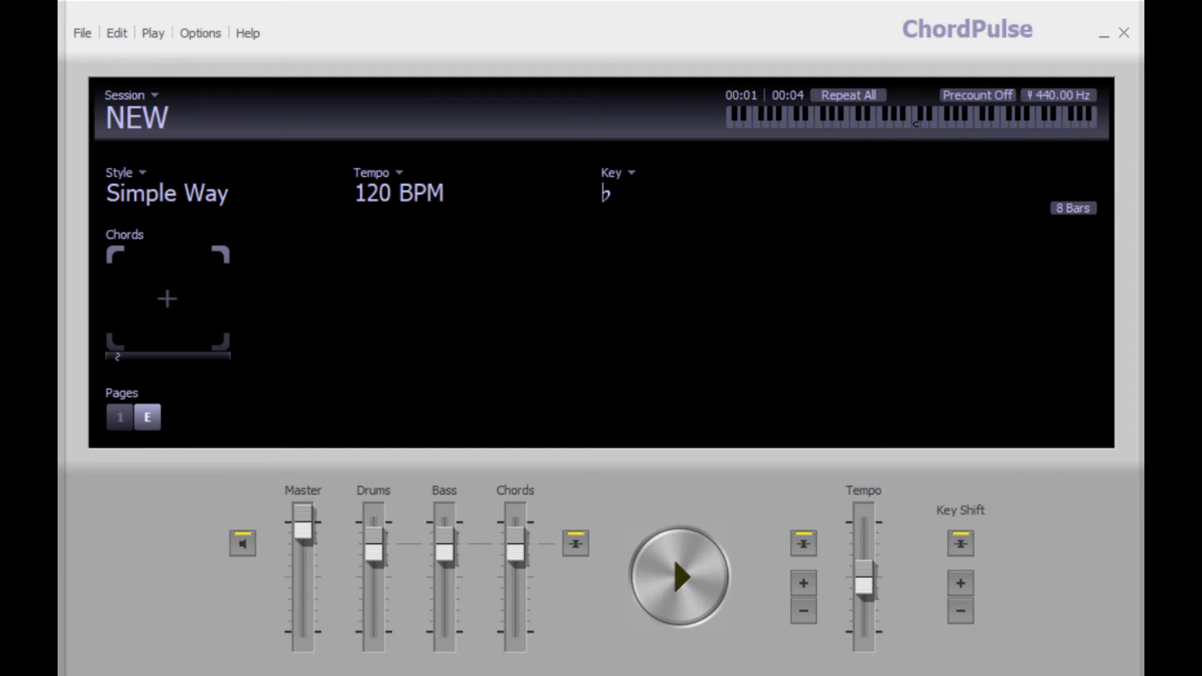
# Append one-bar D and E chords after the C chord on page 1
pyautogui.click(121, 418)
pyautogui.moveTo(182, 292)
pyautogui.click(292, 298)
pyautogui.click(274, 218)
pyautogui.moveTo(313, 295)
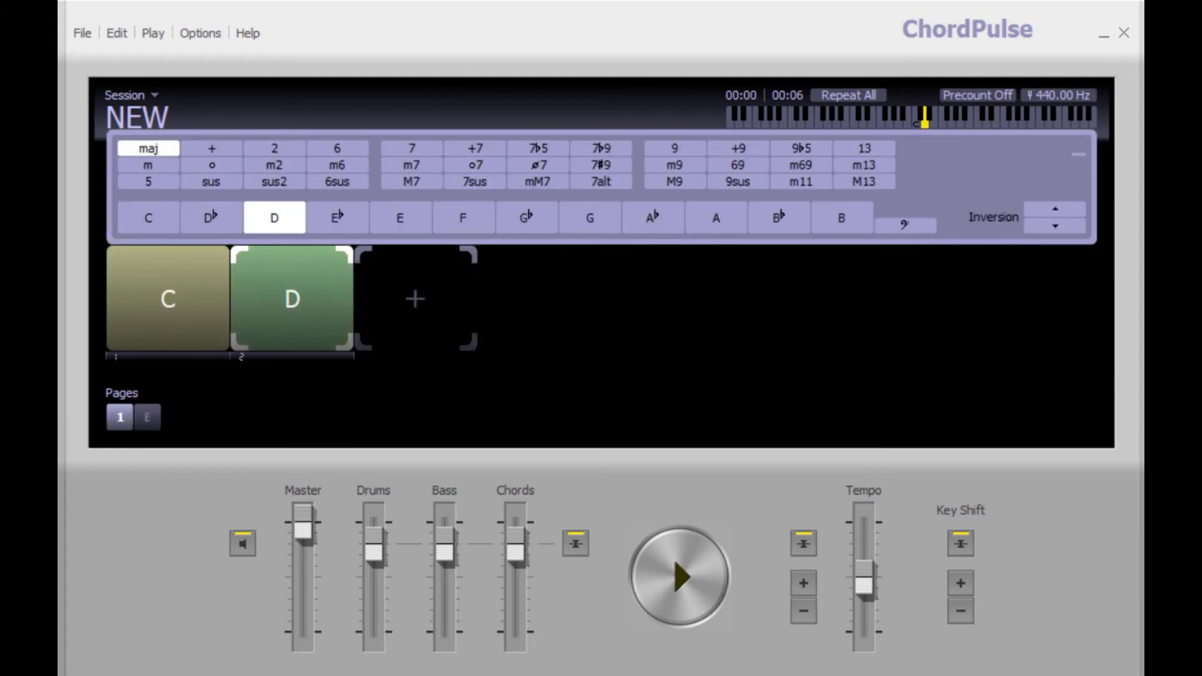
pyautogui.click(416, 298)
pyautogui.click(400, 225)
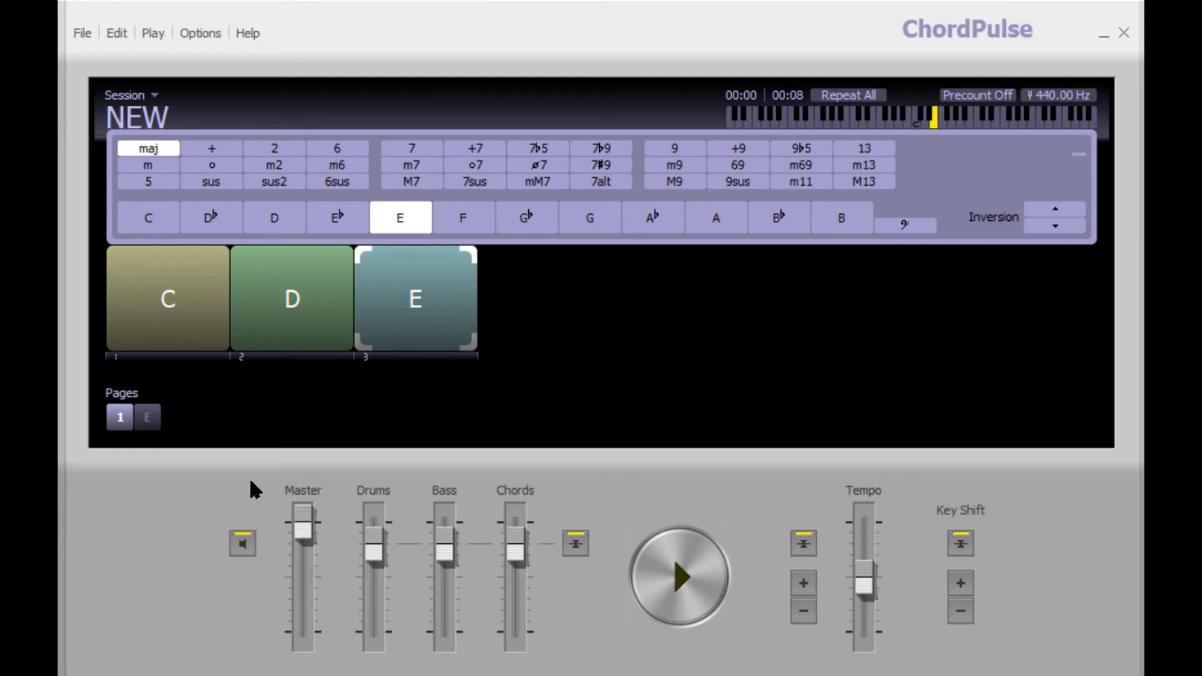
# Extend the page sequence after page E with page 2 followed by page 1
pyautogui.click(149, 419)
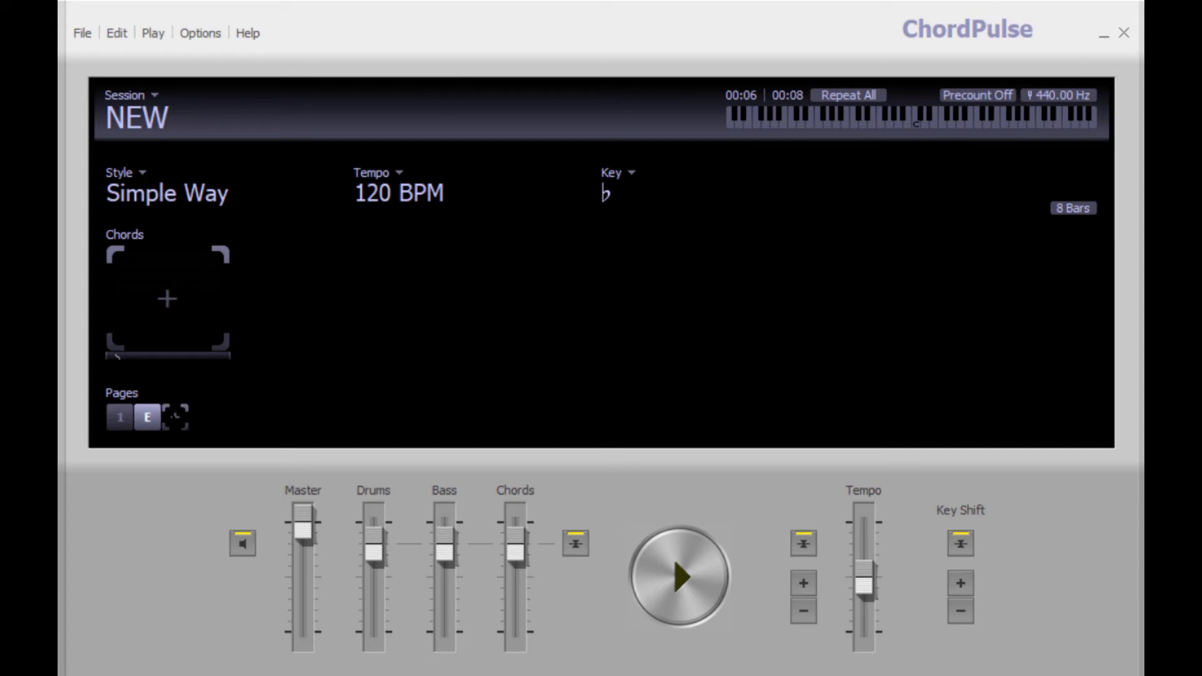
pyautogui.click(175, 418)
pyautogui.click(182, 333)
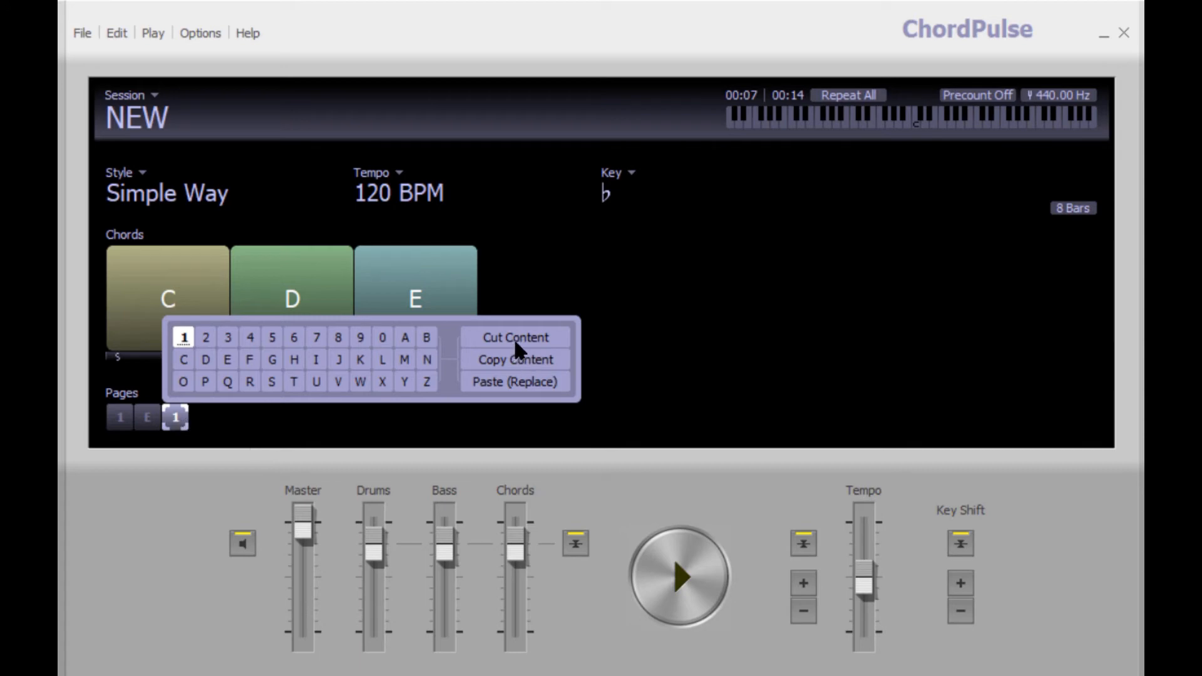
pyautogui.click(201, 418)
pyautogui.click(205, 336)
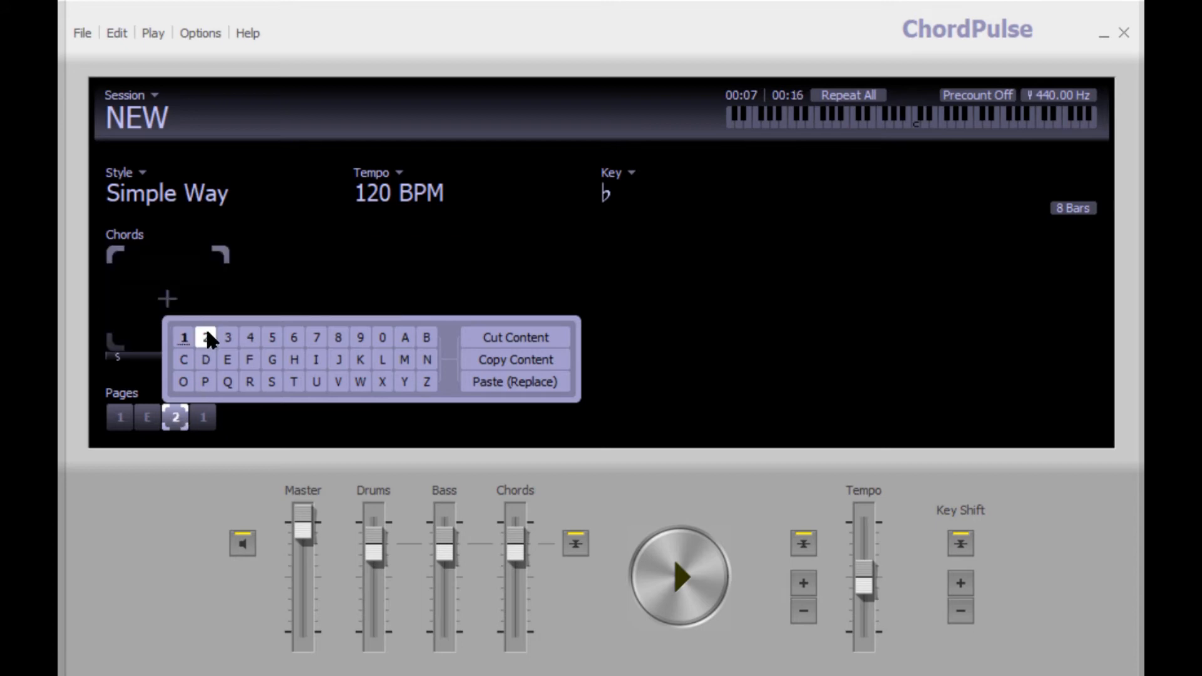
# Assign page 2 to the first position in the sequence and page 3 to the last
pyautogui.click(120, 418)
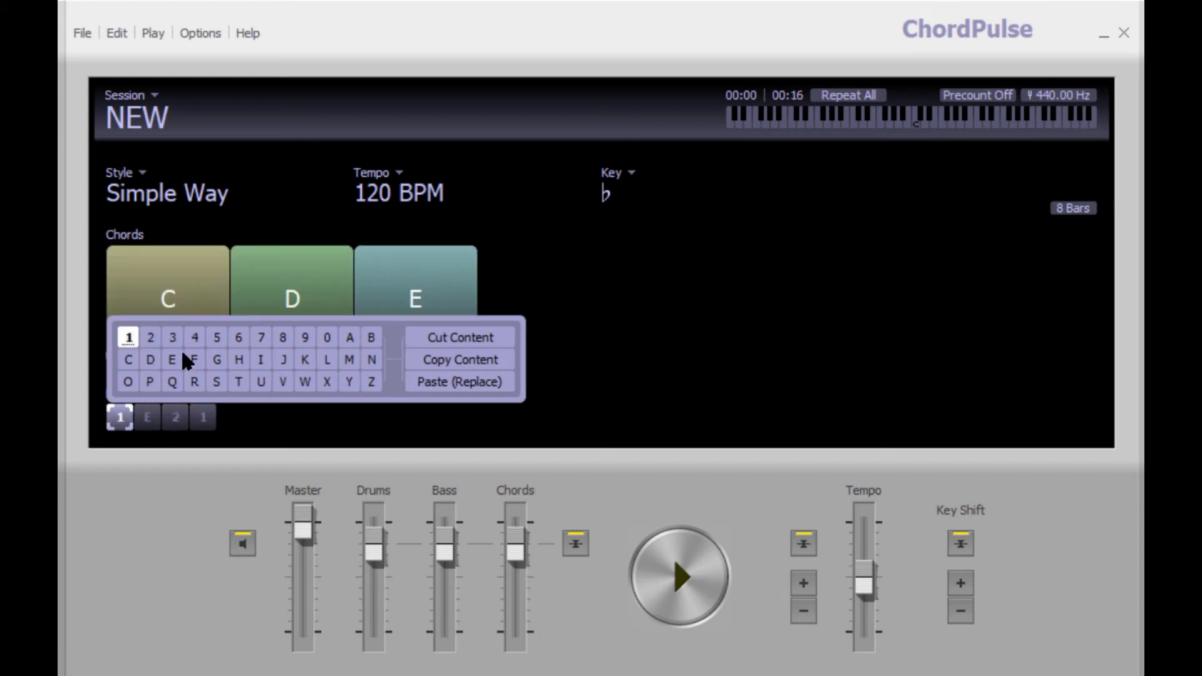
pyautogui.click(151, 338)
pyautogui.click(203, 418)
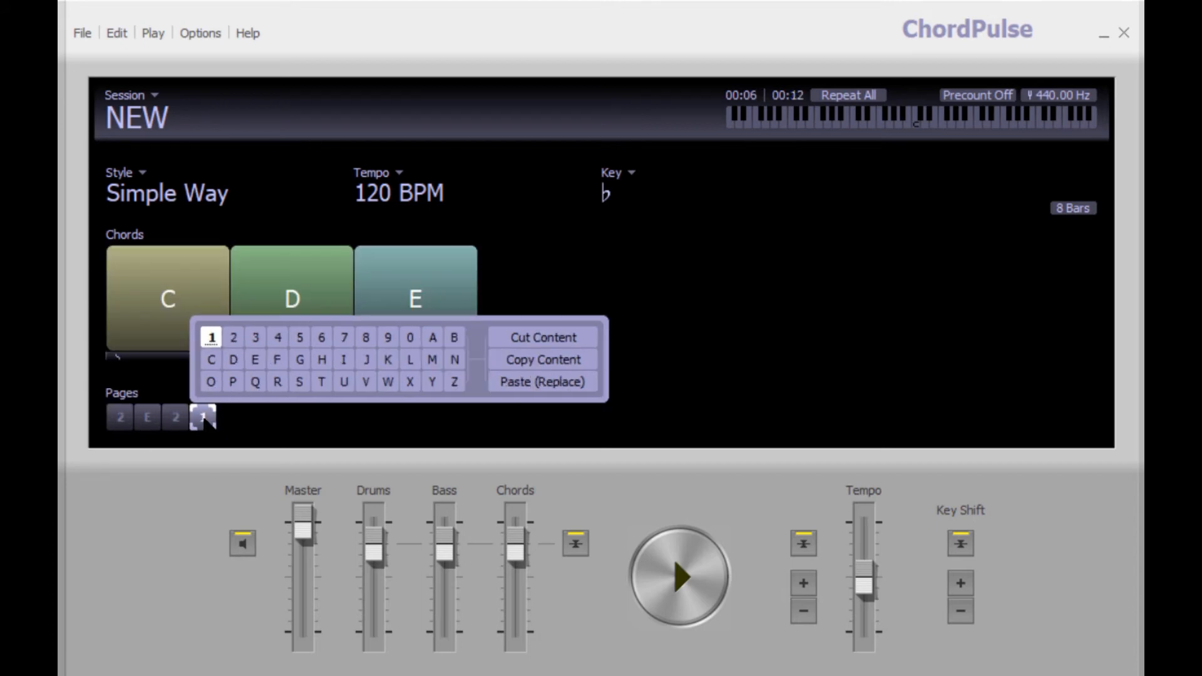
pyautogui.click(263, 336)
# Check the page E content and assign page 1 to the first position in the sequence
pyautogui.click(147, 418)
pyautogui.click(121, 420)
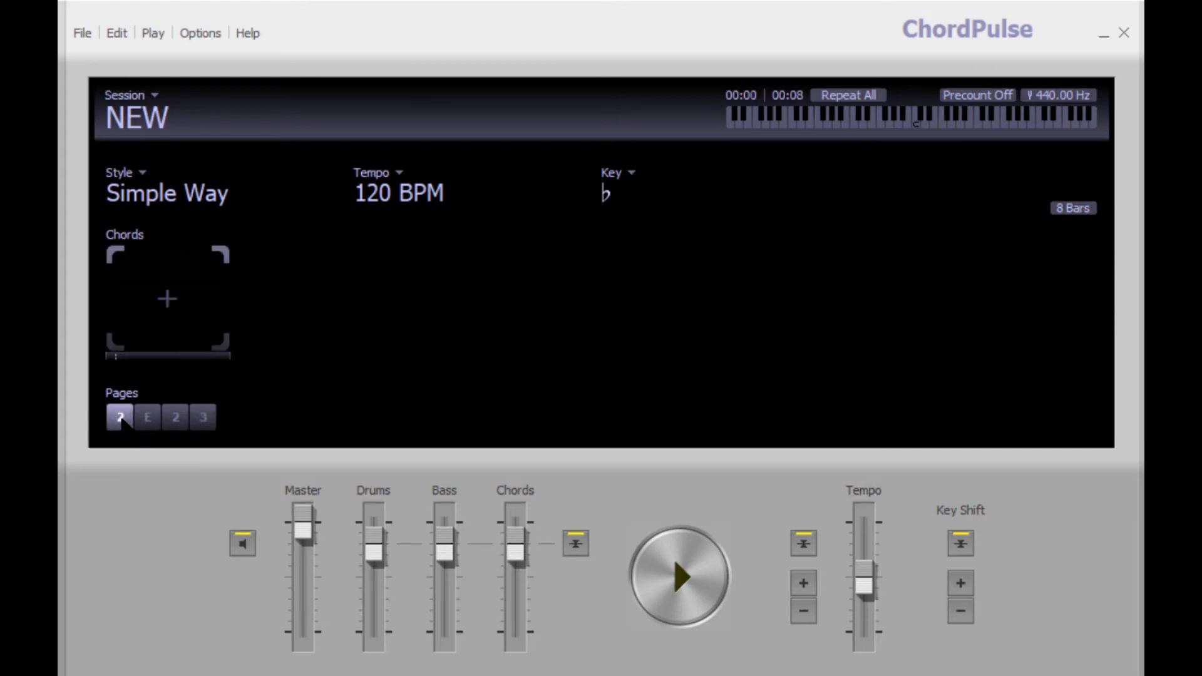
pyautogui.click(121, 417)
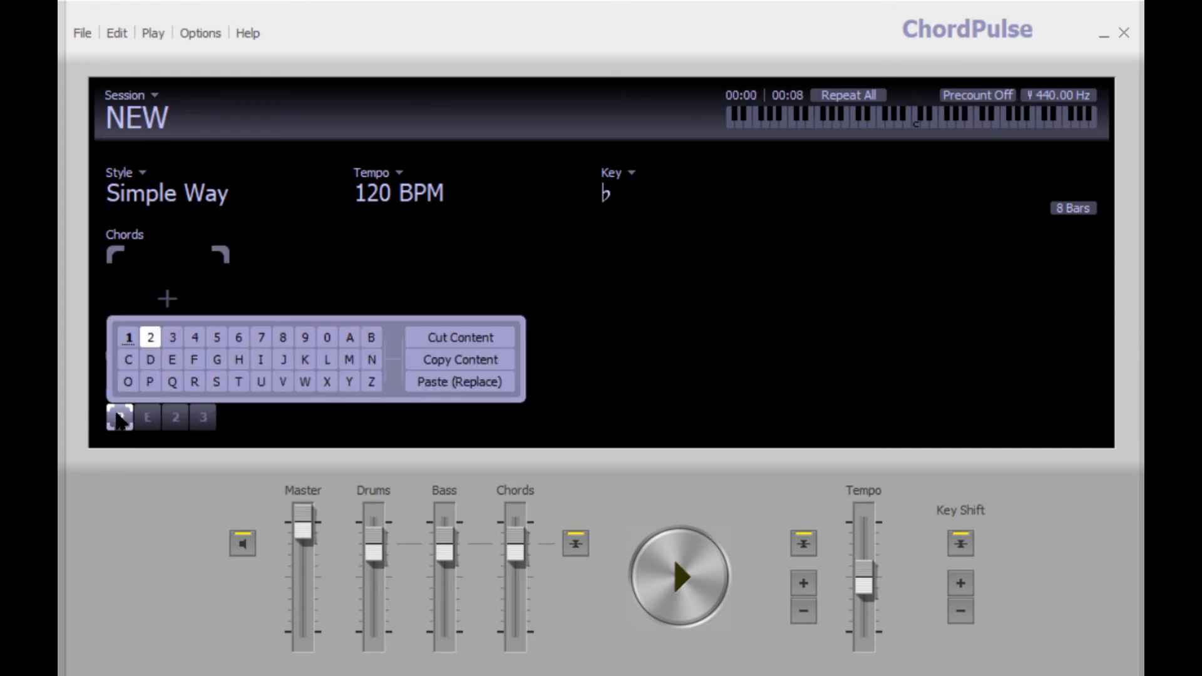
pyautogui.click(128, 336)
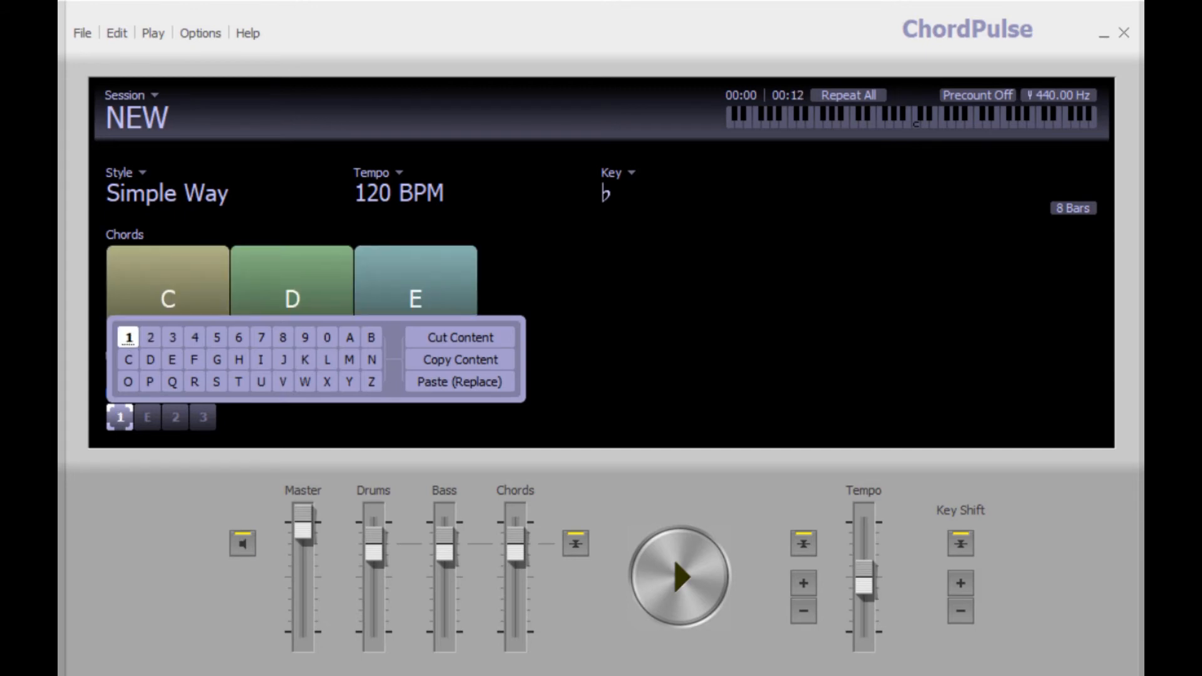
# Review the content of pages 2, E and 1 in the page sequence
pyautogui.click(176, 418)
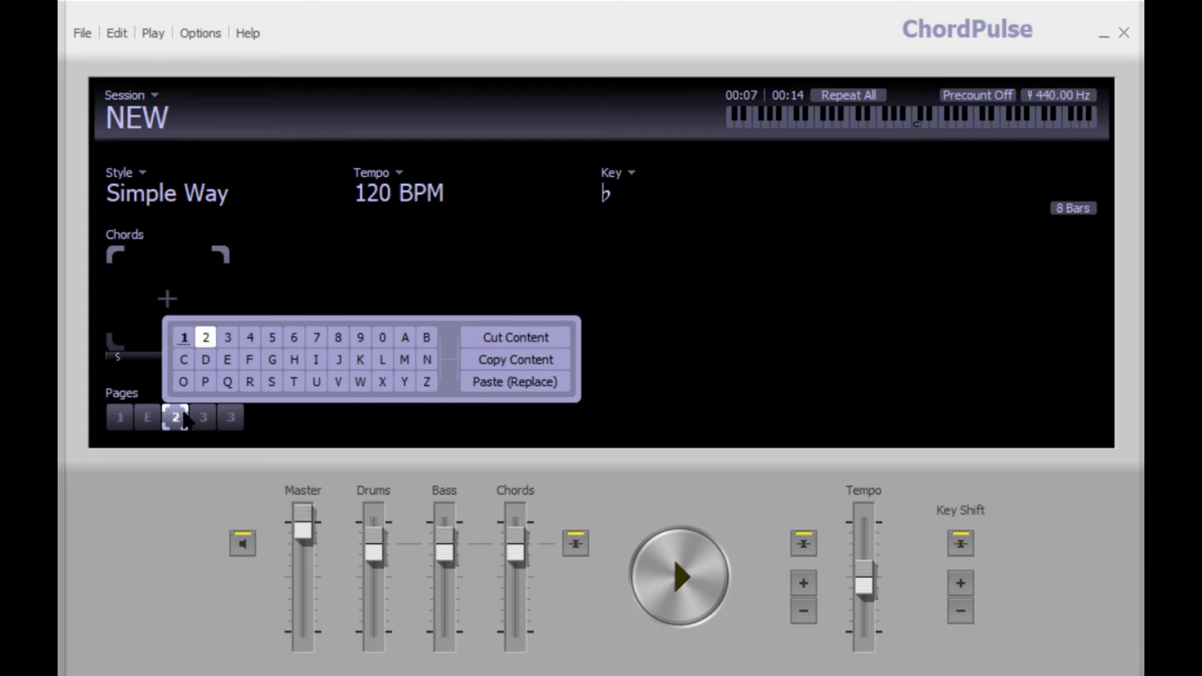
pyautogui.click(147, 417)
pyautogui.click(120, 418)
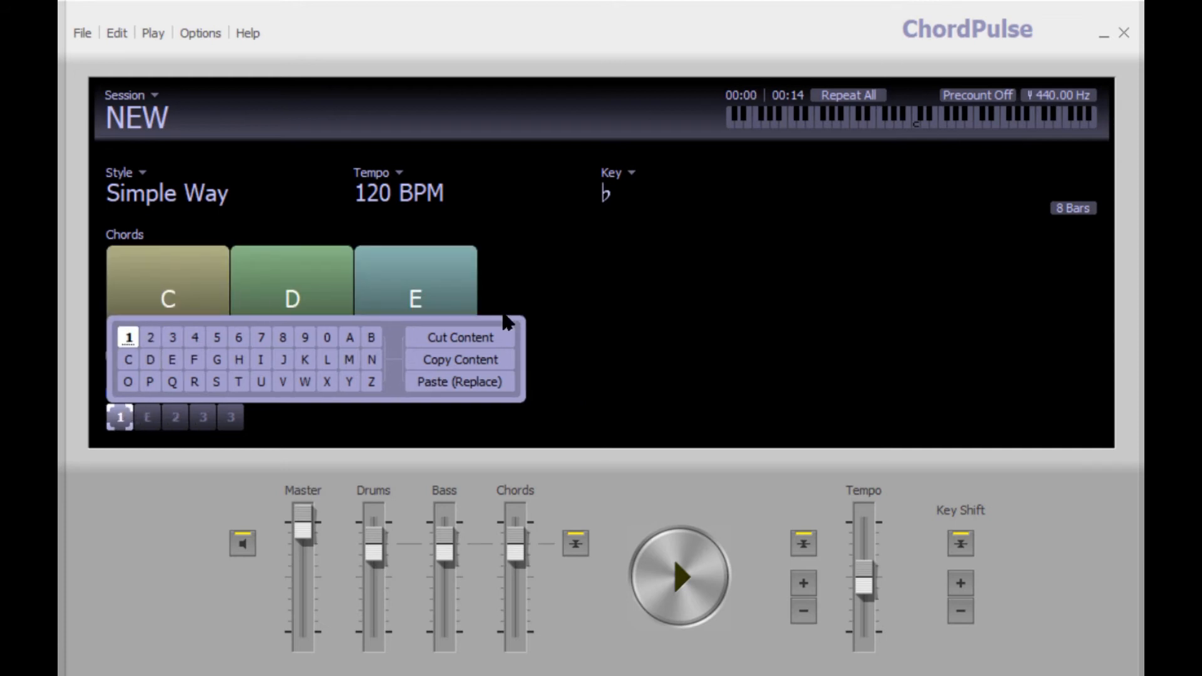
# Revert the session through its edit history, step by step, to the point where the page sequence was edited as text
pyautogui.hotkey('ctrl', 'h')
pyautogui.moveTo(533, 136); pyautogui.dragTo(828, 103)
pyautogui.click(659, 364)
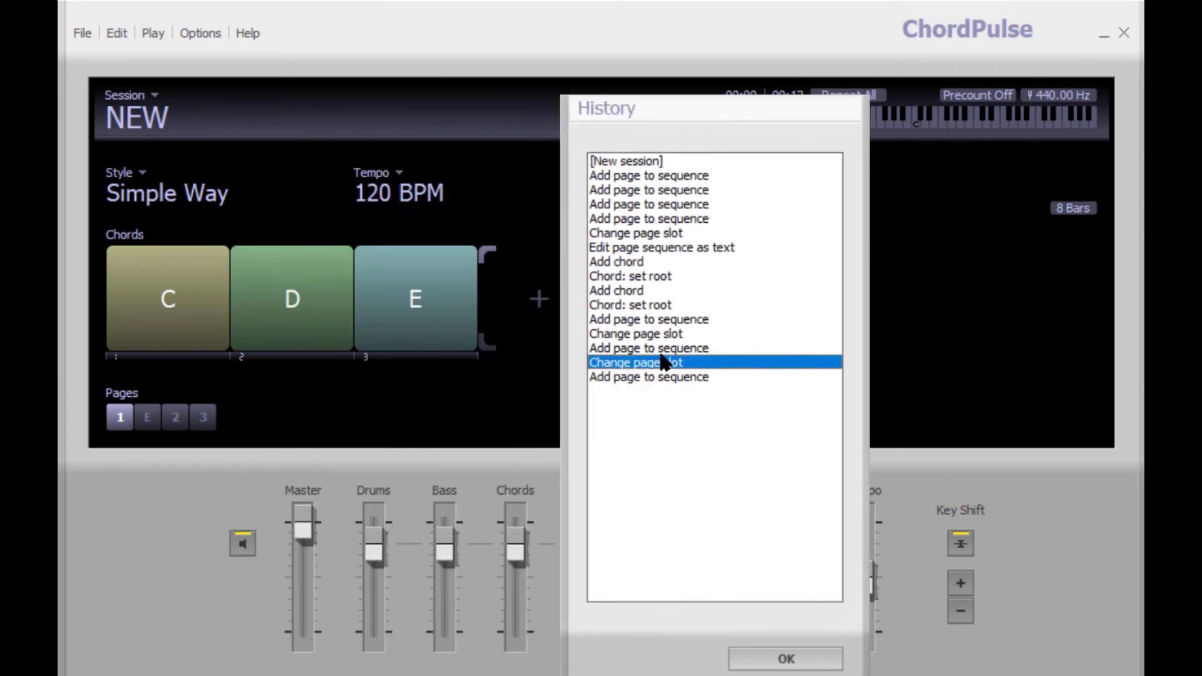
pyautogui.click(663, 349)
pyautogui.click(667, 334)
pyautogui.click(669, 320)
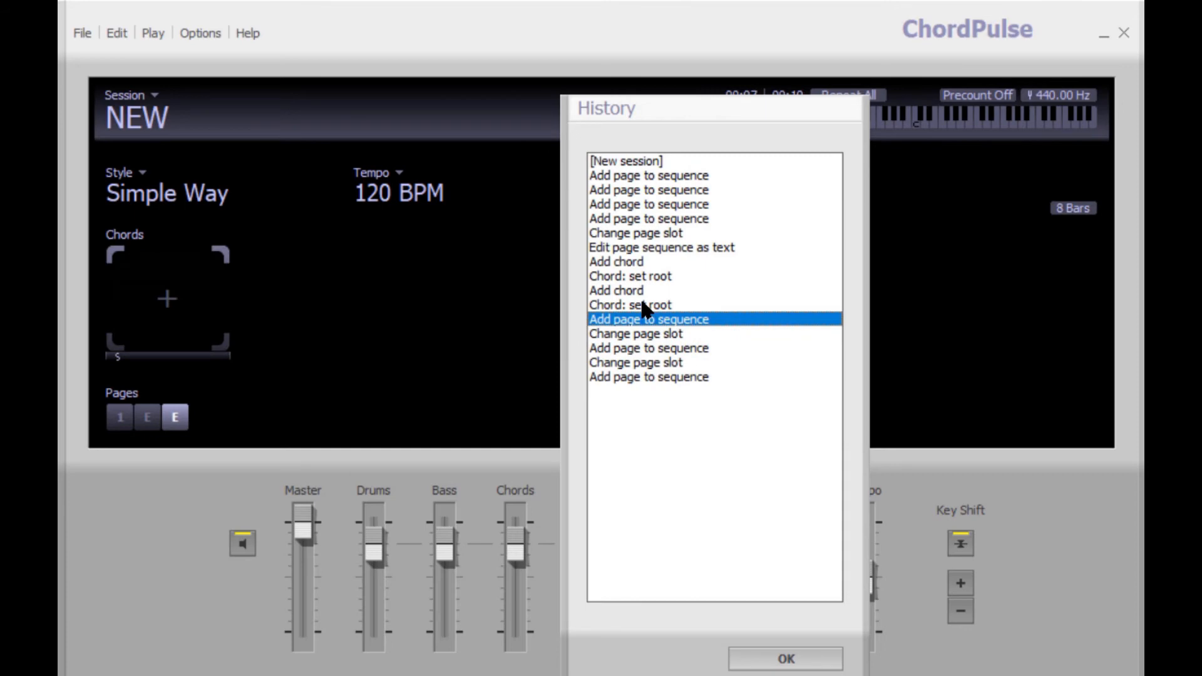
pyautogui.click(645, 305)
pyautogui.click(641, 291)
pyautogui.click(629, 248)
pyautogui.press('Return')
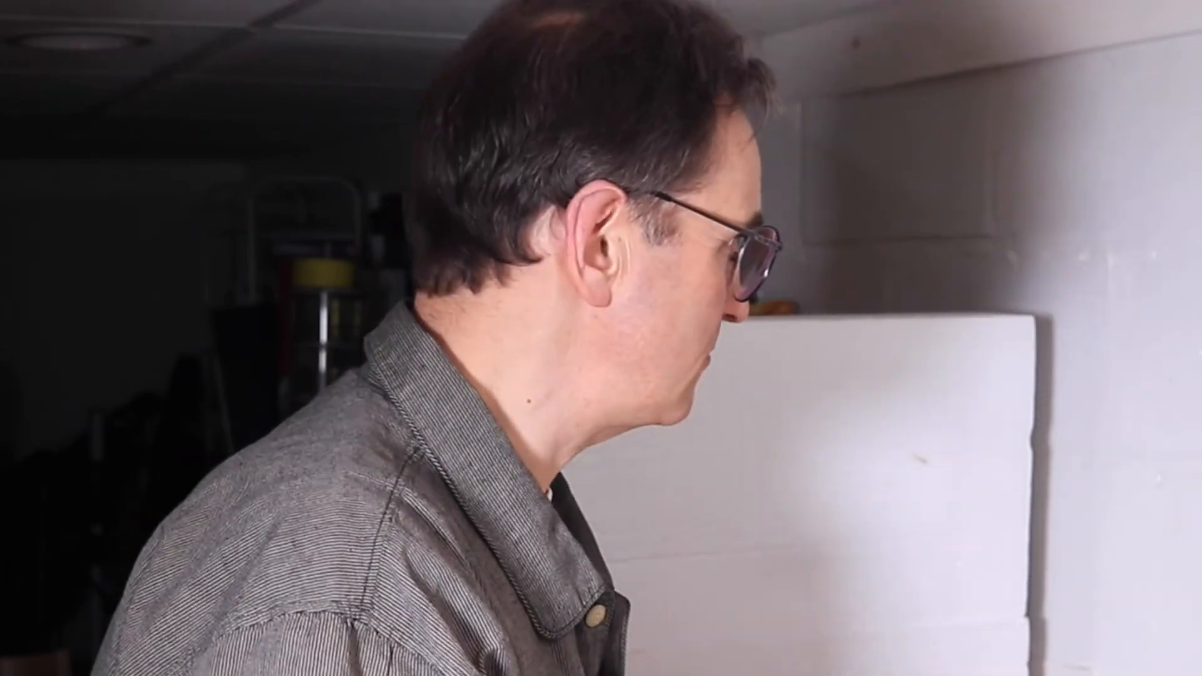
# Set the MIDI output device to Microsoft GS Wavetable Synth and run the MIDI output test
pyautogui.click(201, 28)
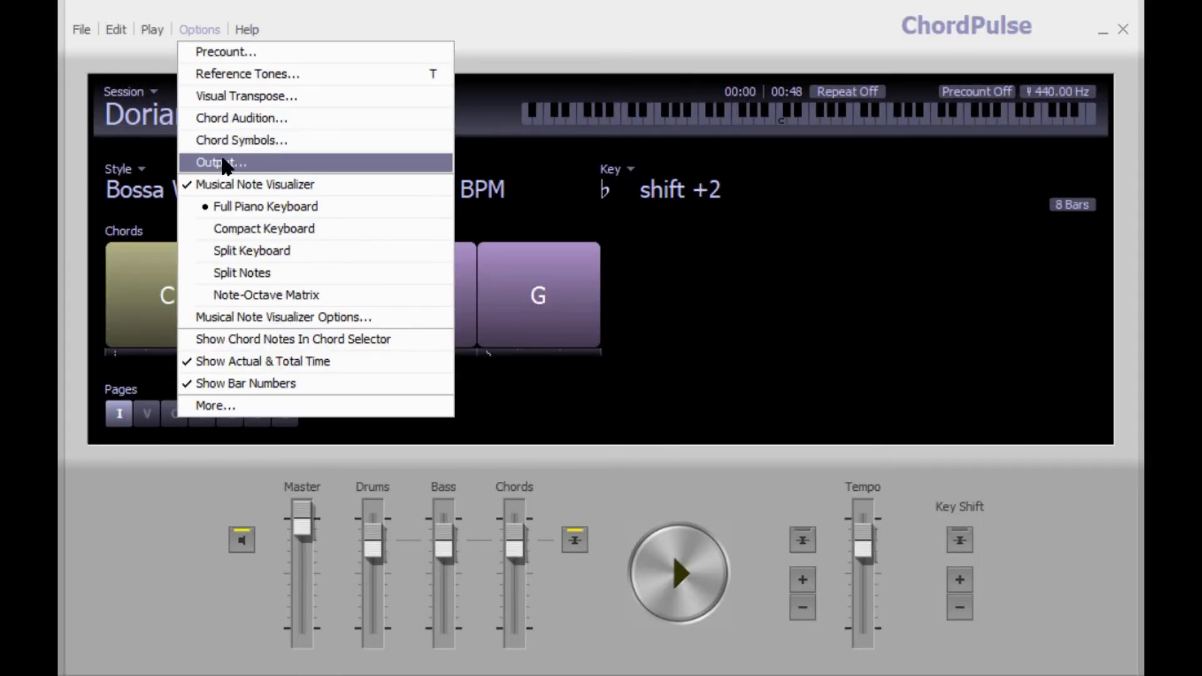
pyautogui.click(224, 161)
pyautogui.moveTo(1167, 213); pyautogui.dragTo(785, 66)
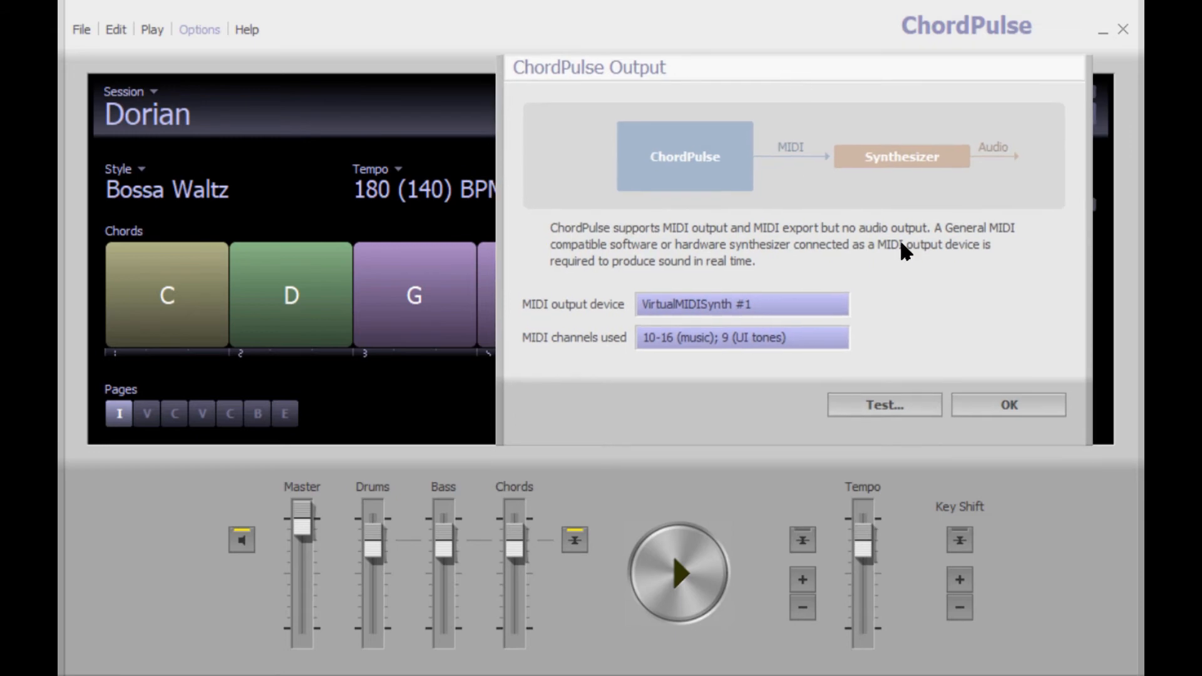
pyautogui.click(773, 304)
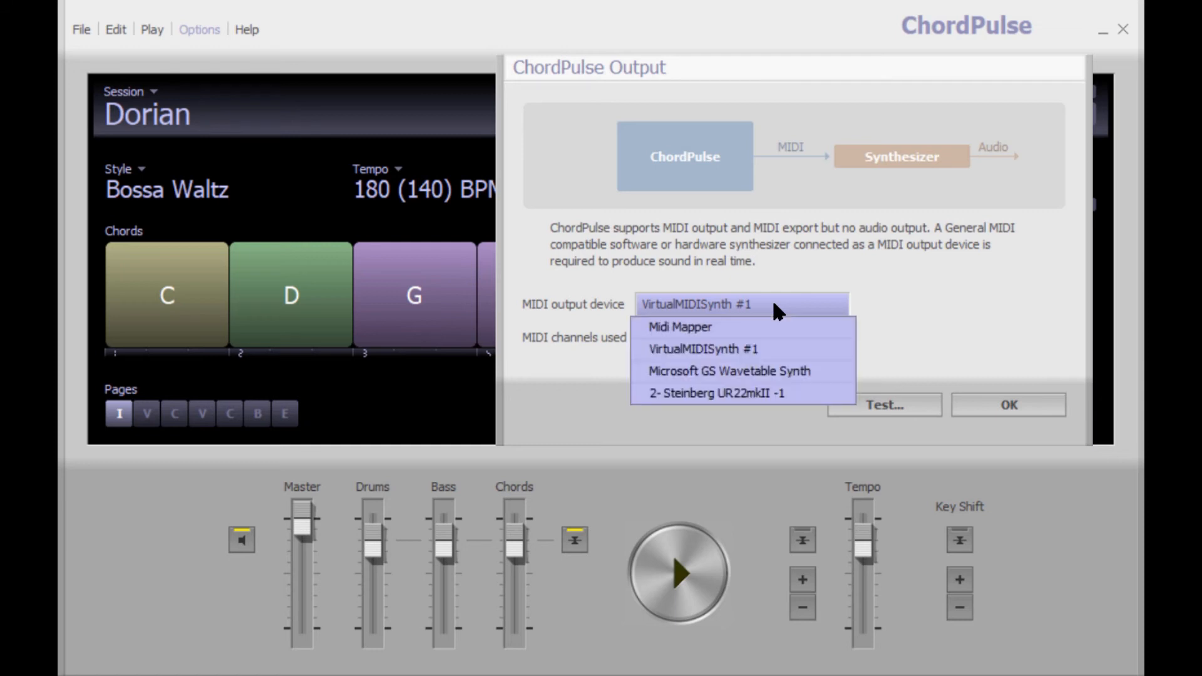
pyautogui.click(772, 376)
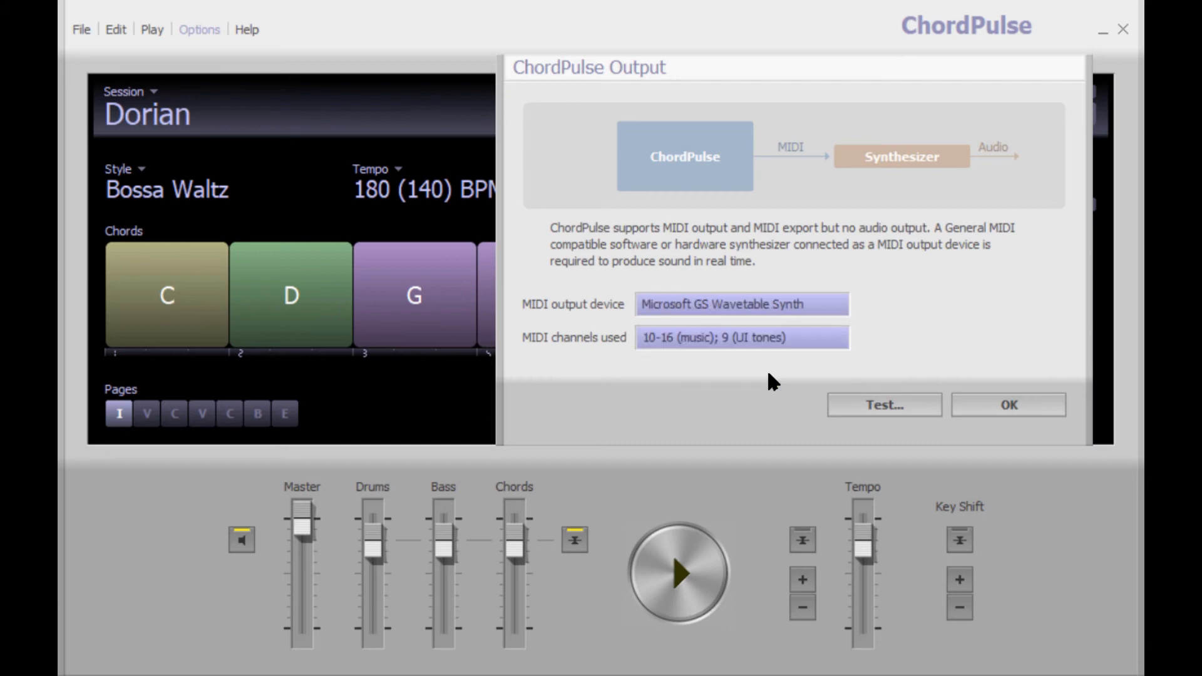
pyautogui.click(890, 404)
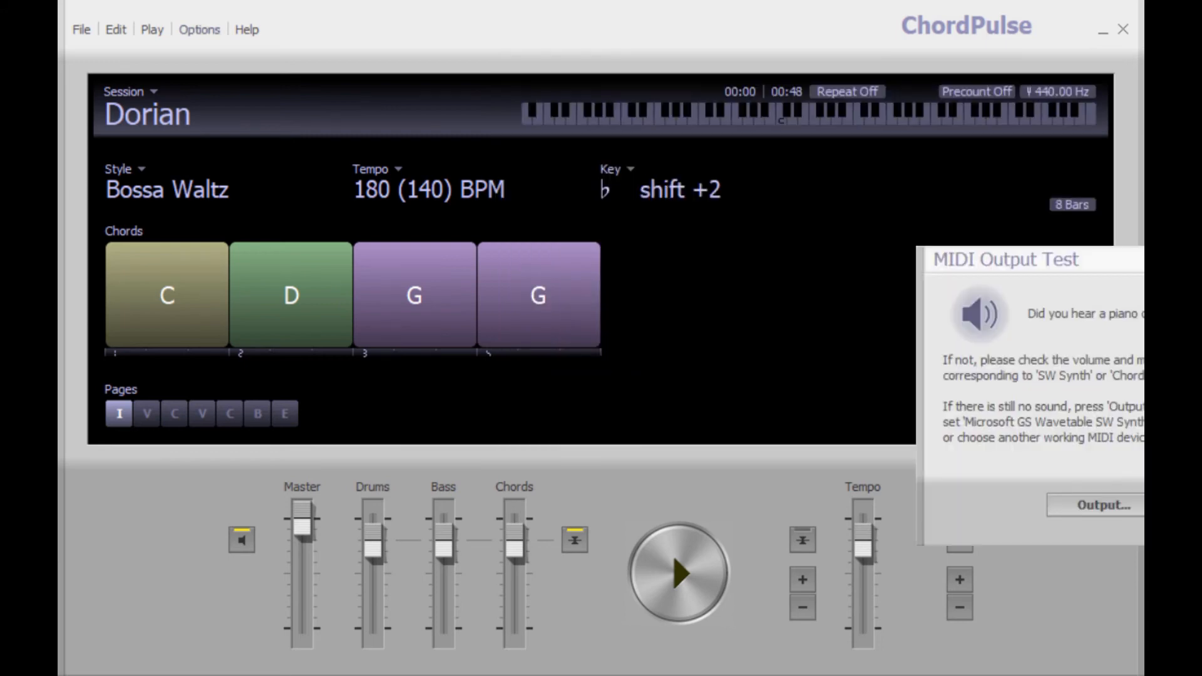
pyautogui.moveTo(1059, 249); pyautogui.dragTo(639, 142)
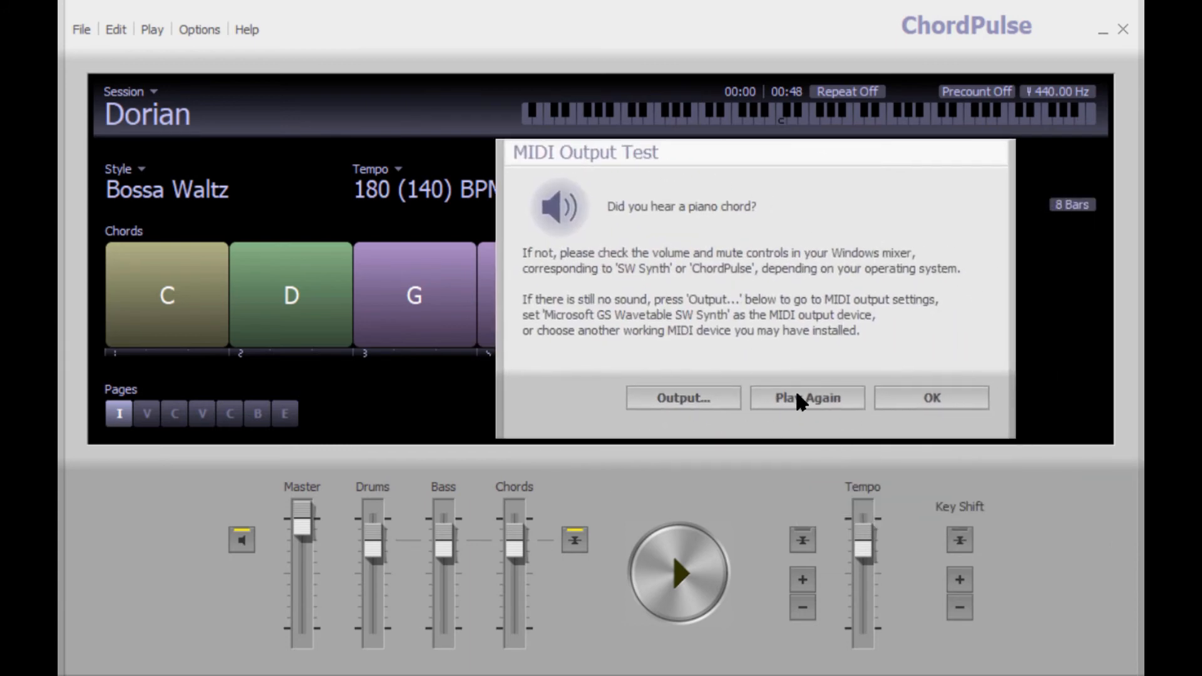
# Set the MIDI output device to VirtualMIDISynth #1, run the MIDI output test and close it
pyautogui.click(693, 394)
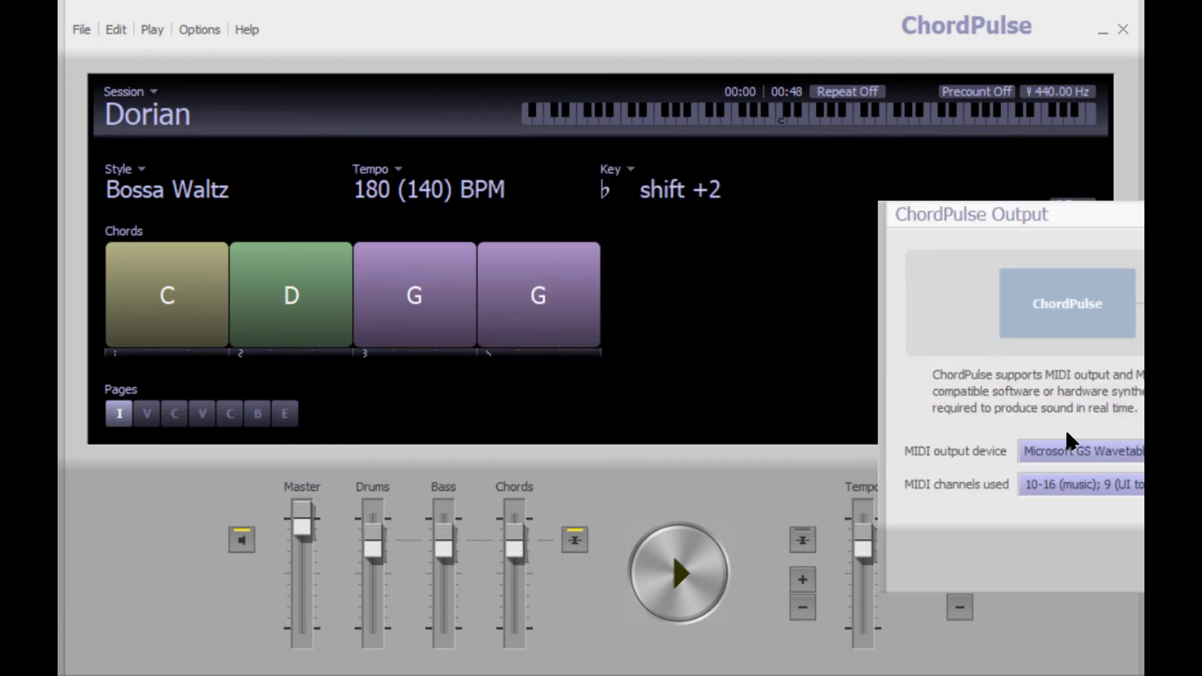
pyautogui.moveTo(1127, 216); pyautogui.dragTo(717, 130)
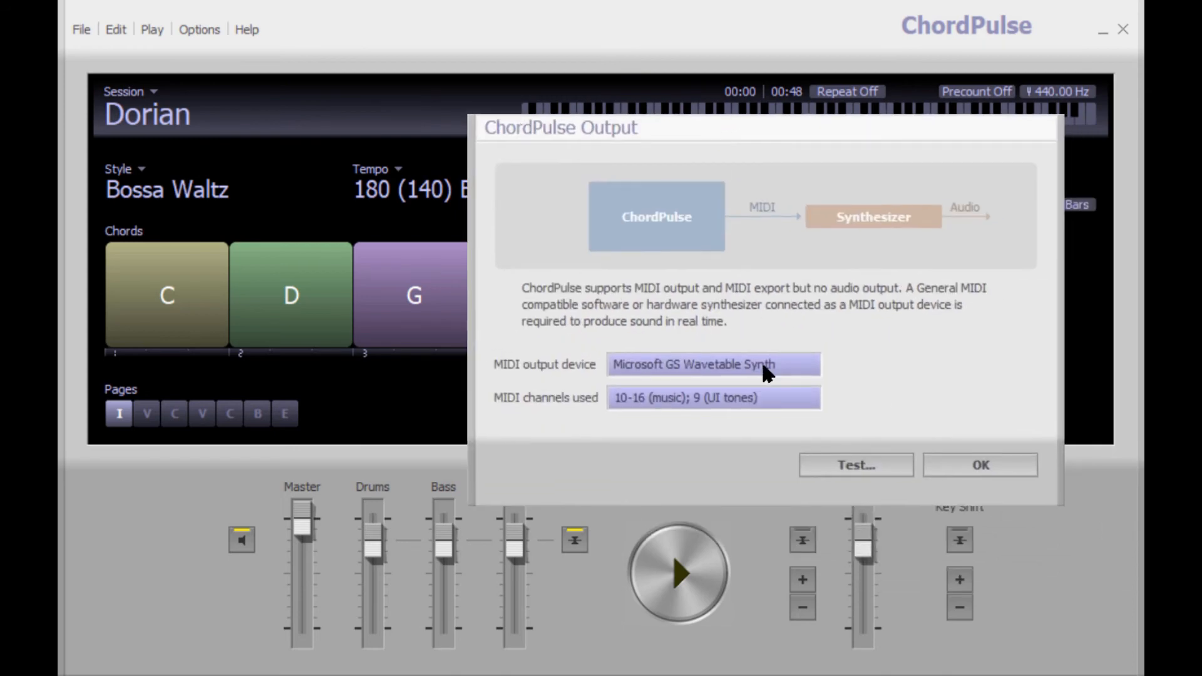
pyautogui.click(727, 358)
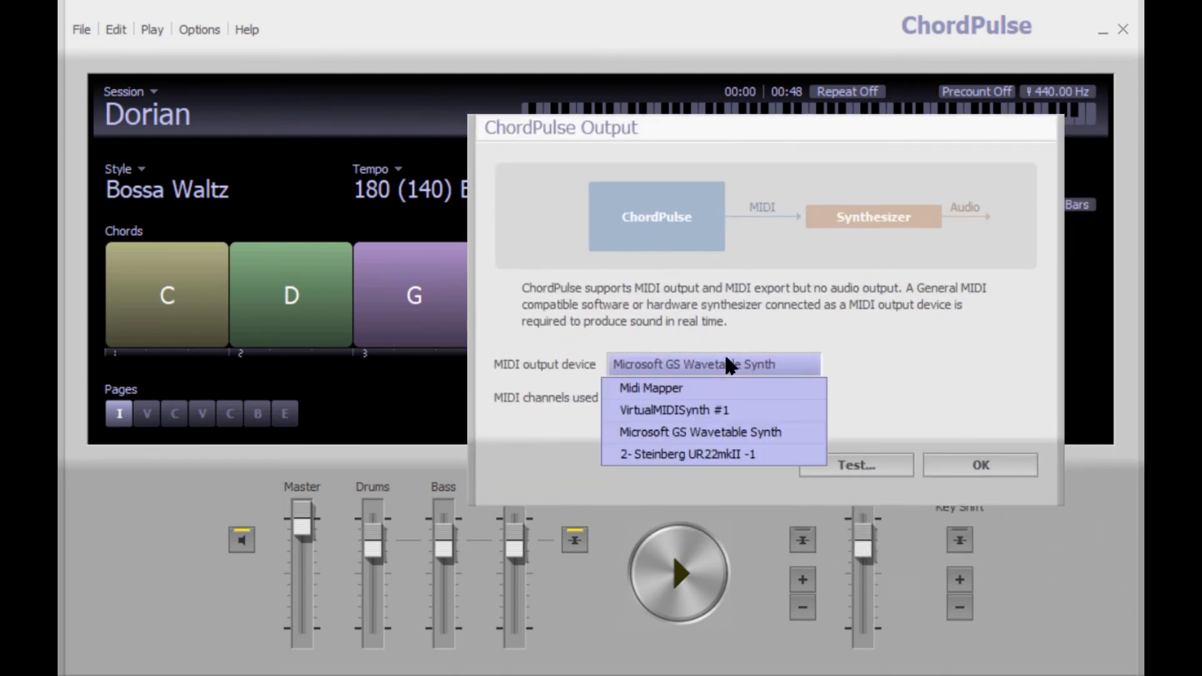
pyautogui.click(709, 410)
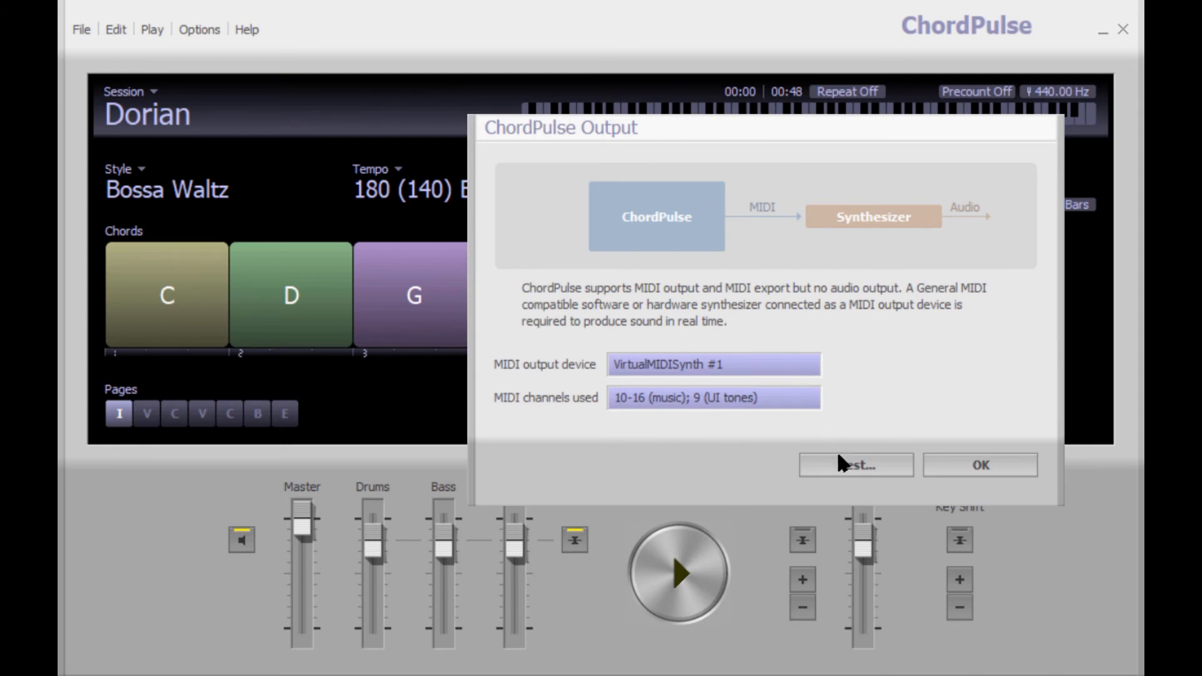
pyautogui.click(847, 463)
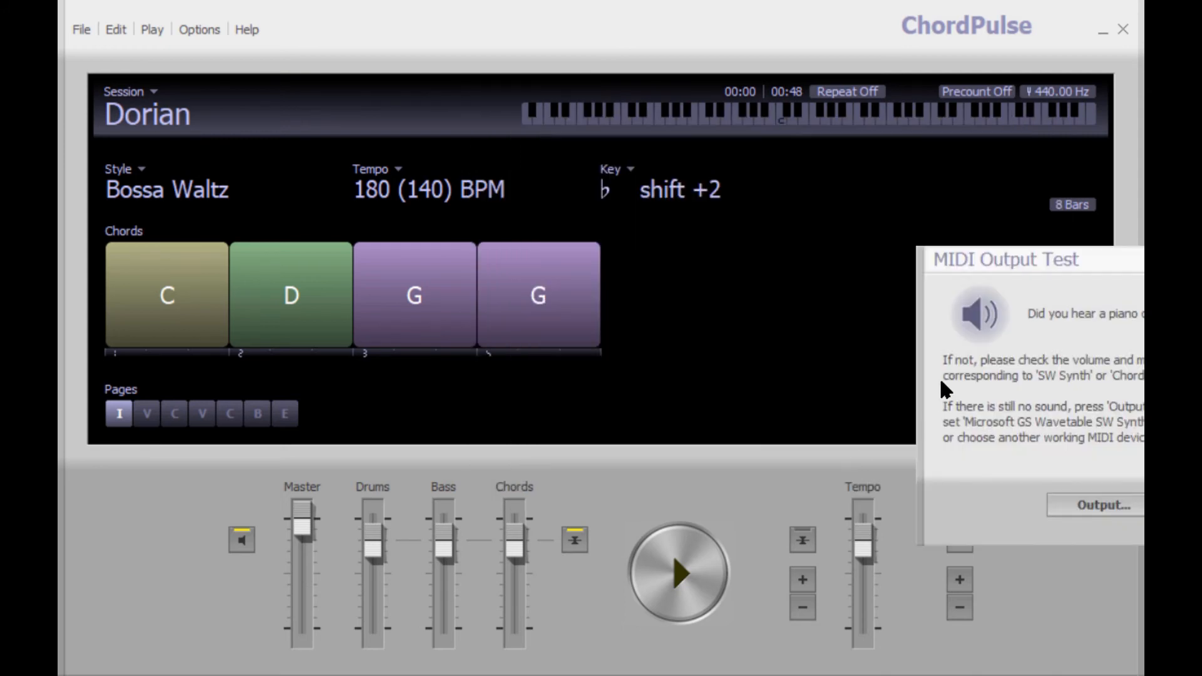
pyautogui.moveTo(1065, 270); pyautogui.dragTo(699, 153)
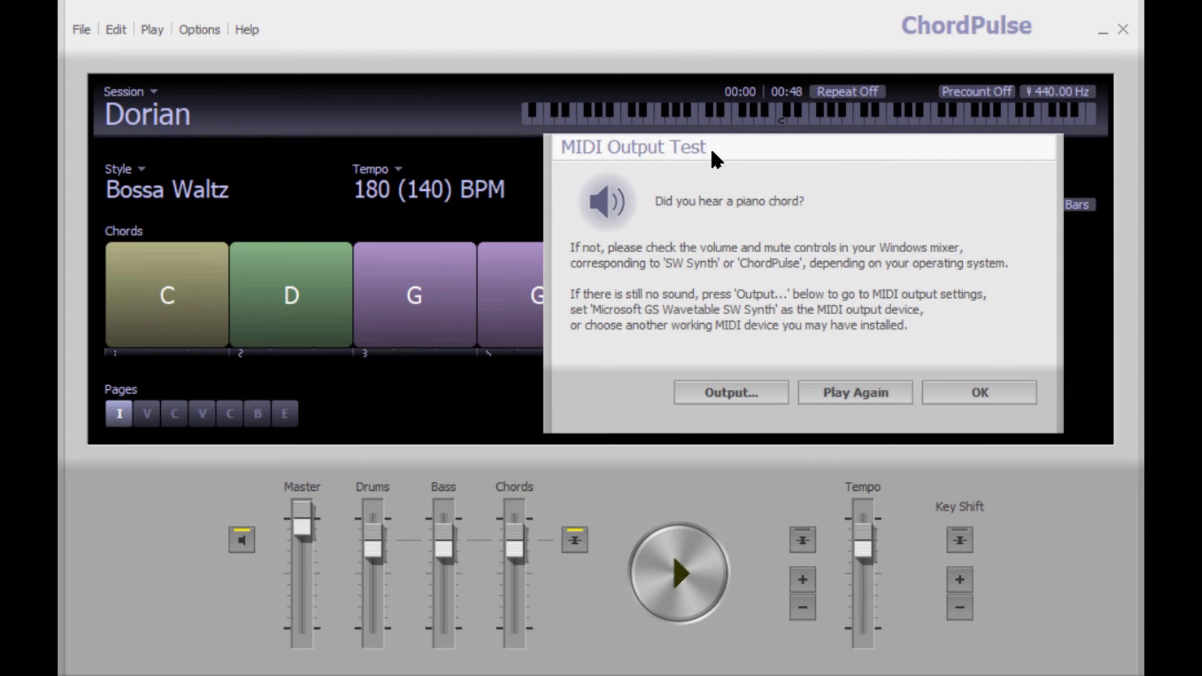
pyautogui.click(963, 394)
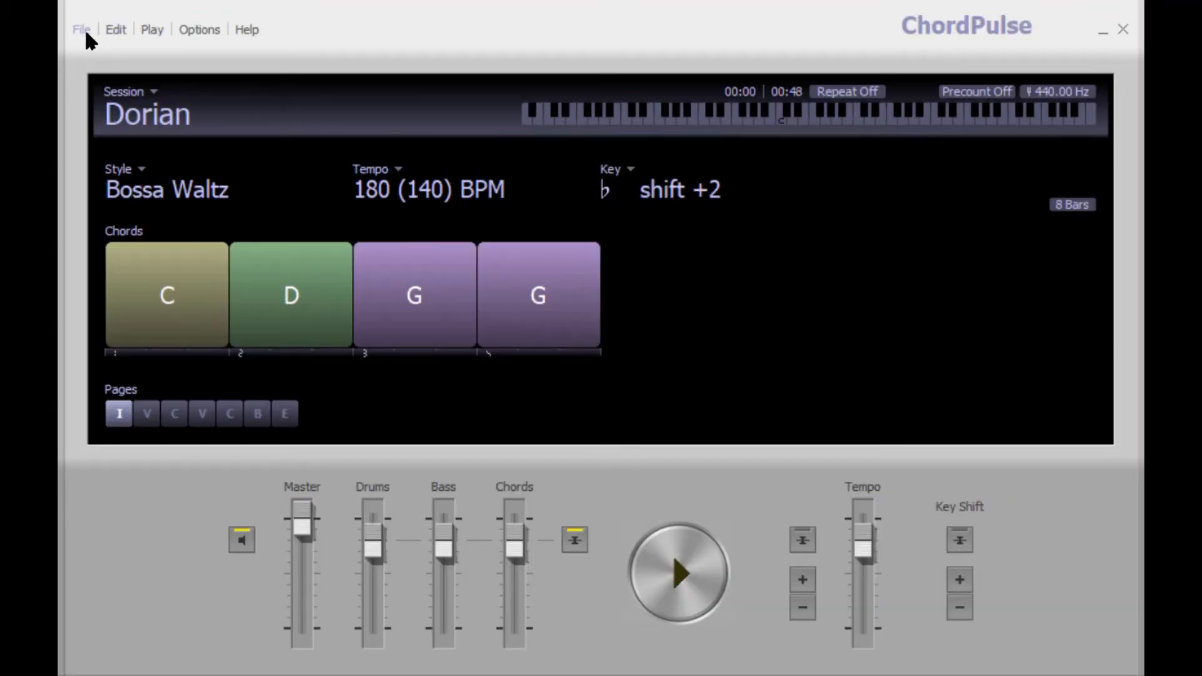
# Open the MIDI file export for the Dorian session
pyautogui.click(86, 30)
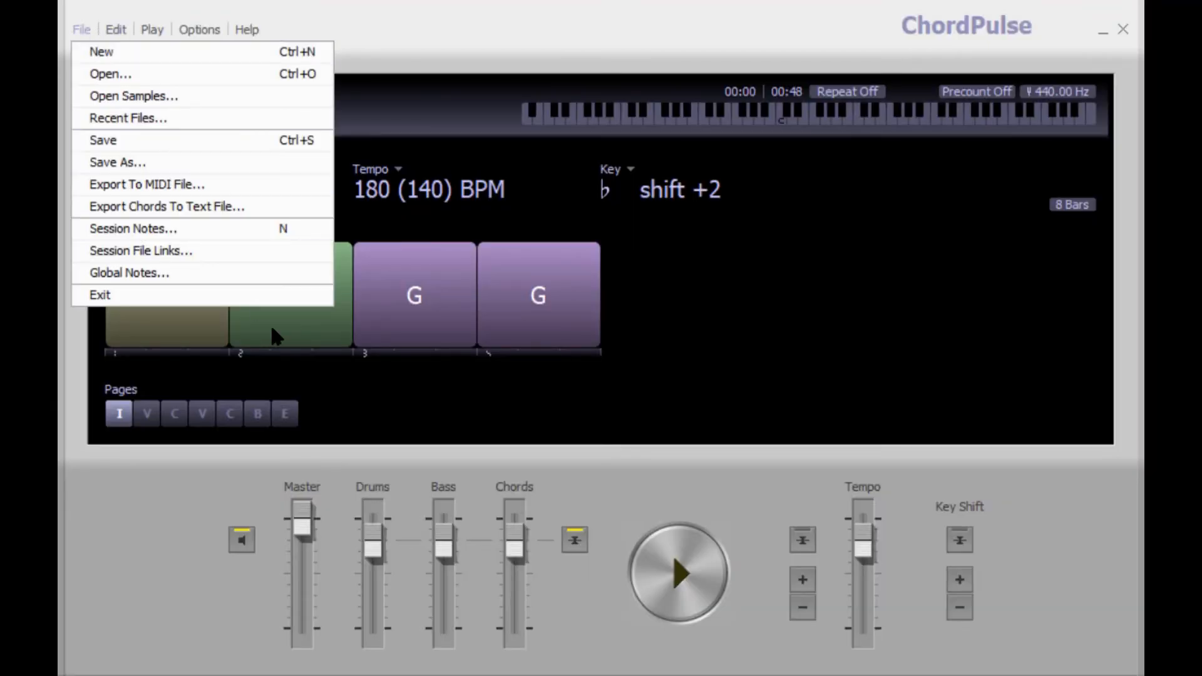
pyautogui.click(191, 184)
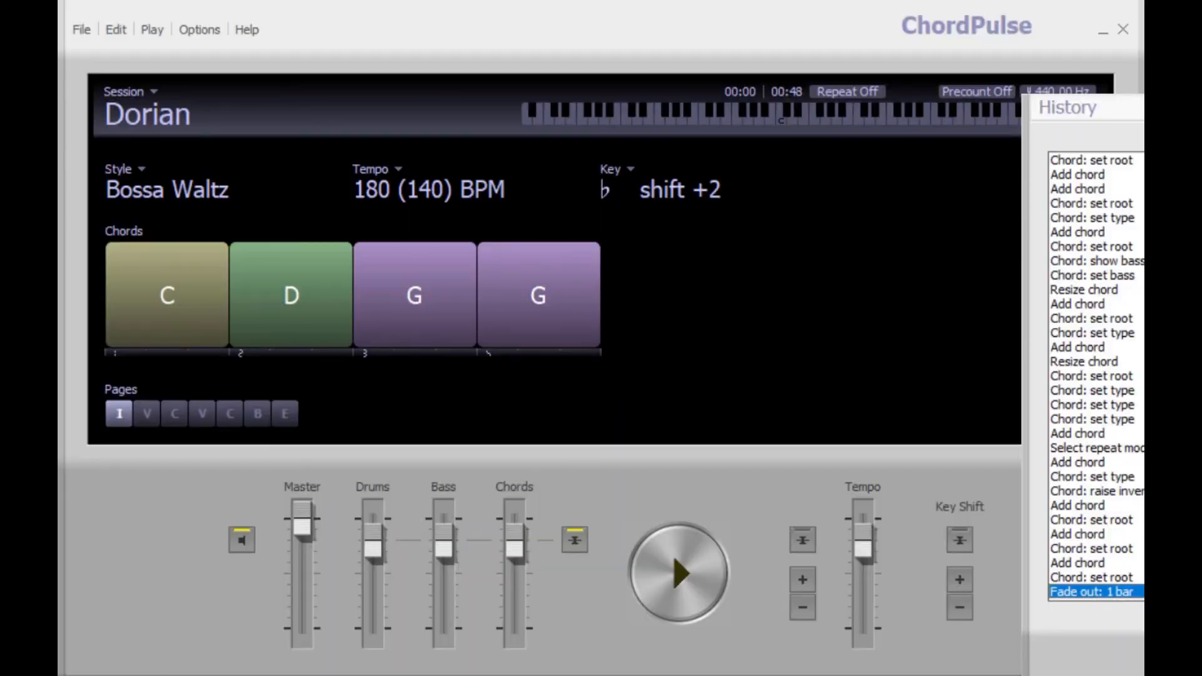
# Examine the Dorian session's edit history from its earliest entries
pyautogui.moveTo(1127, 100); pyautogui.dragTo(793, 35)
pyautogui.moveTo(964, 482); pyautogui.dragTo(993, 170)
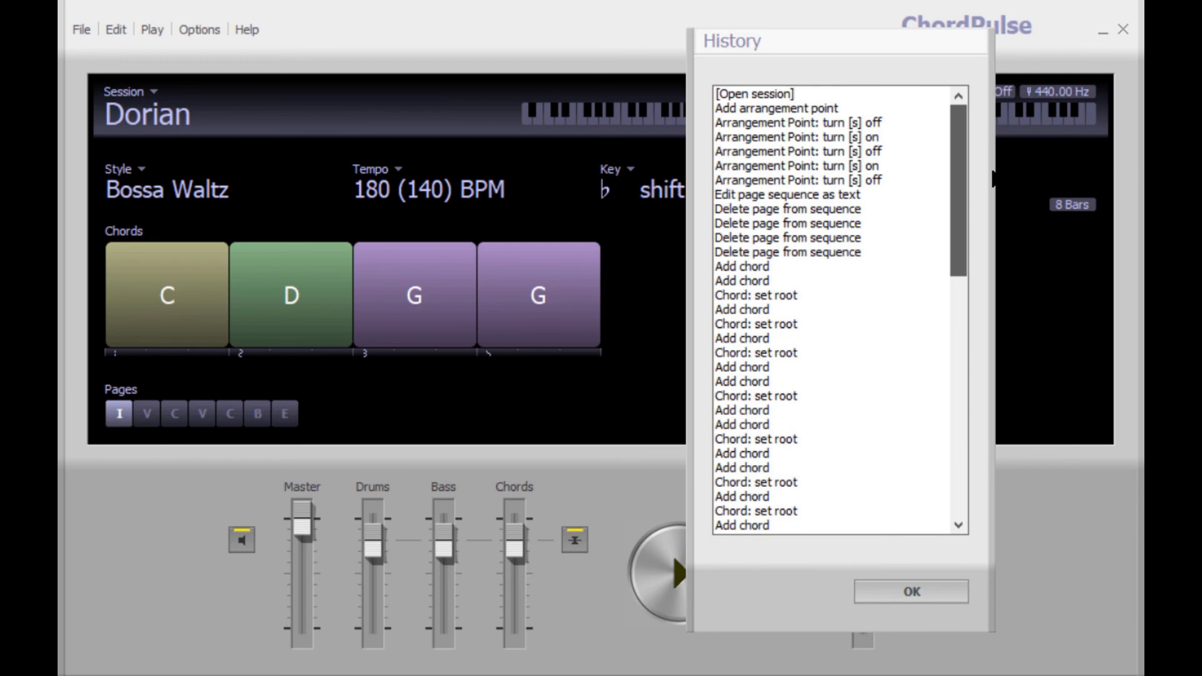